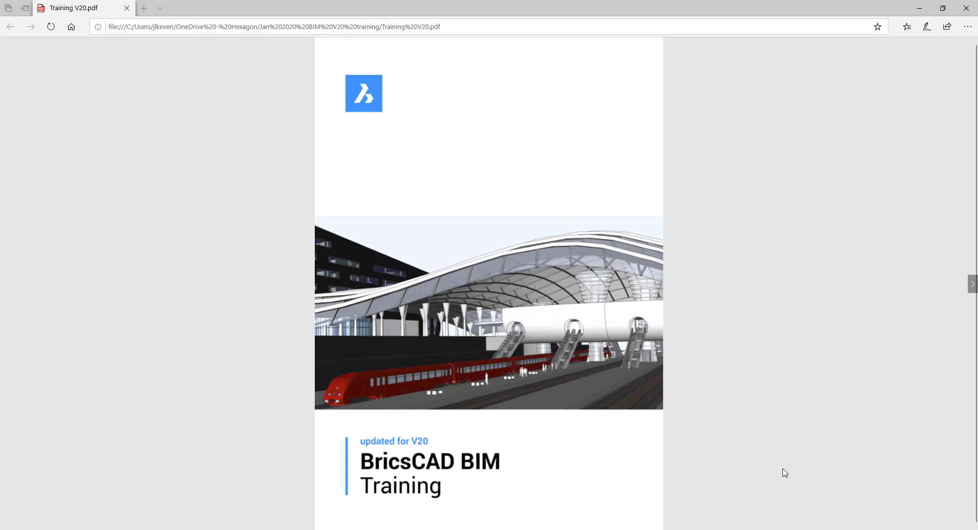
- Switch from the training document to BricsCAD and start it with the BIM workspace
left_click(973, 284)
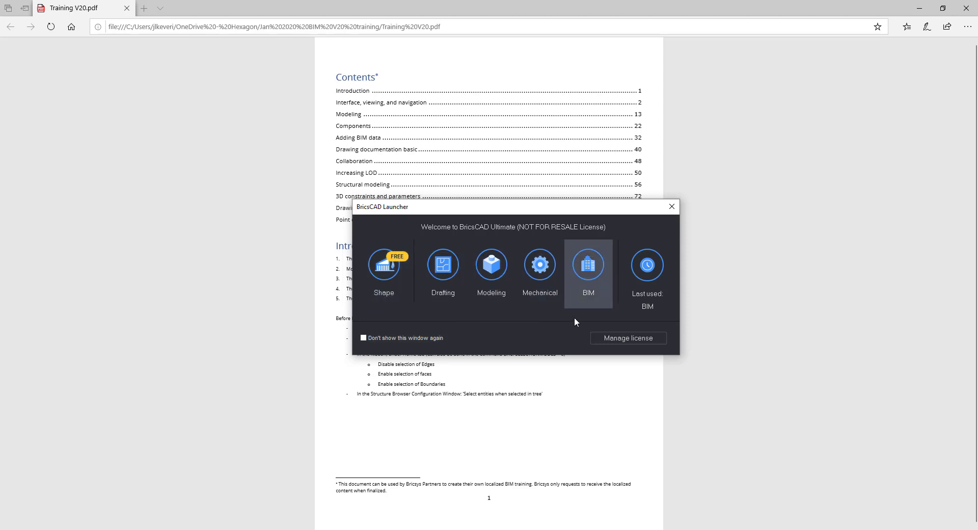
left_click(589, 265)
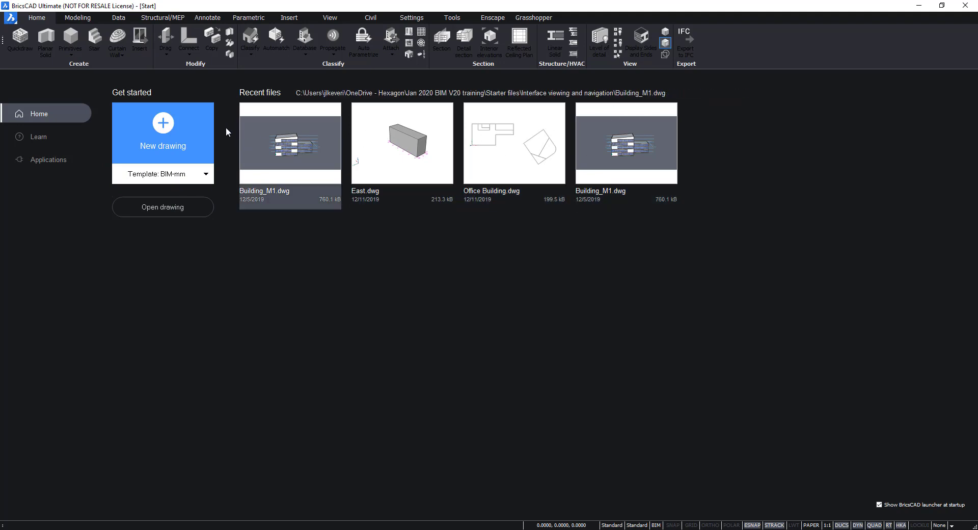
- Examine the Learn and Applications pages of the start screen, and return to its Home page
left_click(44, 136)
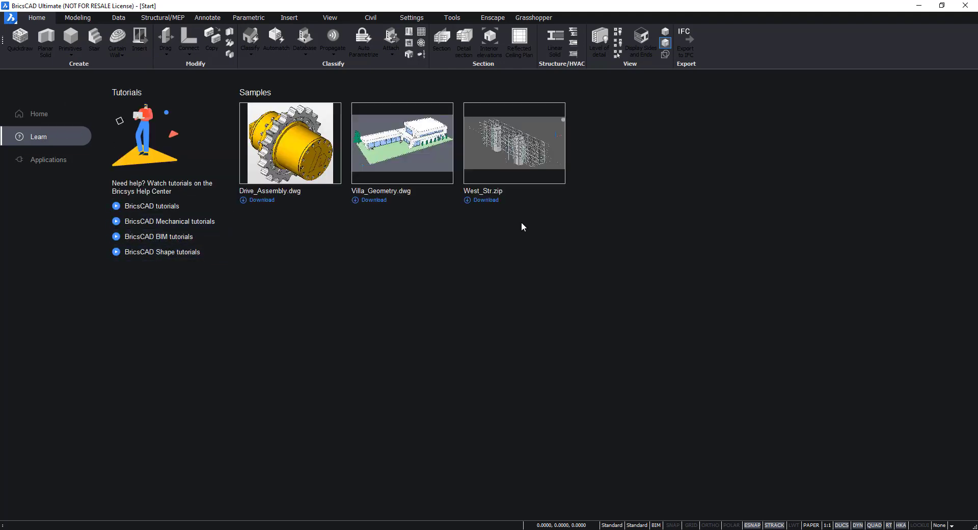
left_click(52, 164)
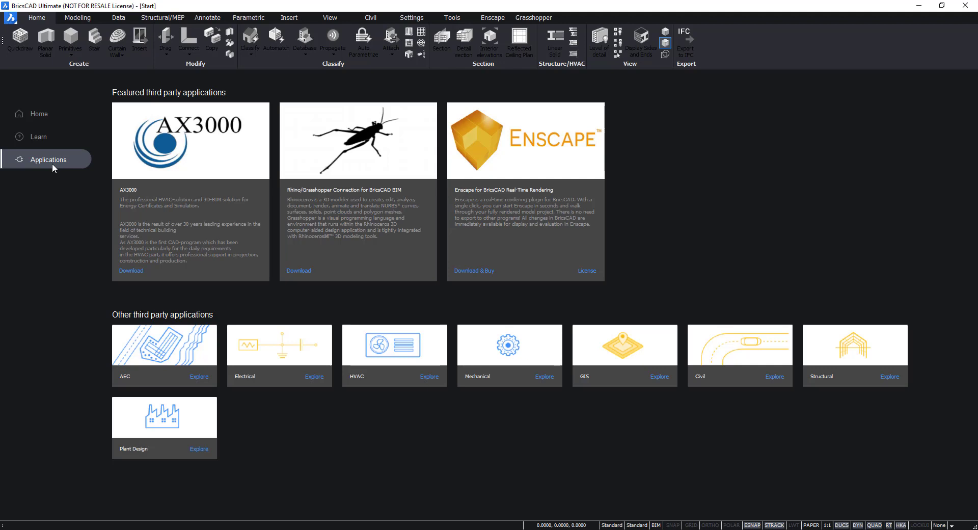
left_click(41, 114)
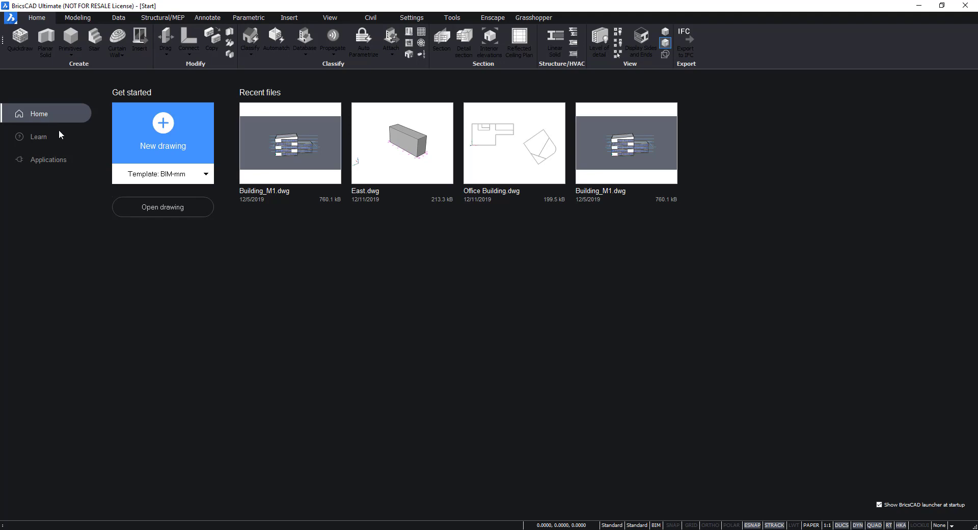
- Create a new drawing based on the BIM-mm template
left_click(173, 174)
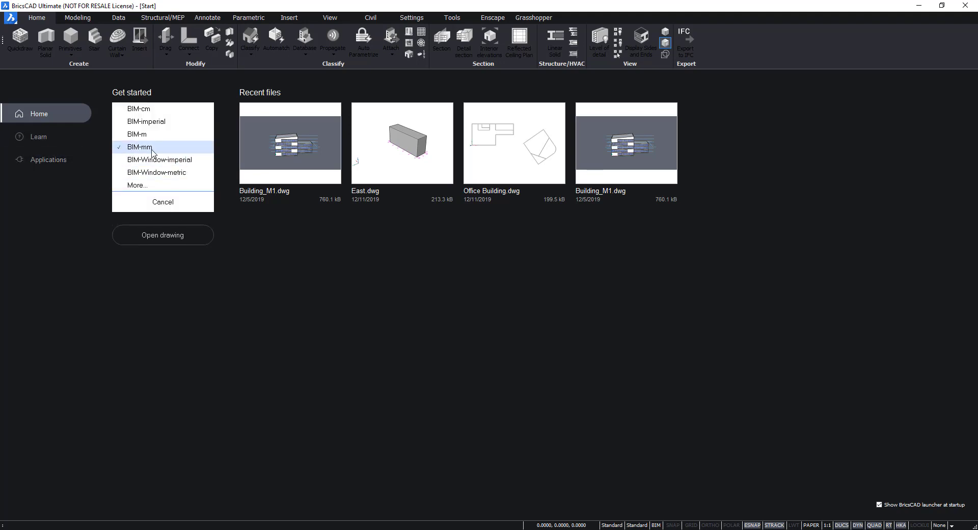
left_click(151, 186)
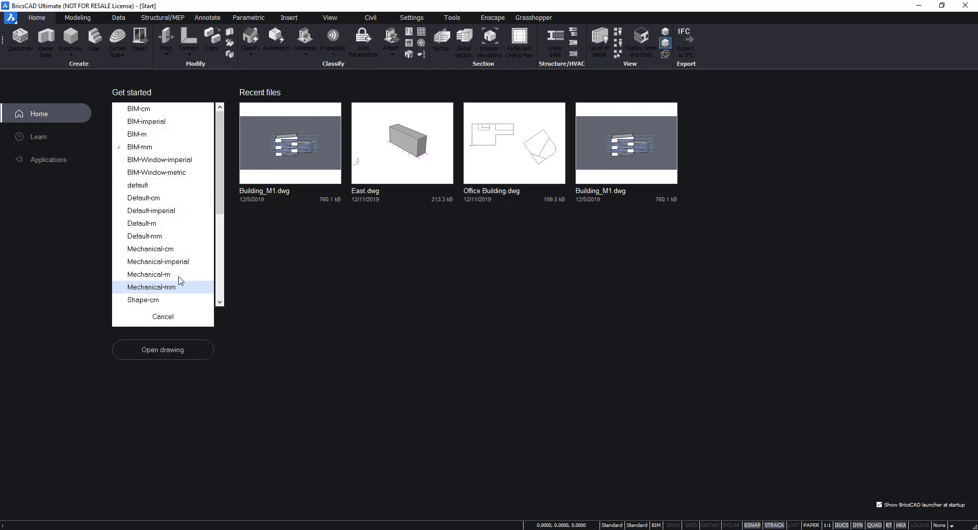
mouse_move(220, 207)
left_mouse_down()
mouse_move(225, 282)
mouse_move(225, 197)
left_mouse_up()
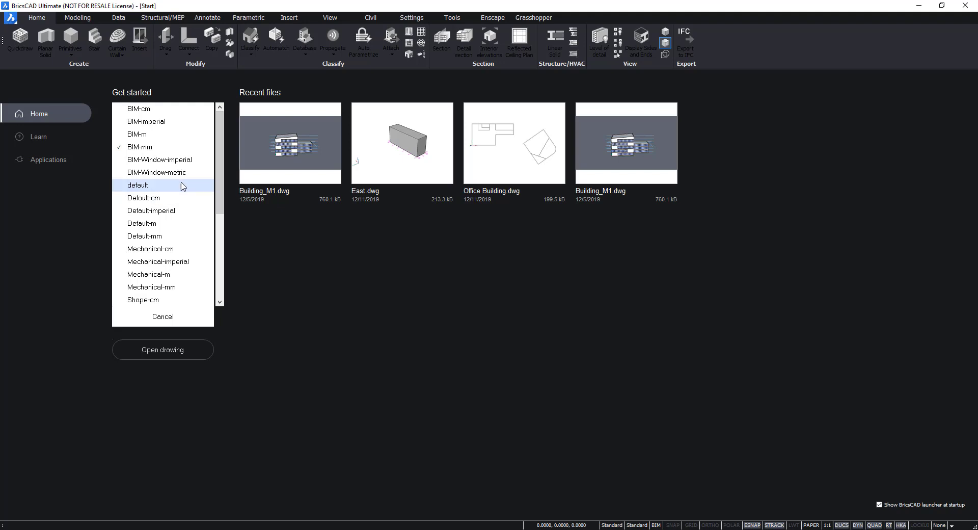
left_click(155, 148)
left_click(165, 124)
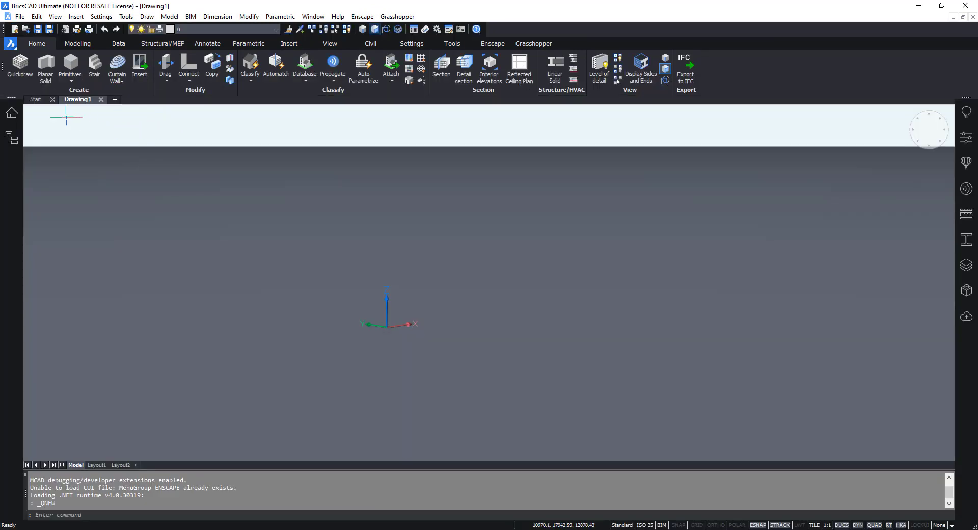
- Examine the application's file commands and the interface display options, including Dark Interface, without changing any
left_click(10, 47)
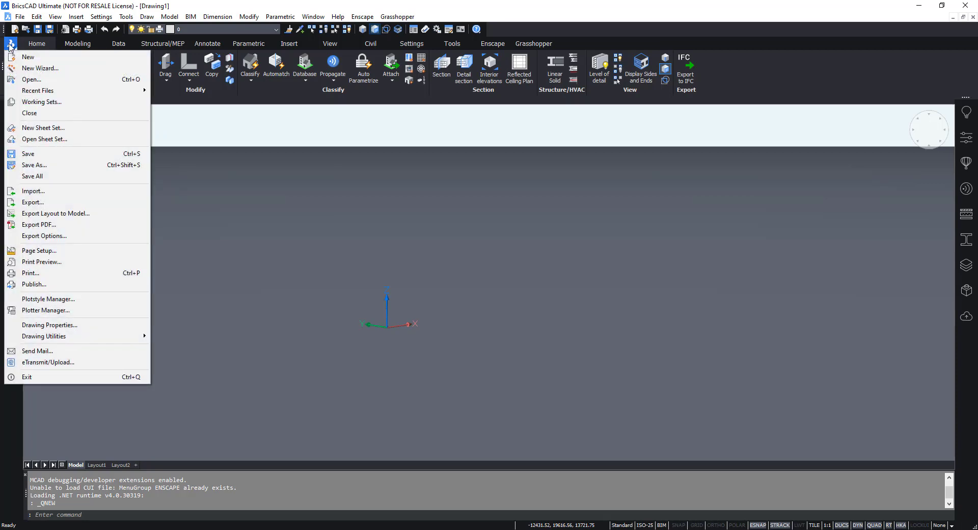
left_click(554, 16)
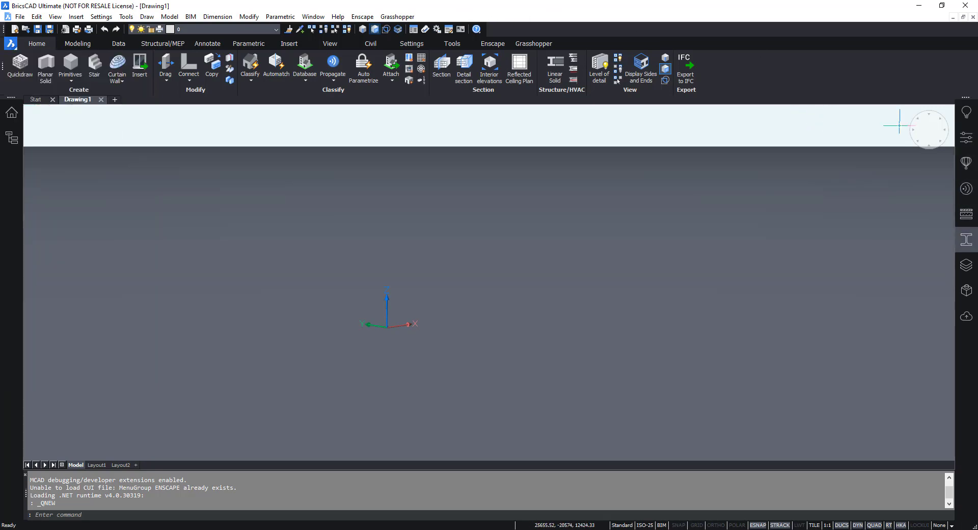
right_click(792, 77)
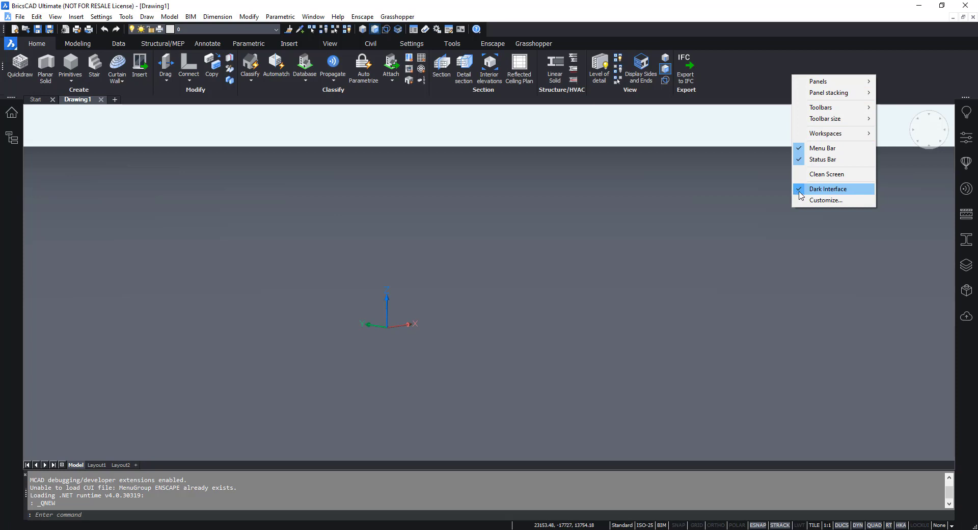
left_click(910, 61)
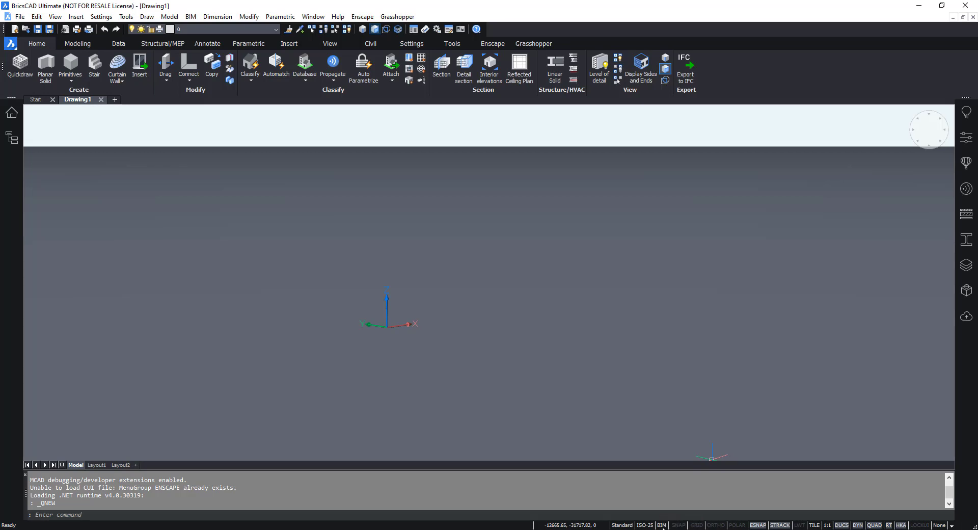
- Review the available workspaces and where workspace selection and customization are offered, keeping BIM active
left_click(665, 526)
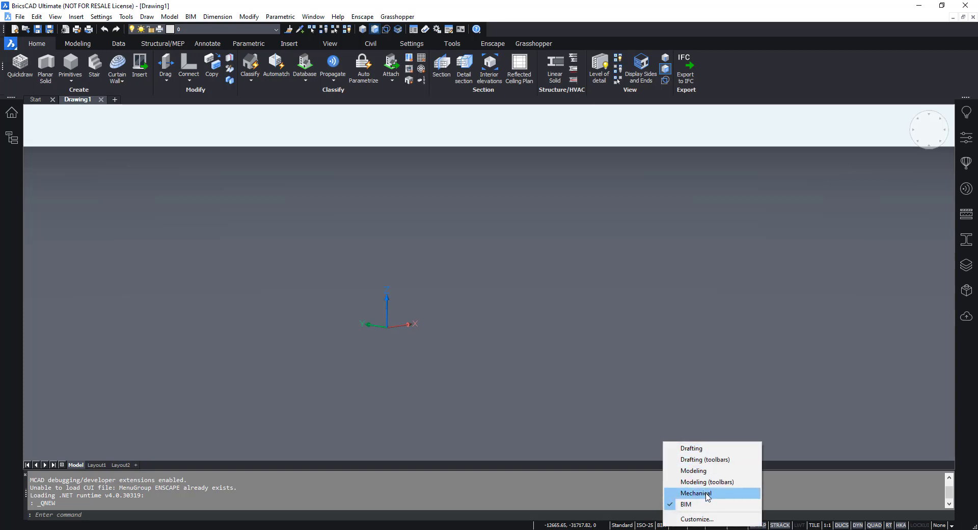
left_click(714, 519)
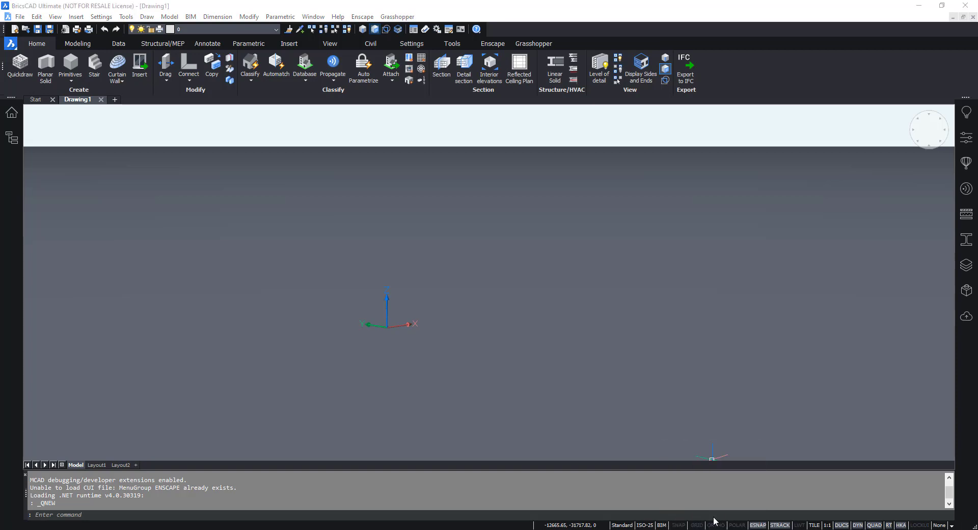
right_click(807, 68)
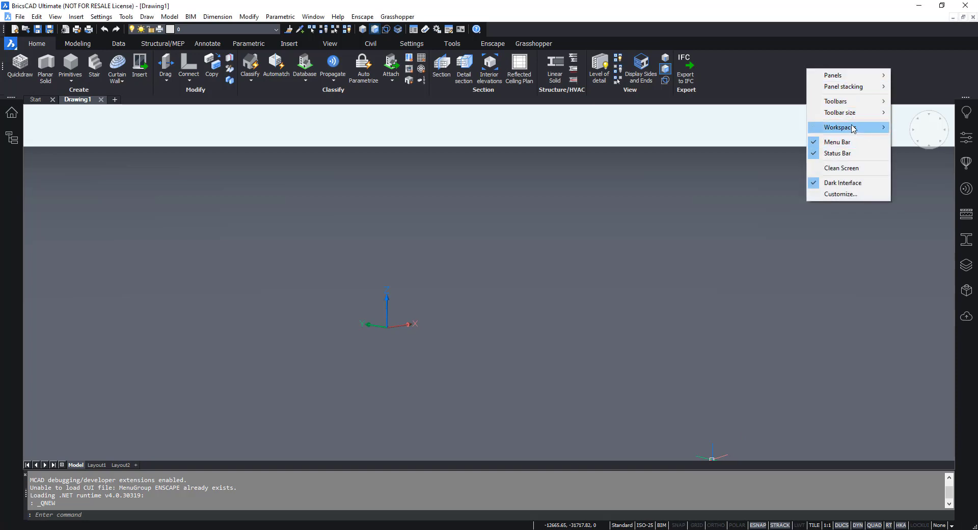
left_click(765, 68)
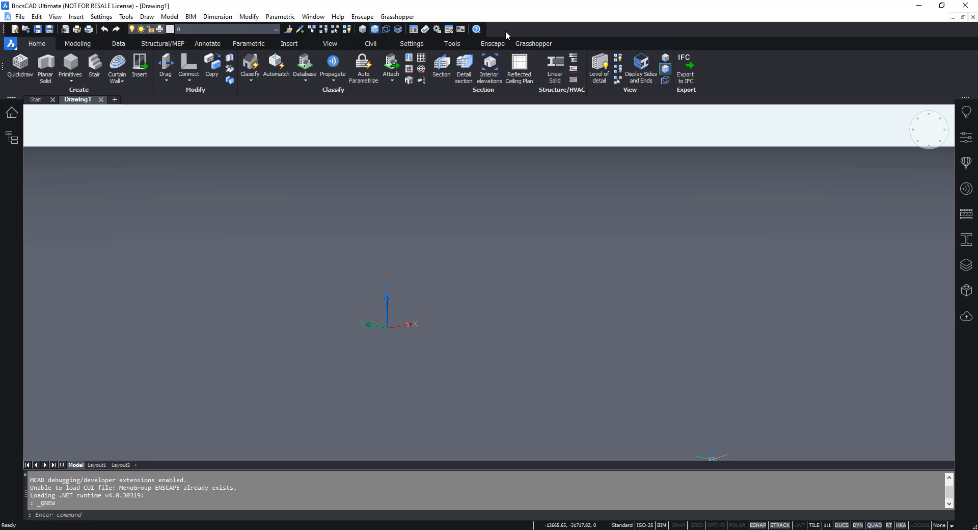
- Browse the full list of BRICSCAD toolbars that can be turned on, without enabling any
right_click(785, 59)
mouse_move(826, 93)
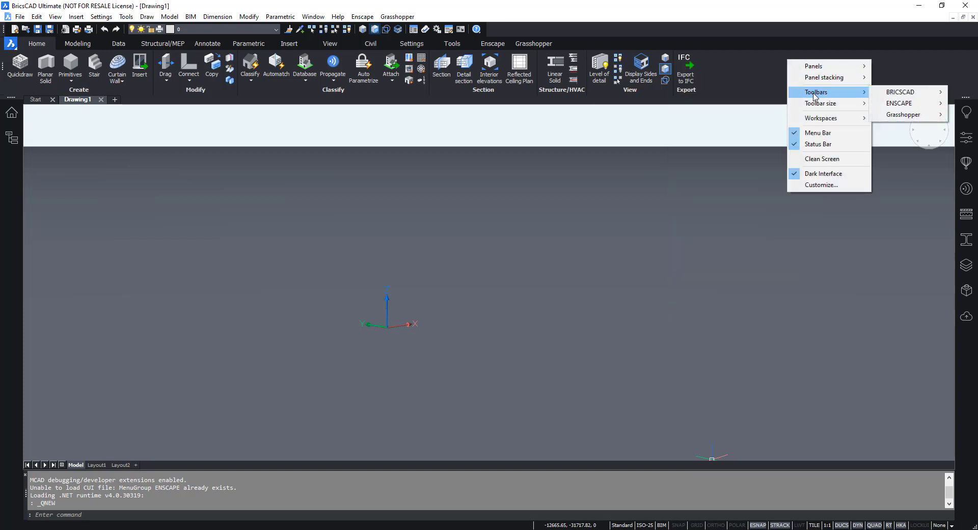
mouse_move(902, 95)
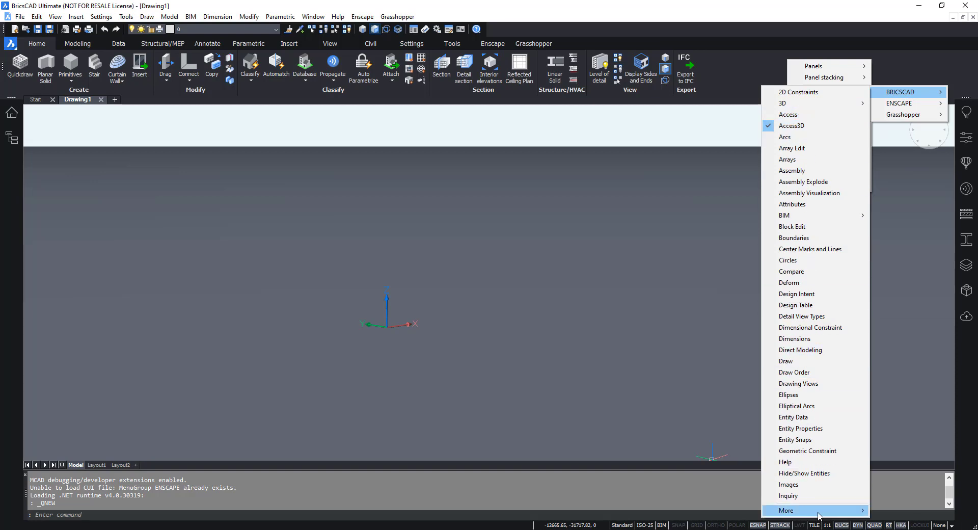
mouse_move(819, 514)
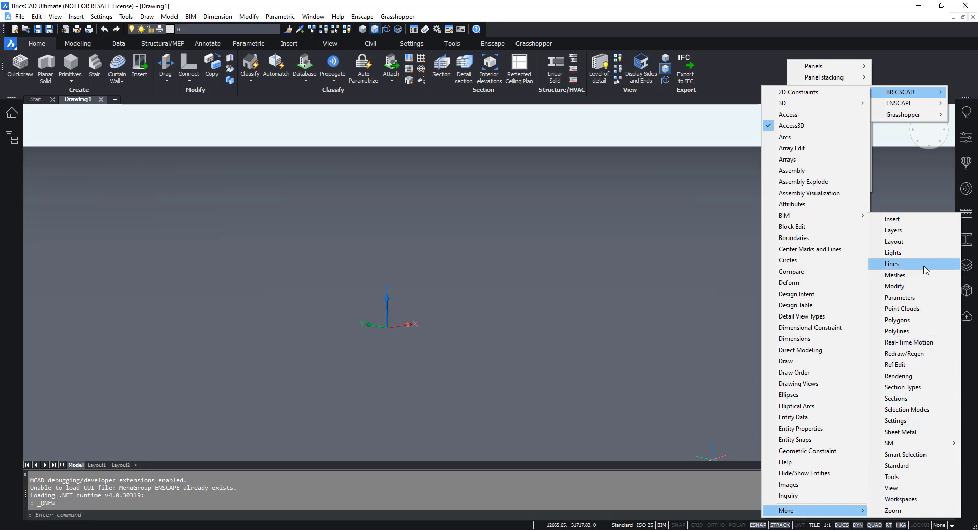
left_click(905, 41)
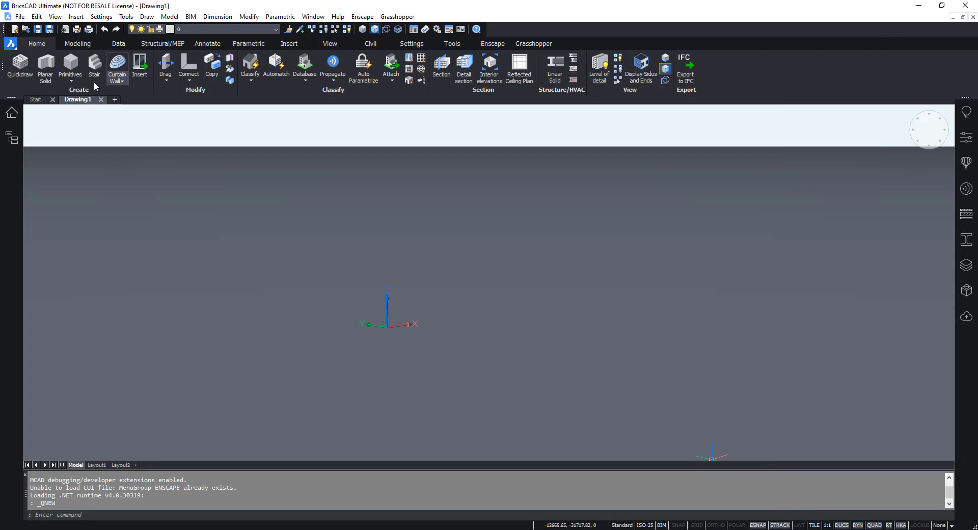
- Review the Modeling and Structural/MEP ribbon tools, and revisit the start page before returning to Drawing1
left_click(81, 43)
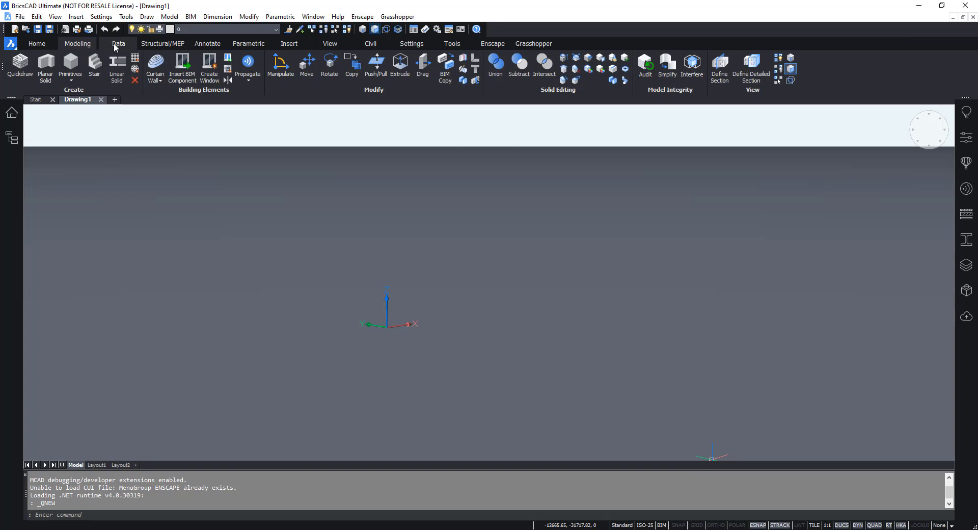
left_click(150, 43)
left_click(34, 43)
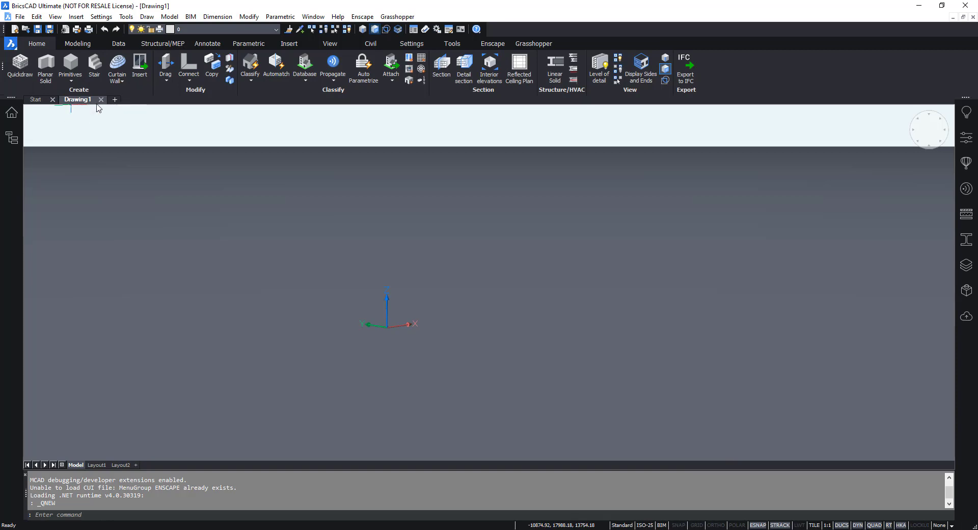
left_click(38, 101)
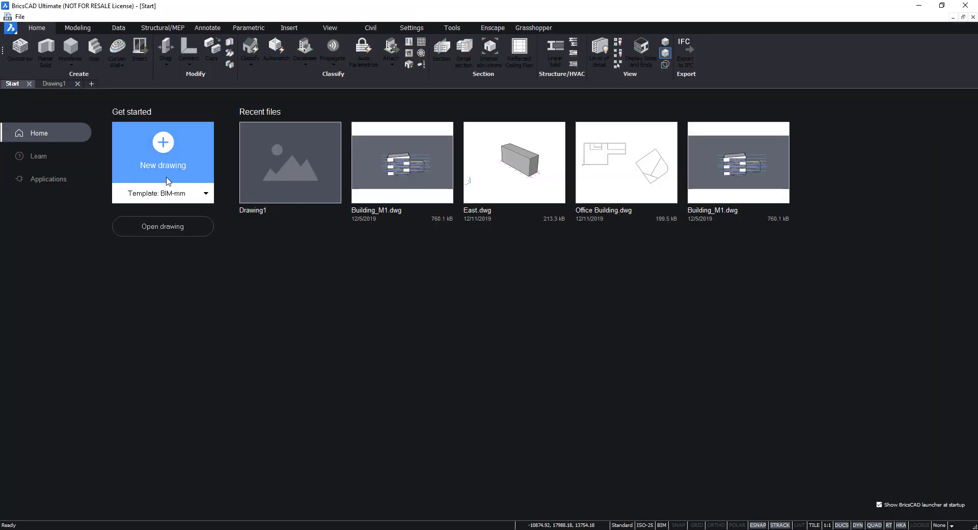
left_click(58, 84)
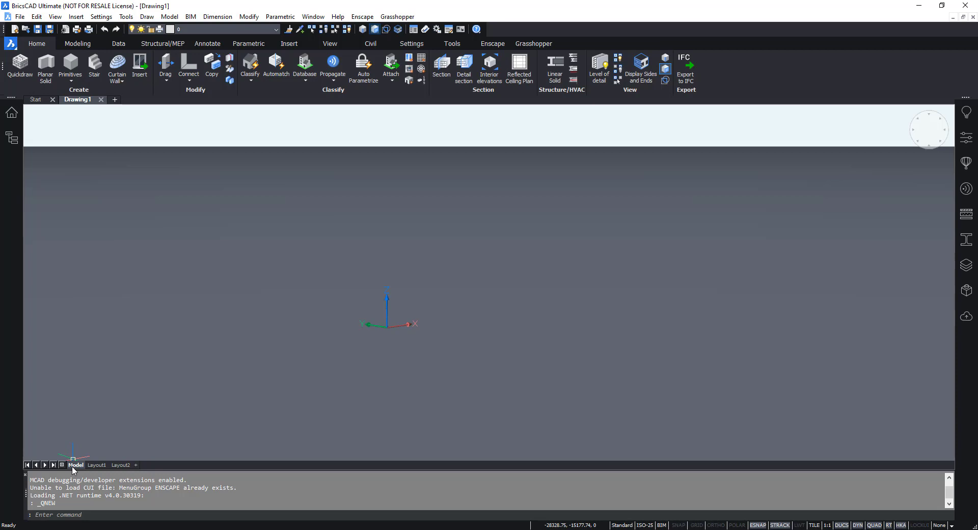
- View Layout1, return to model space, and examine the drawing's layouts in the Layout Manager
left_click(97, 465)
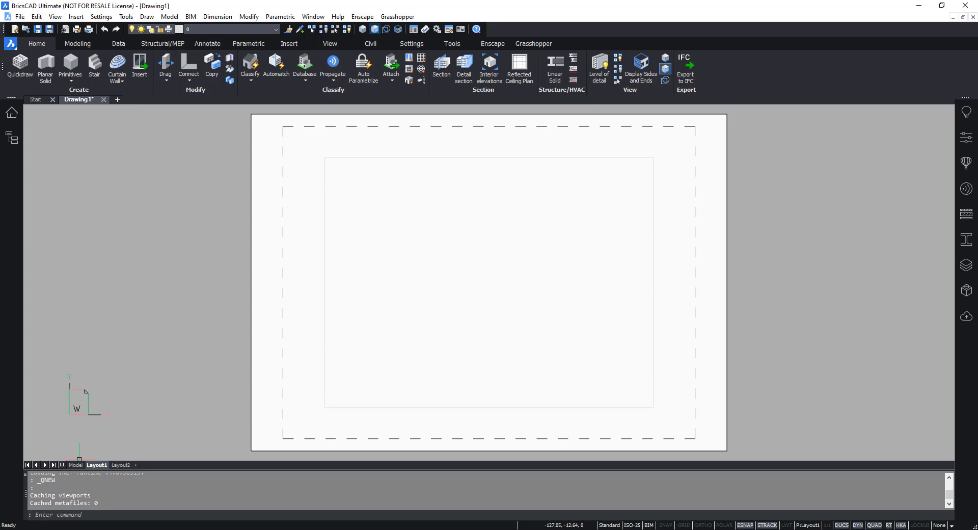
left_click(75, 464)
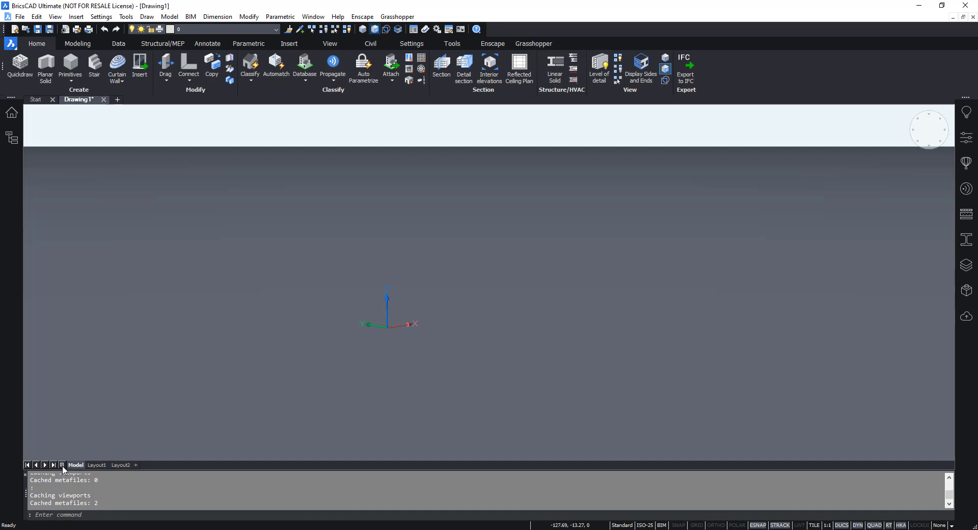
left_click(62, 465)
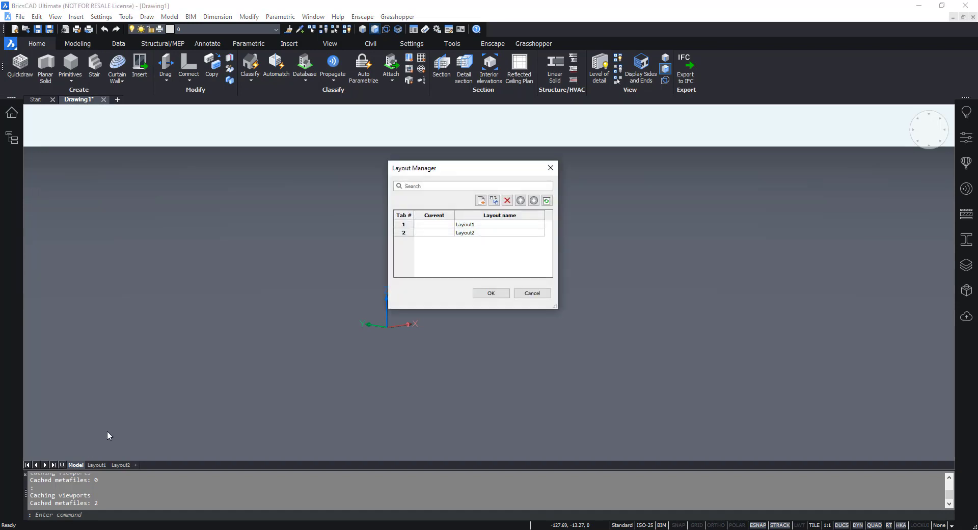
left_click(550, 168)
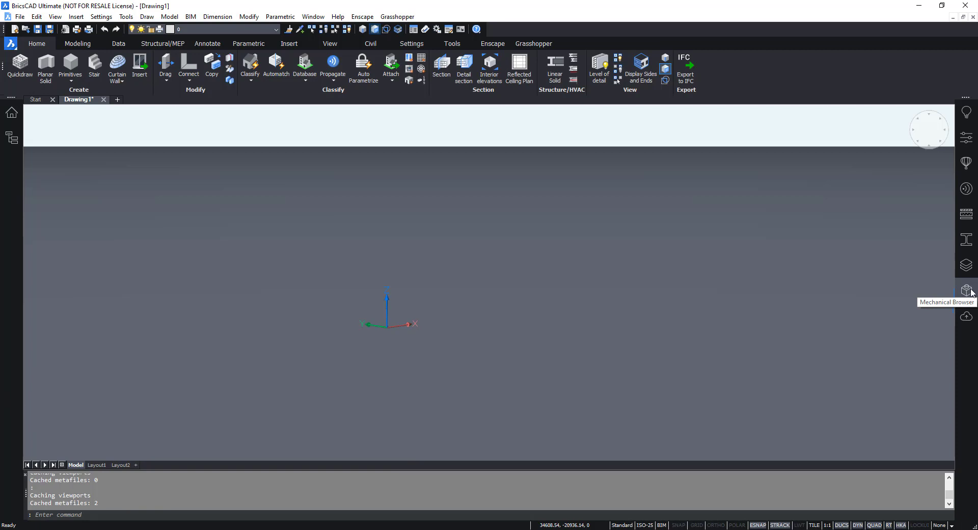
- Examine the BIM Project Browser and collapse it again
left_click(12, 146)
left_click(11, 114)
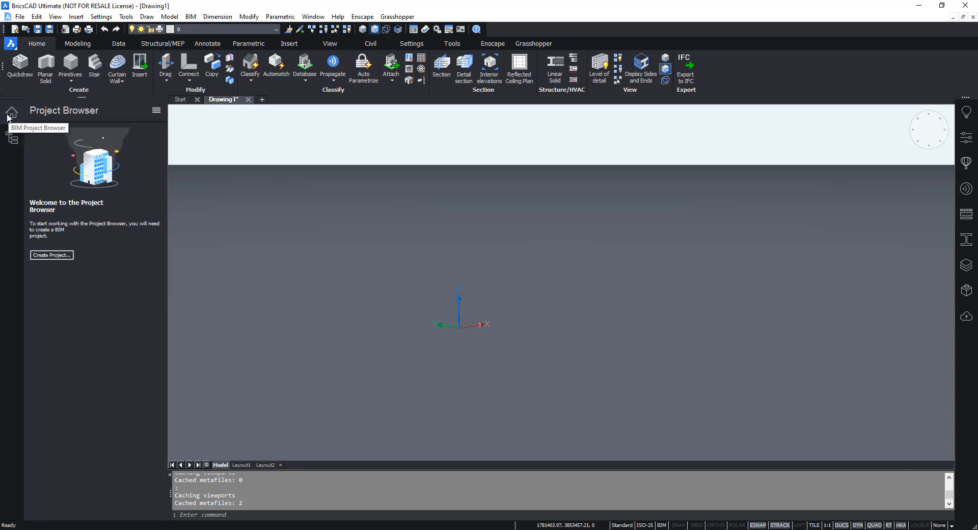
left_click(7, 117)
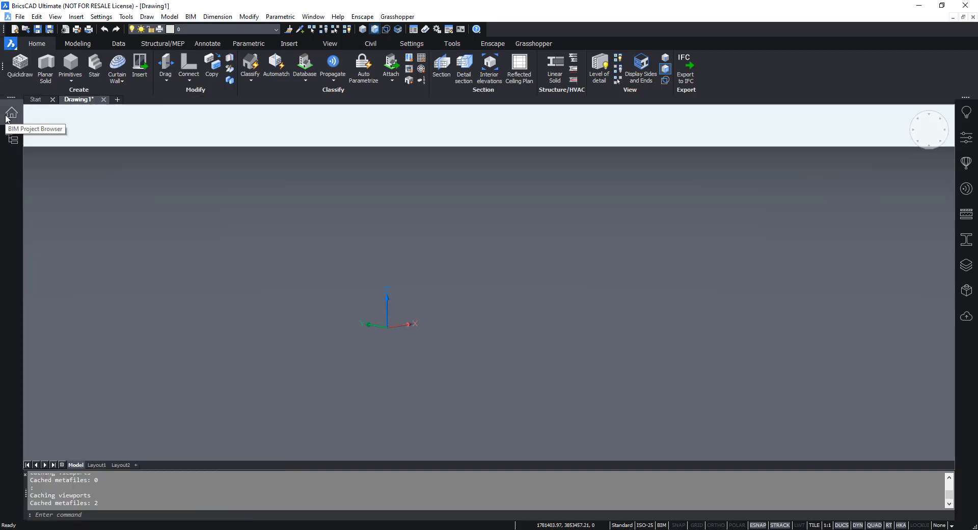
- Examine the Tips, Components, Details, Compositions and BIM Profiles panels
left_click(967, 112)
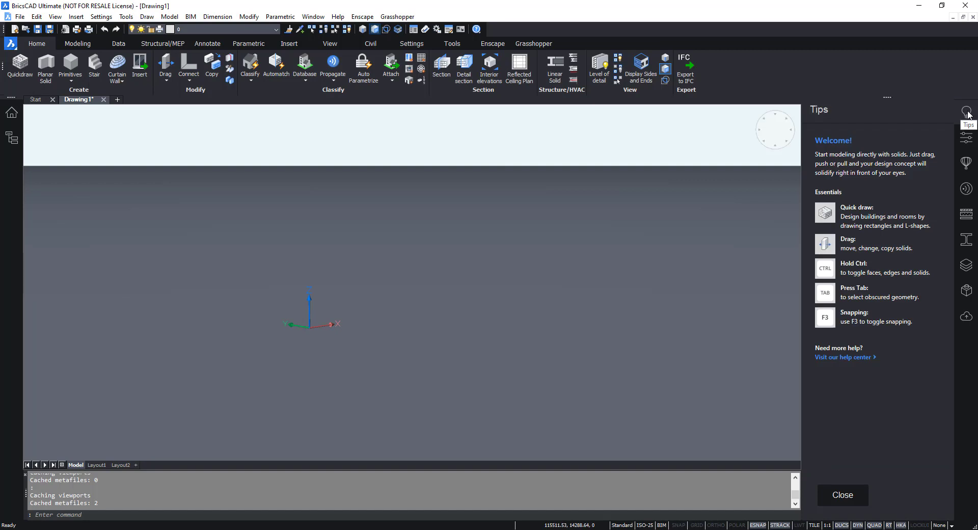
left_click(968, 138)
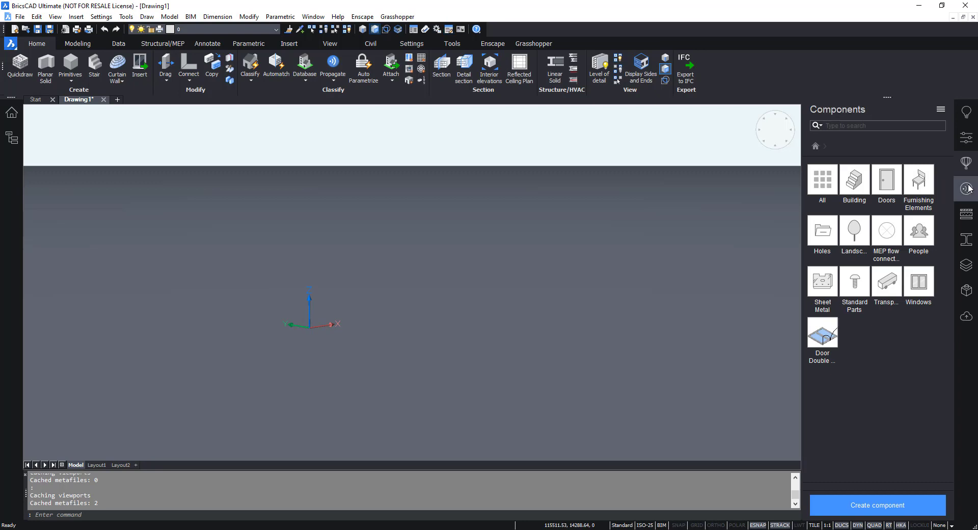
left_click(963, 214)
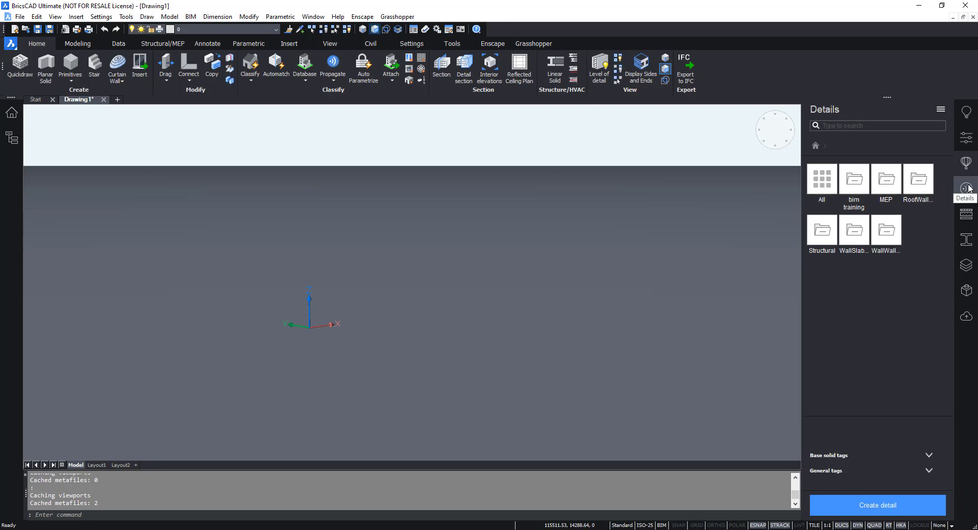
left_click(963, 215)
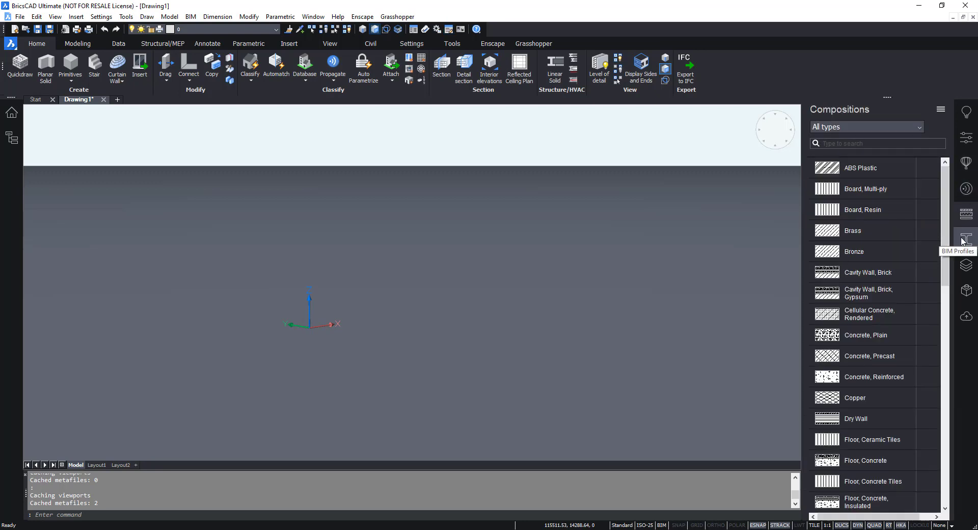
left_click(963, 241)
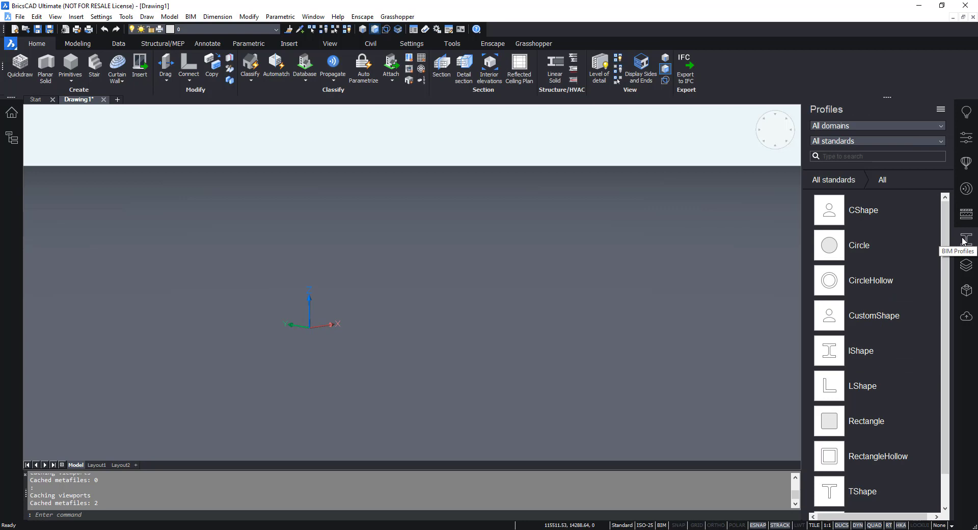
- Examine the Layers, Mechanical Browser and Bricsys 24/7 panels, and return to the Tips panel and close it
left_click(962, 265)
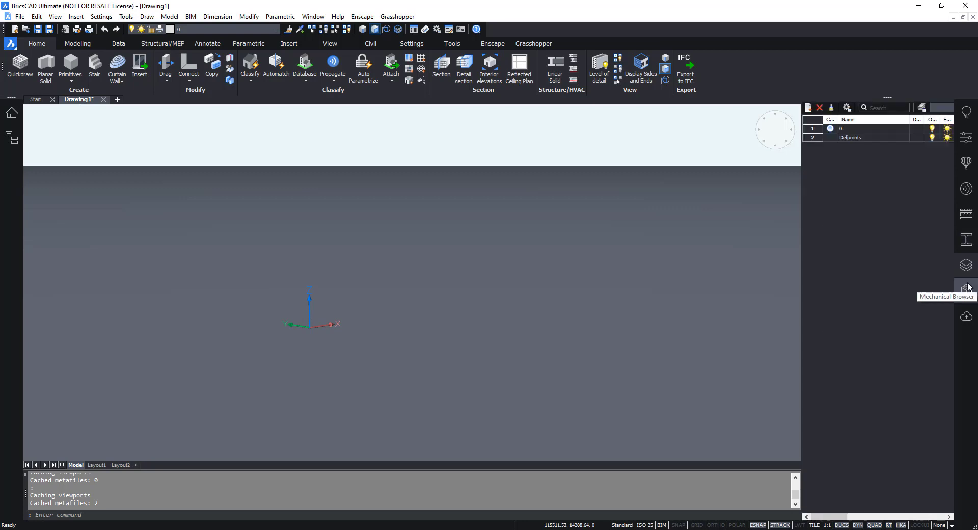
left_click(967, 288)
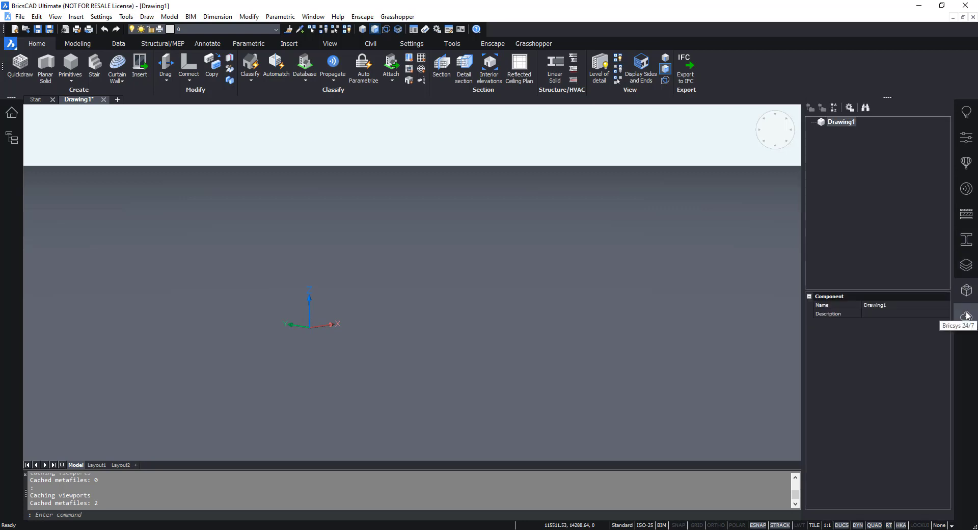
left_click(967, 315)
left_click(967, 114)
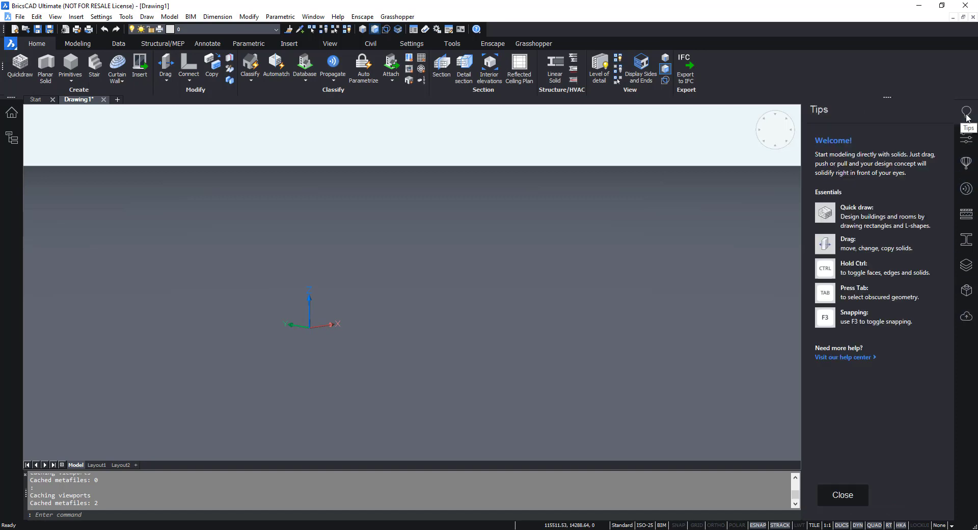
left_click(856, 495)
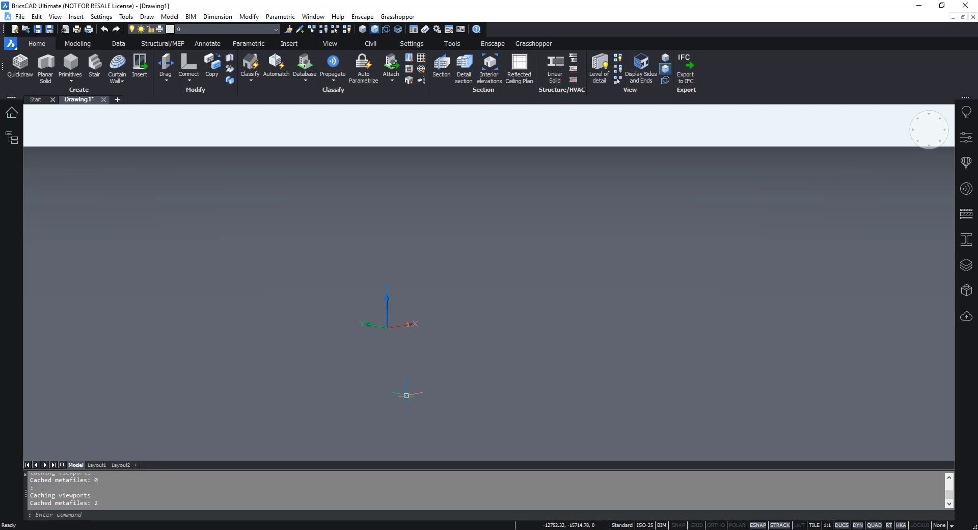
- Hide the command line and restore it, and view the Prompt History window before closing it
scroll(329, 438, "up", 2)
key("ctrl+9")
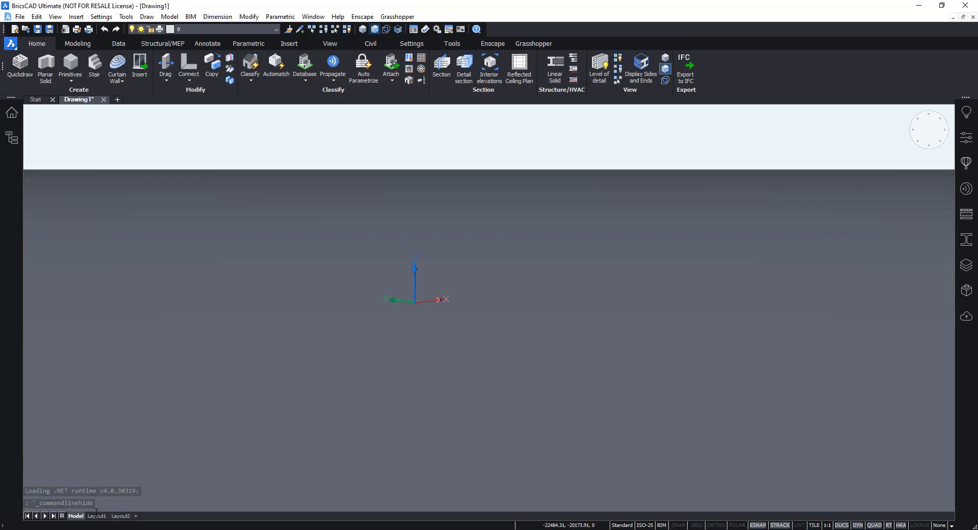
key("ctrl+9")
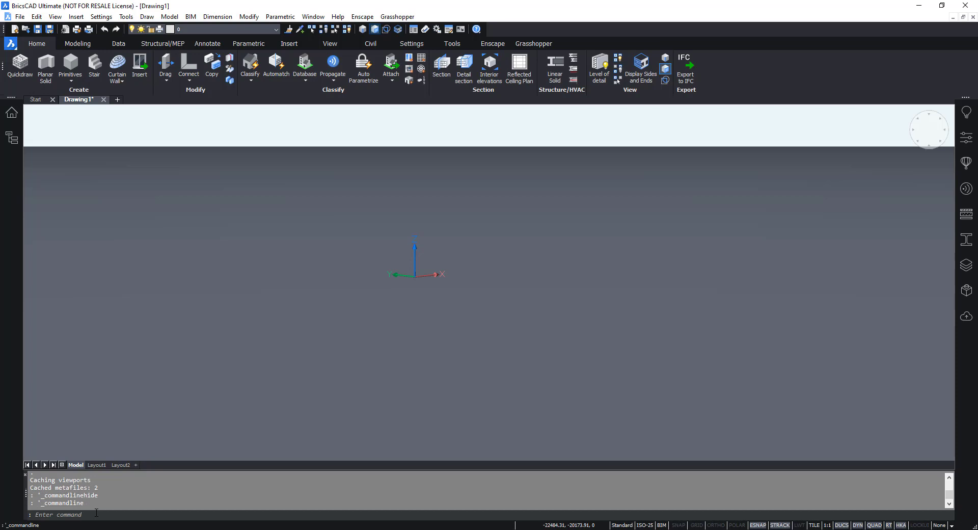
key("F2")
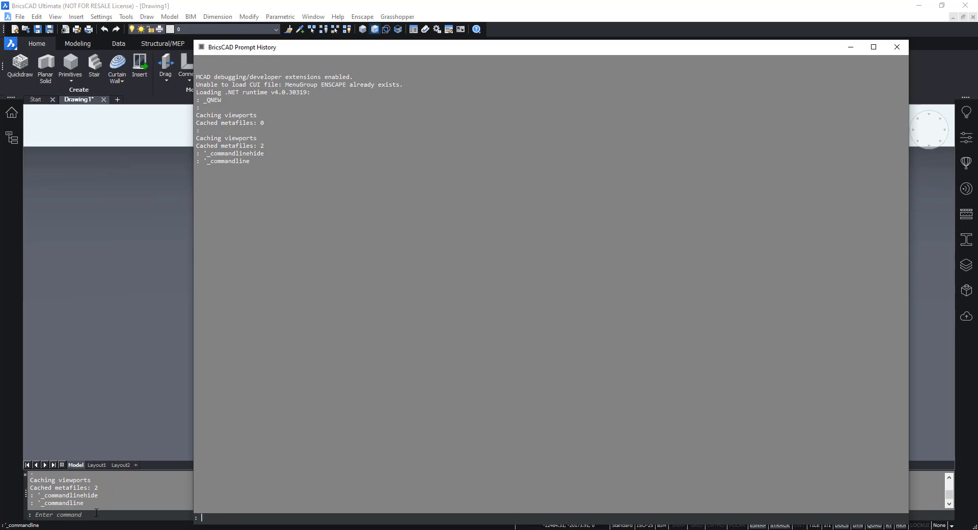
key("F2")
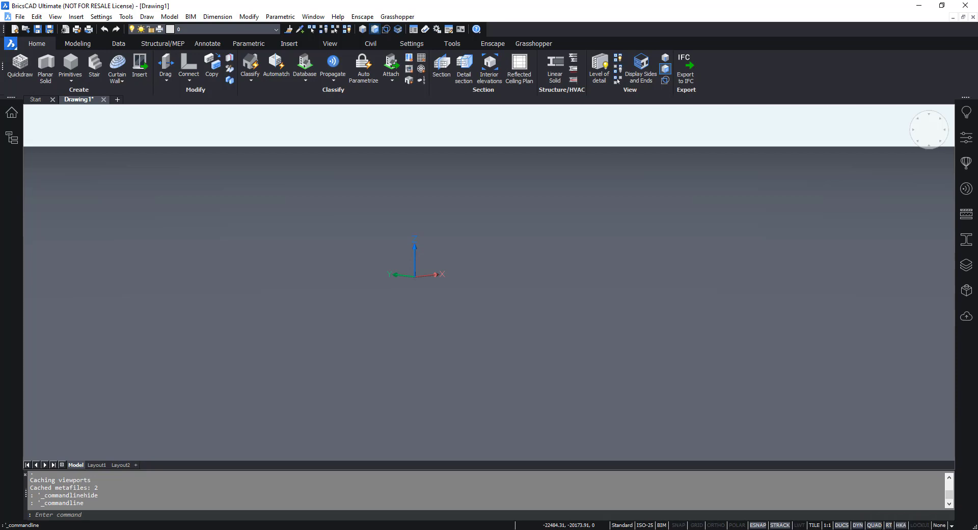
- Toggle entity snaps off and back on twice
key("F3")
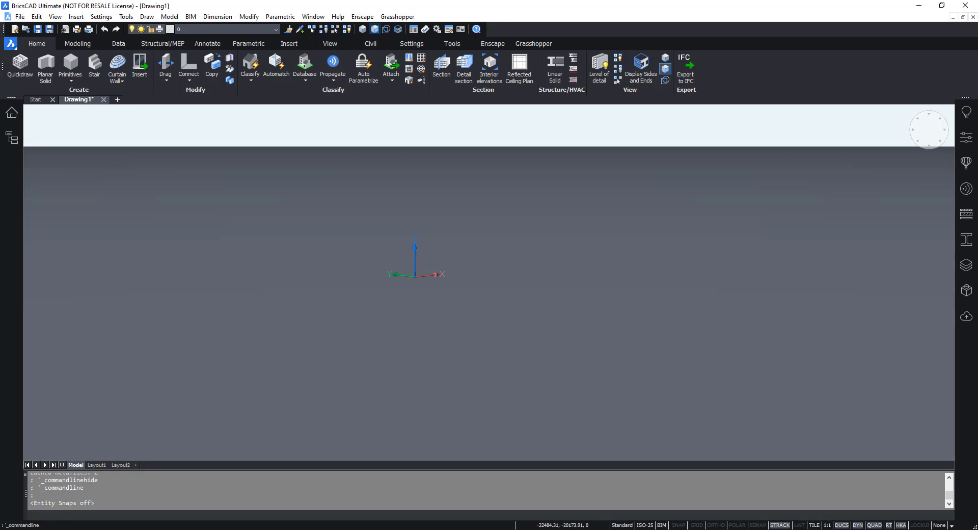
left_click(758, 525)
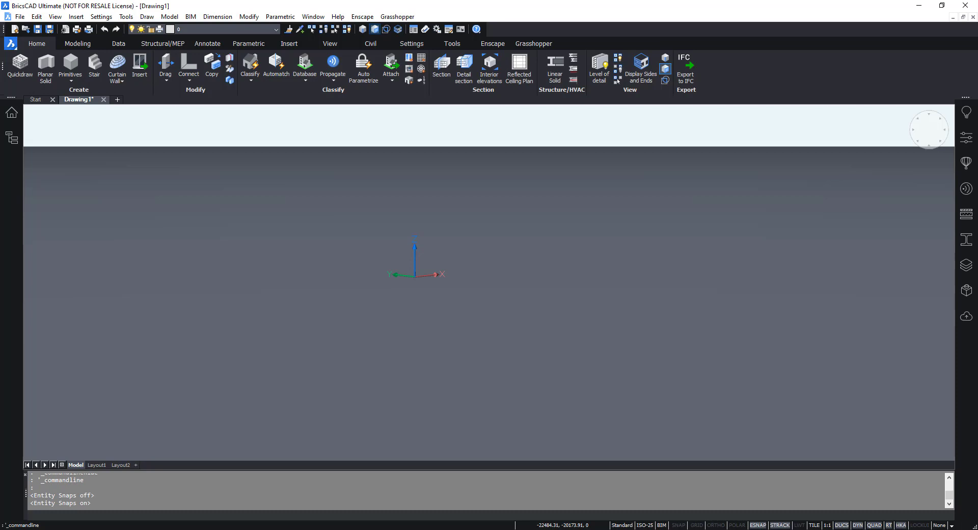
left_click(758, 525)
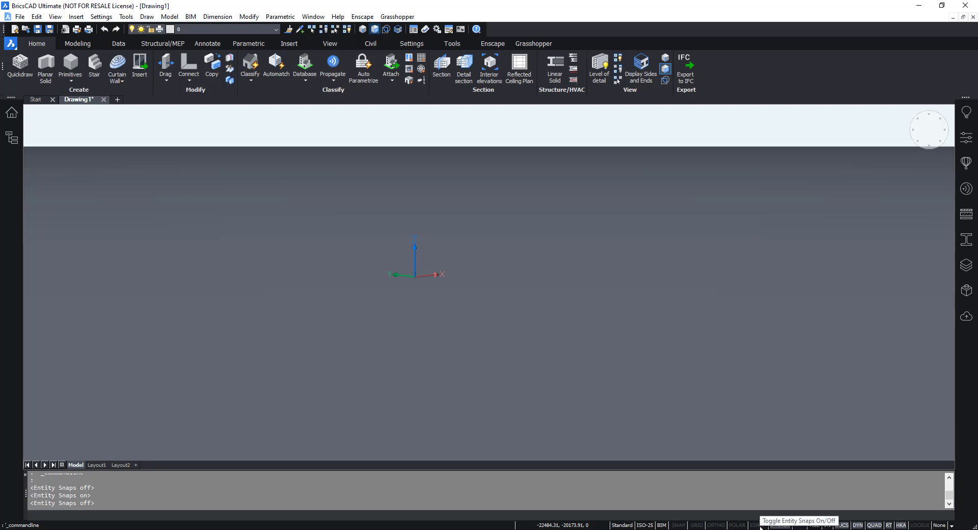
left_click(759, 525)
- Review the available entity snap modes and the settings for entity snaps and snap tracking
right_click(761, 526)
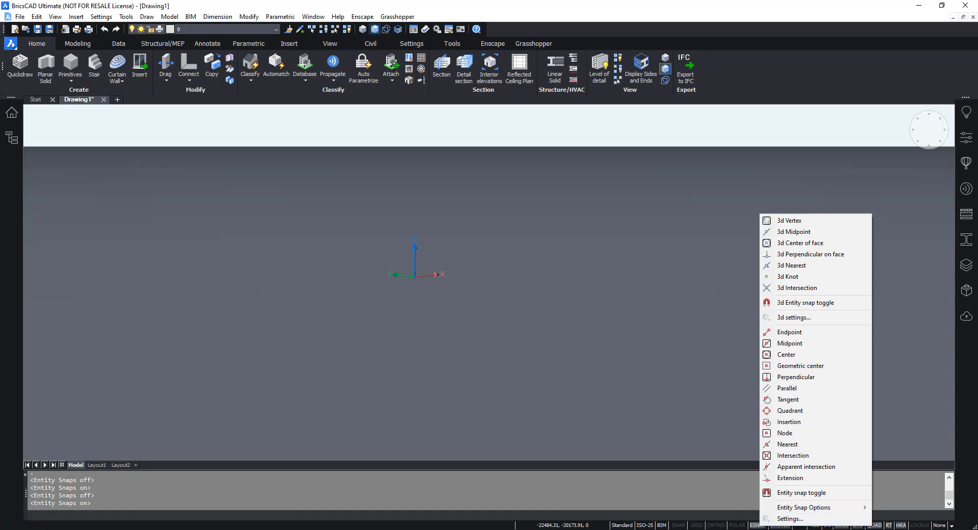
left_click(790, 519)
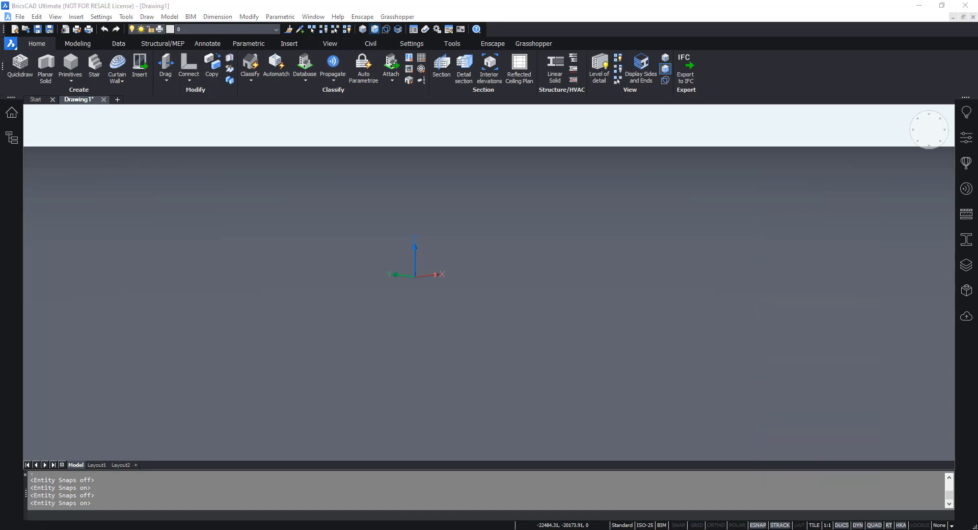
right_click(784, 527)
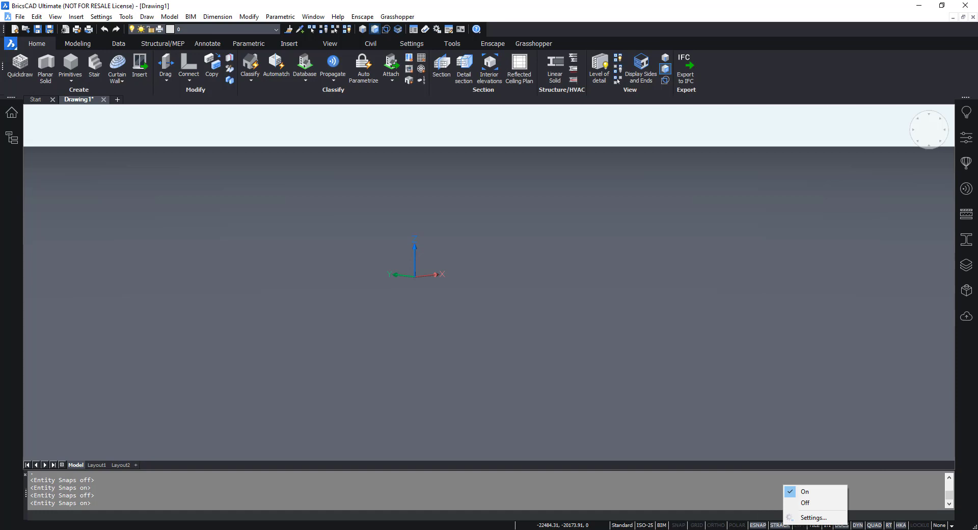
left_click(790, 519)
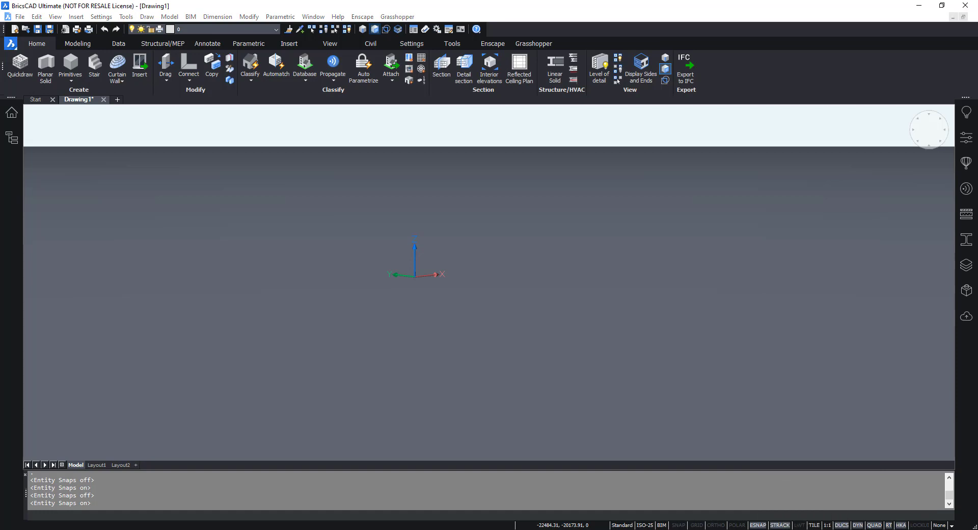
- Toggle Dynamic UCS off and back on, and view its settings
left_click(842, 524)
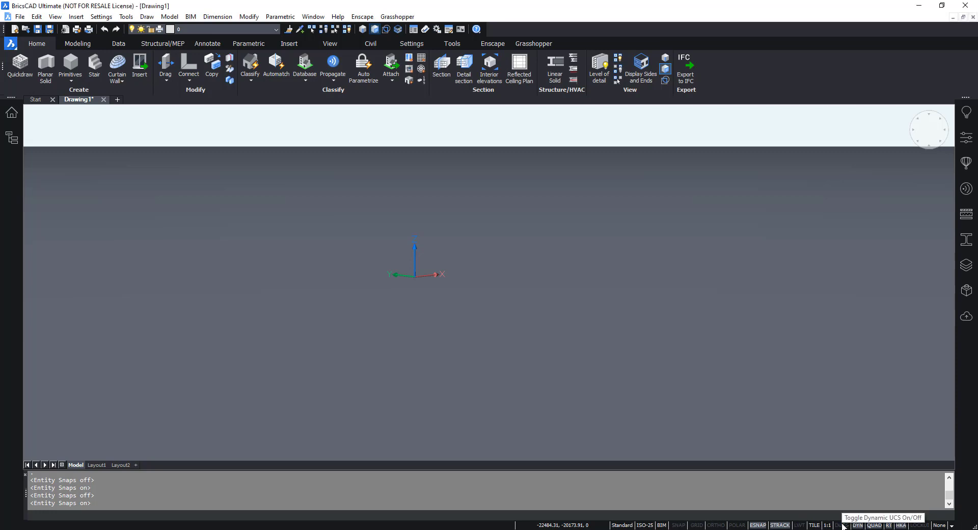
left_click(842, 525)
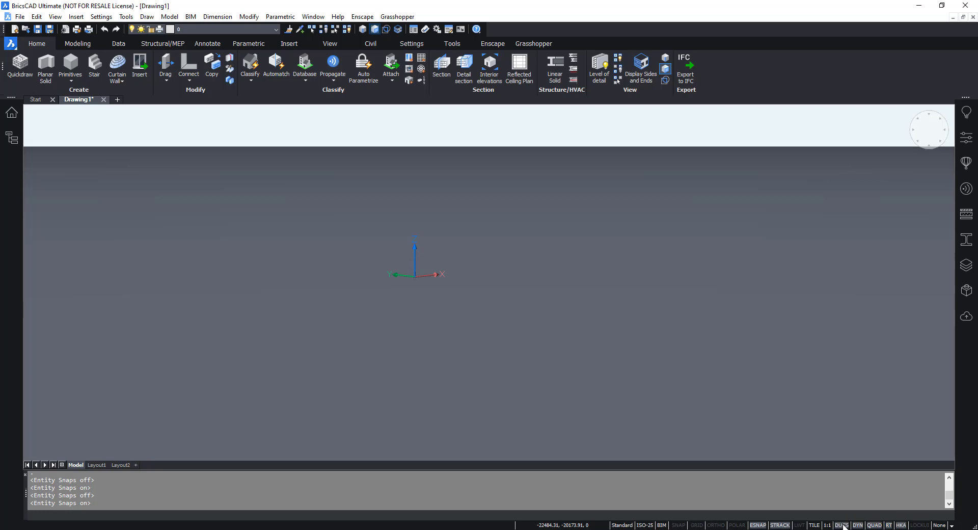
right_click(842, 524)
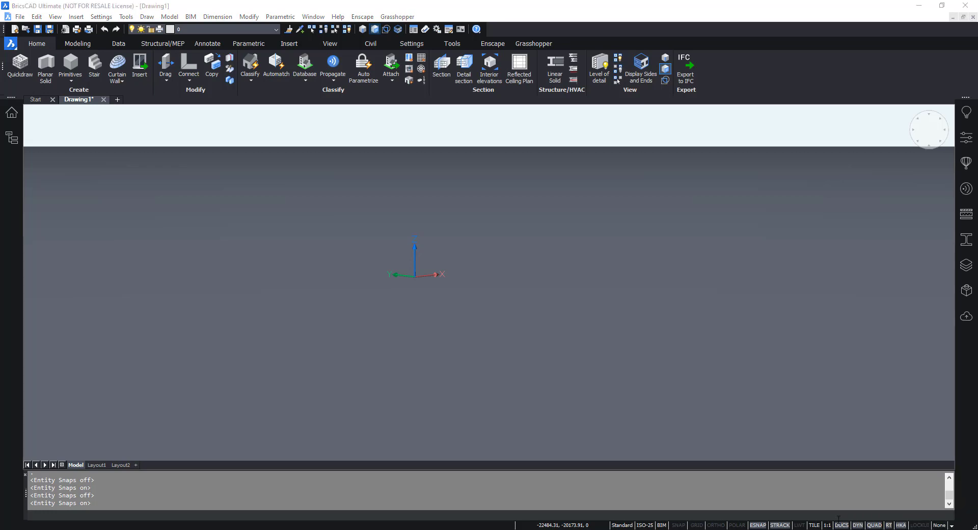
- Review the DYN options without changing them, and turn off rollover tips and check their customization
right_click(858, 525)
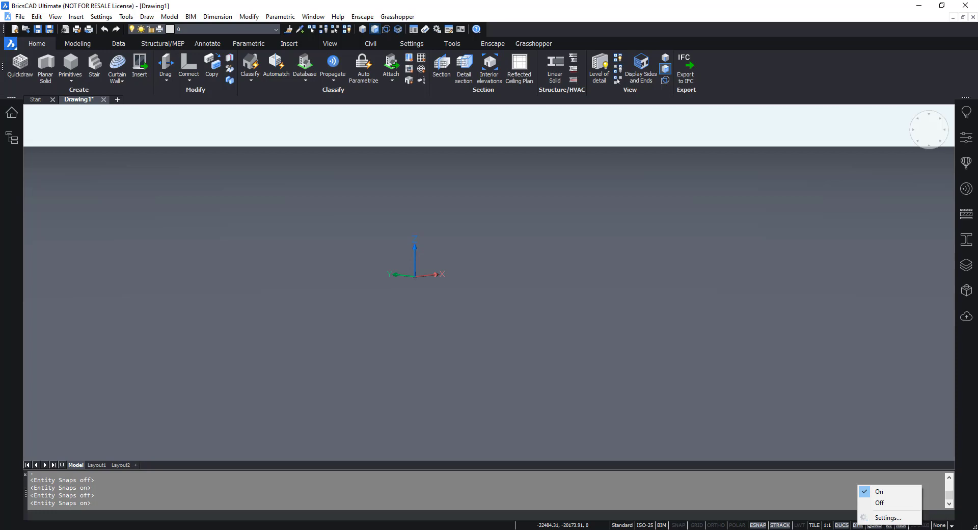
key("Escape")
right_click(888, 525)
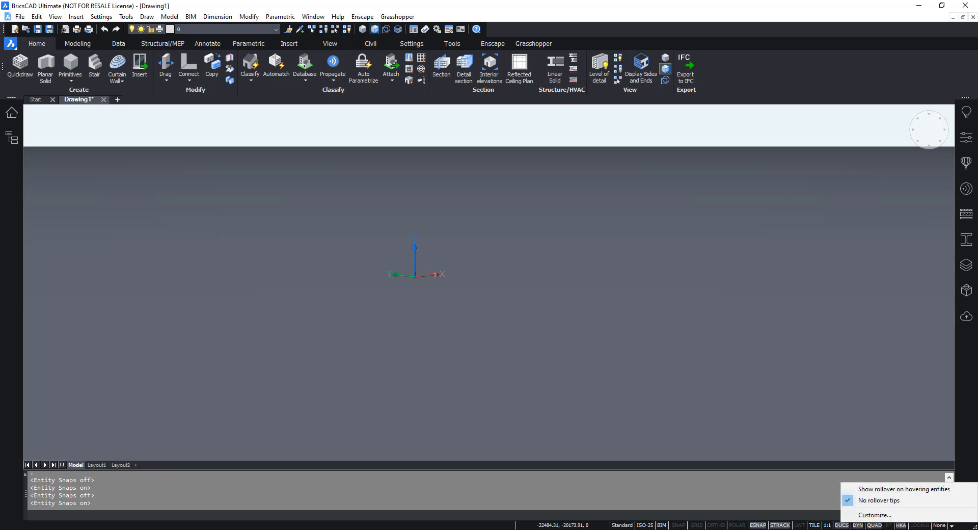
left_click(875, 515)
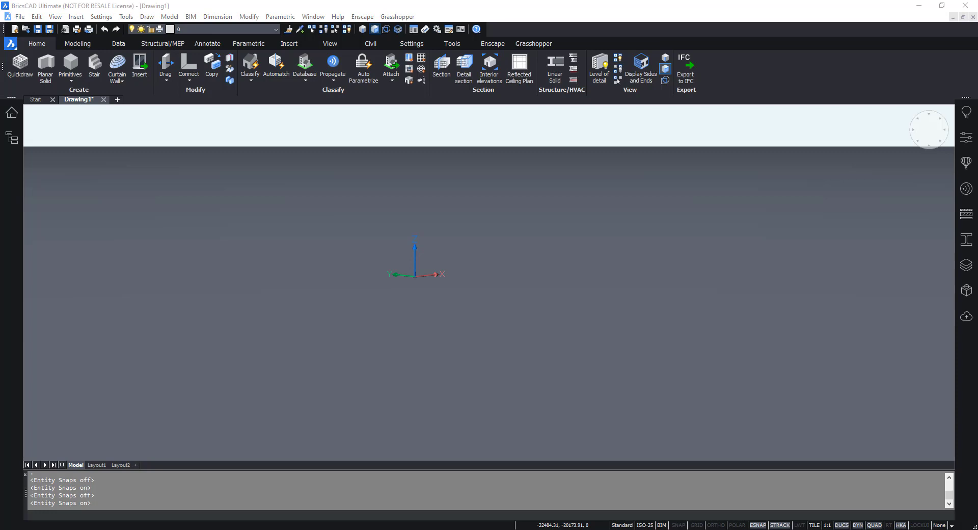
- Set the DMEXTRUDEMODE system variable to 3 from the command line
left_click(120, 515)
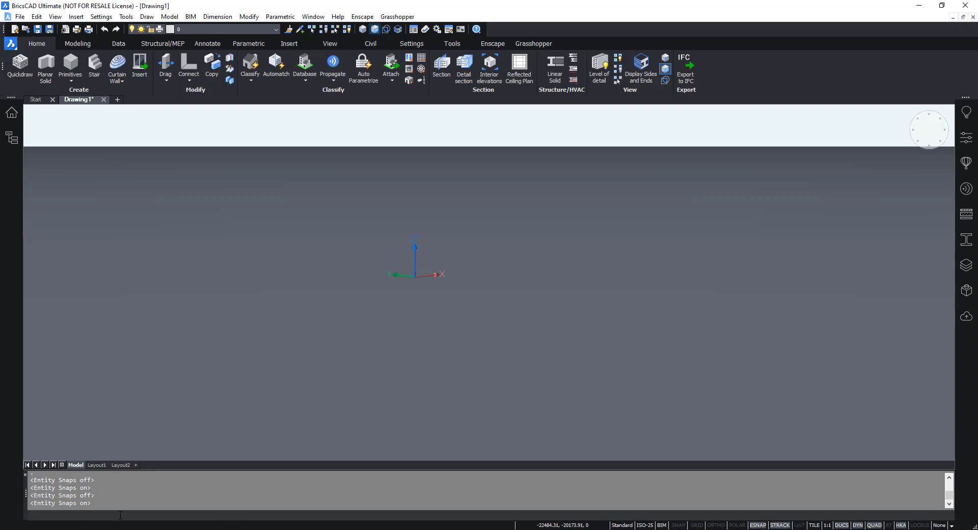
type("DMEXTR")
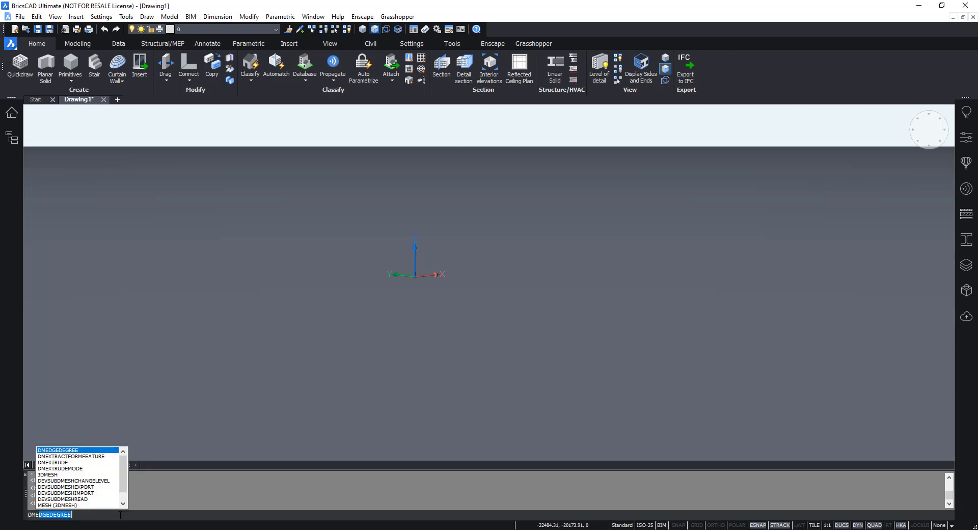
type("U")
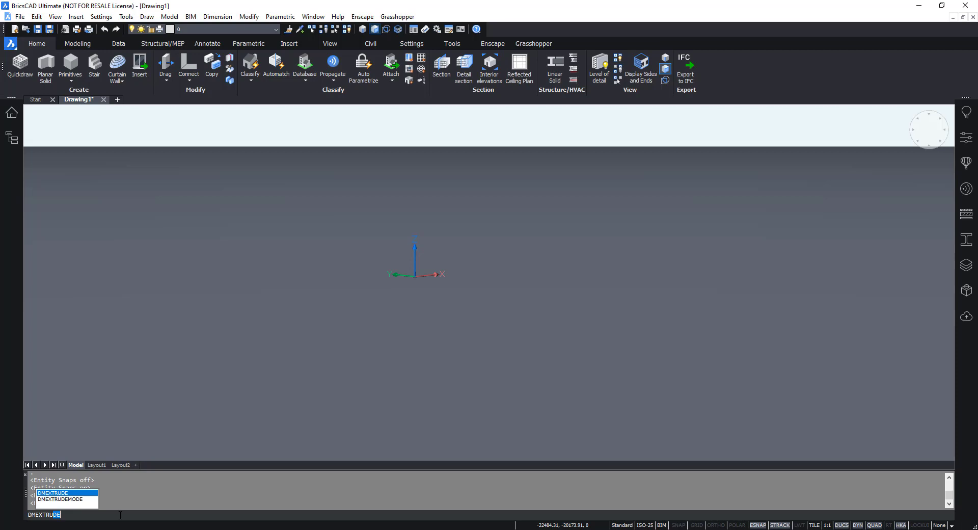
key("Down")
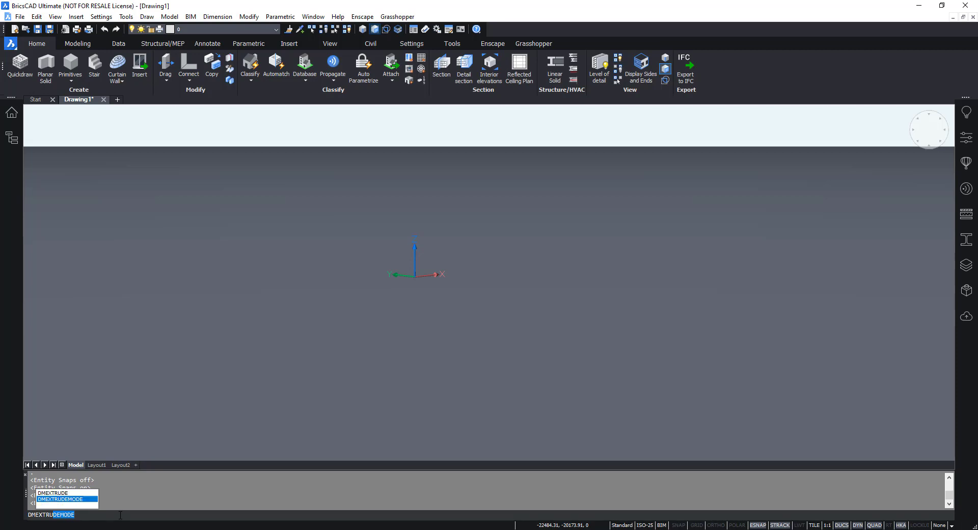
key("Return")
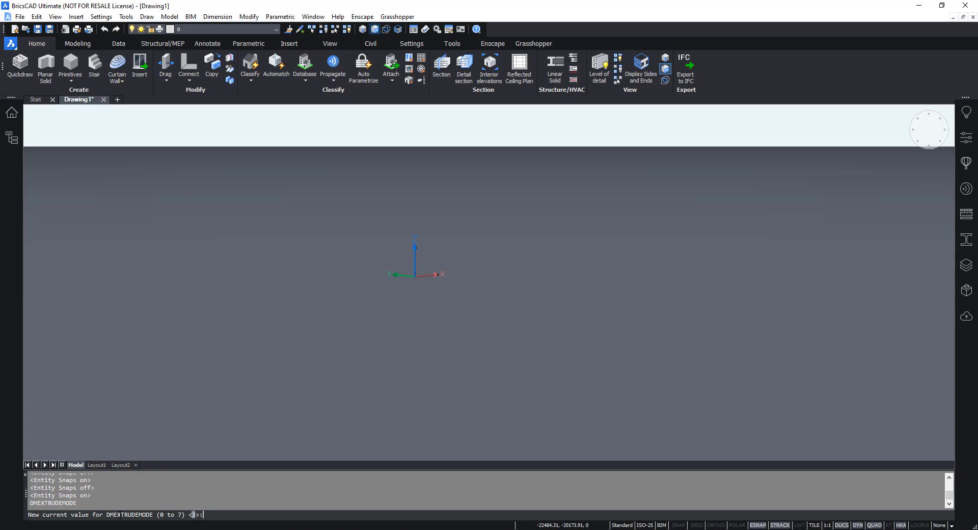
type("3")
key("Return")
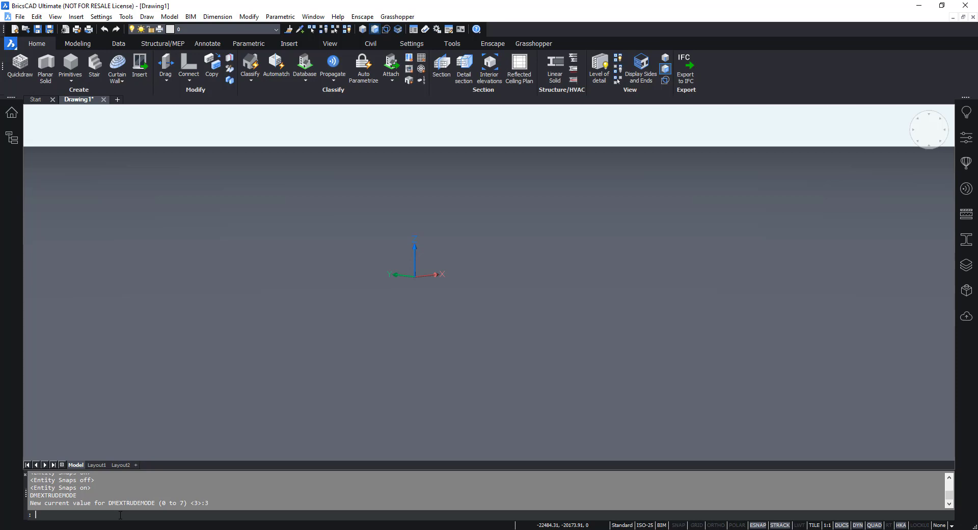
- Query the BIMOSMODE system variable from the command line and keep its current value
type("BIMOSMODE")
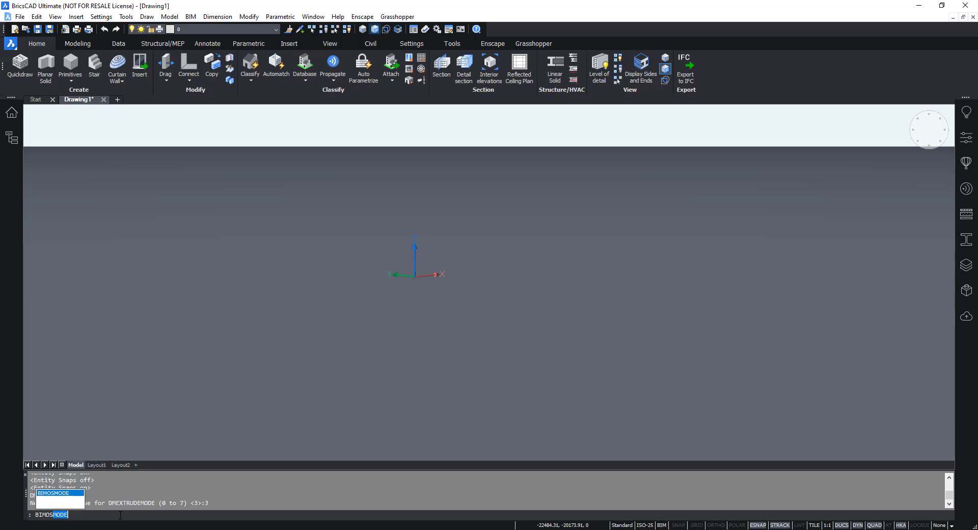
key("Return")
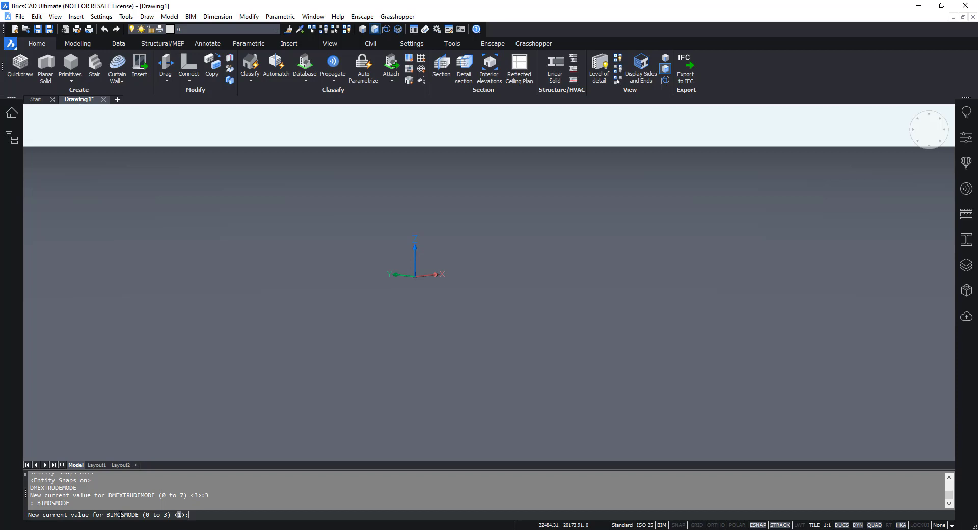
key("Return")
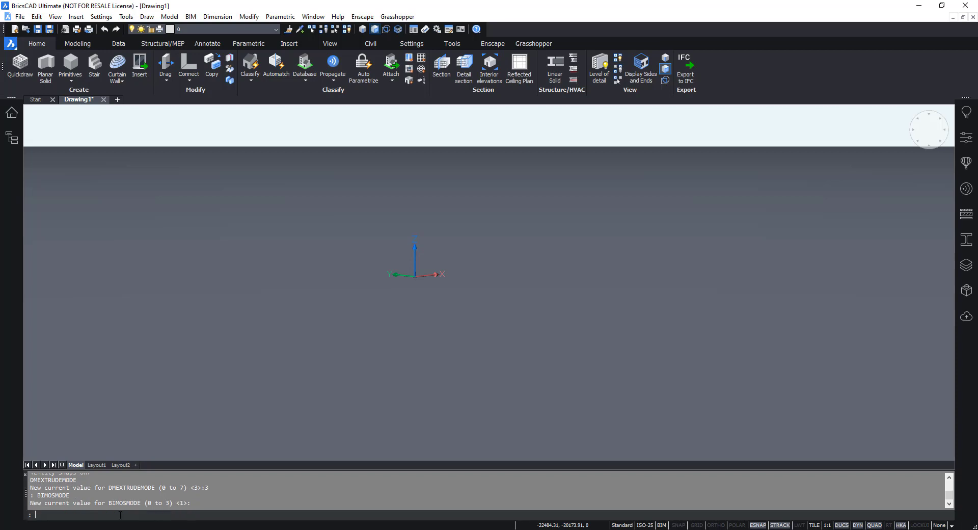
- Query the QUADDISPLAY system variable from the command line and keep its current value
type("QUADCOMMANDLAUNCH")
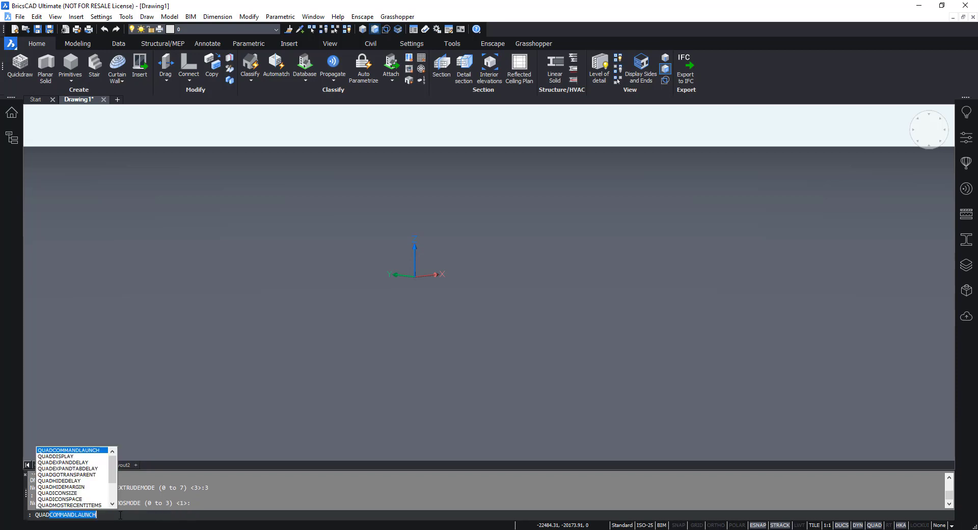
key("Down")
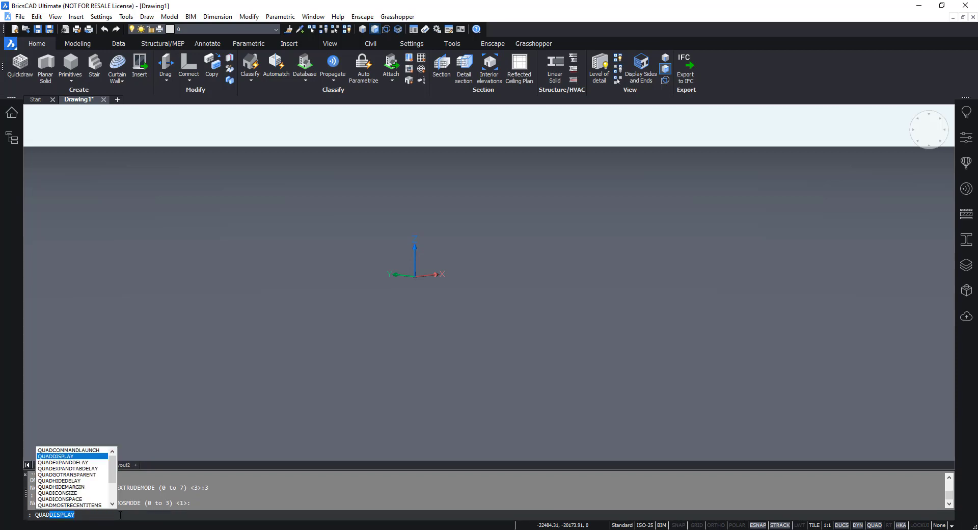
key("Return")
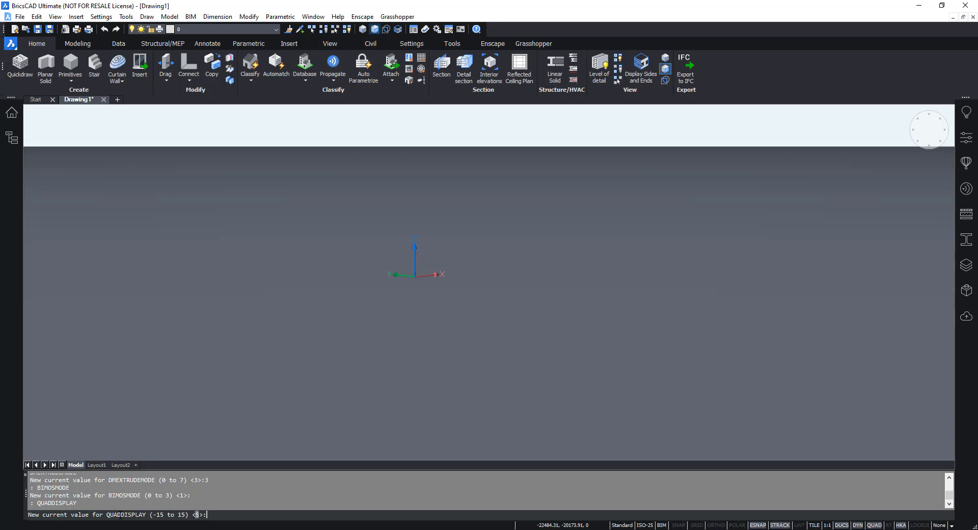
key("Return")
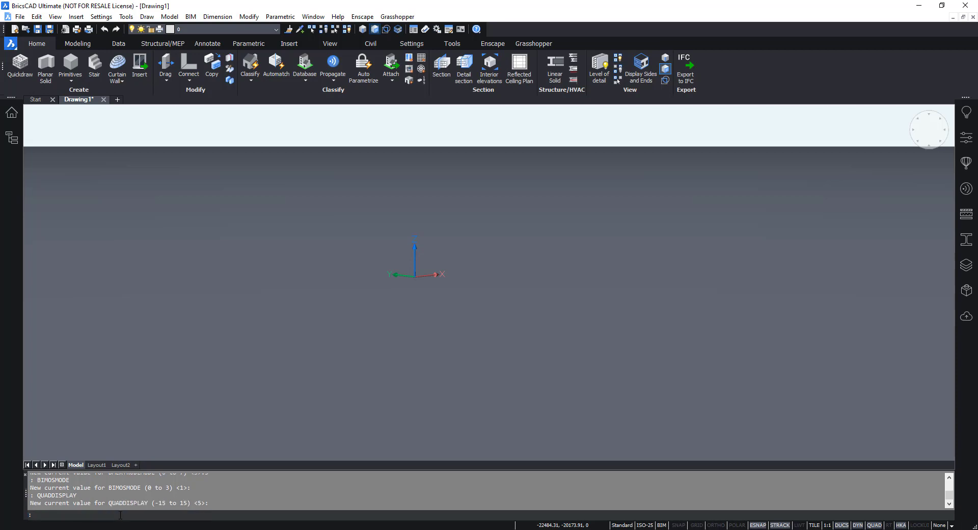
- Query the ANTIALIASSCREEN system variable from the command line and keep its current value
type("ANTIALIASRENDER")
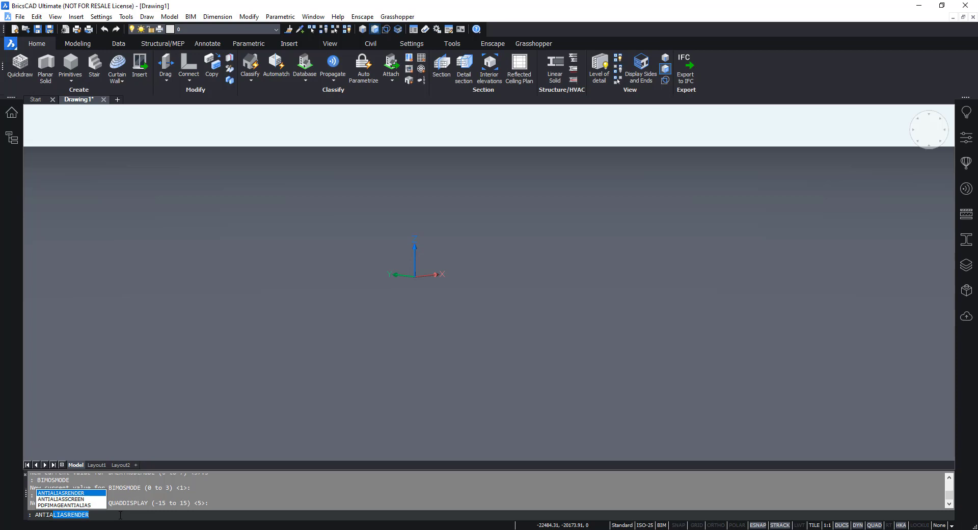
key("Down")
key("Return")
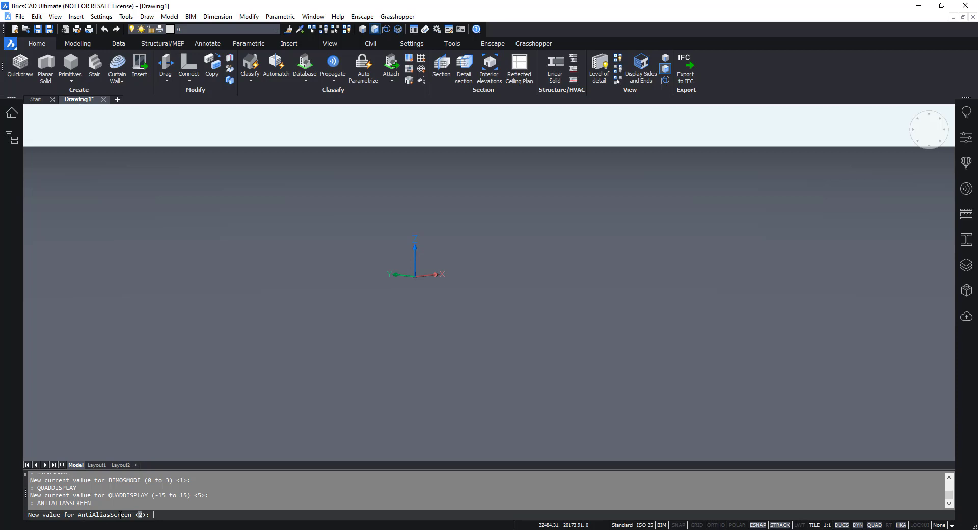
key("Return")
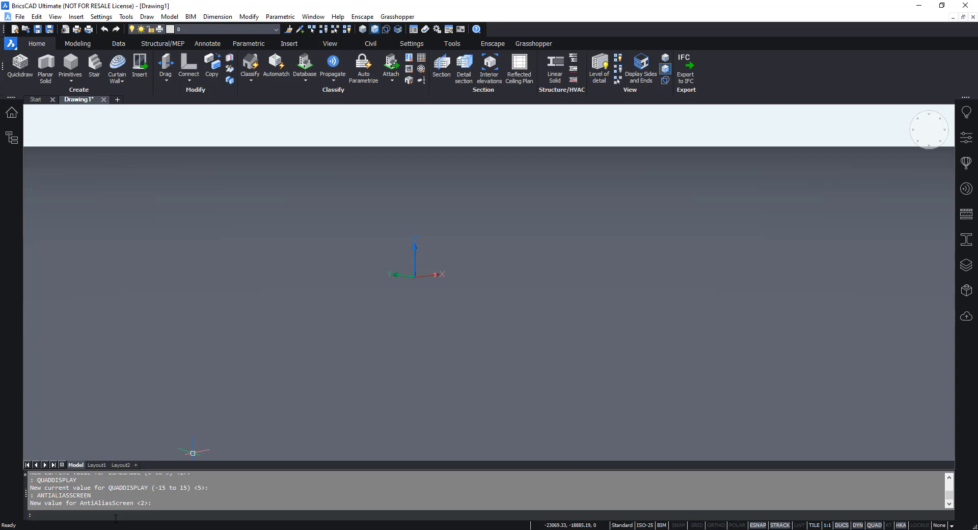
- Set the SELECTIONMODES system variable to 6 from the command line
type("SELECTIONMODES")
key("Return")
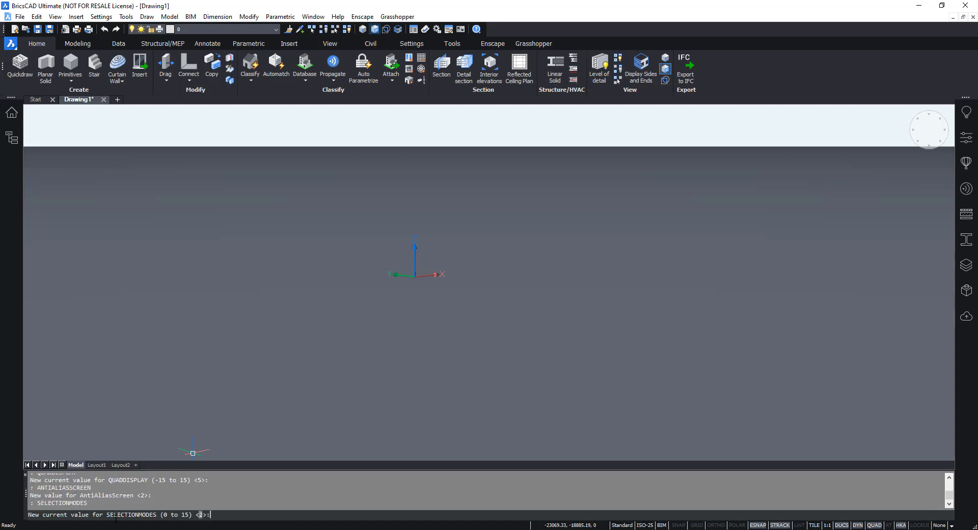
type("6")
key("Return")
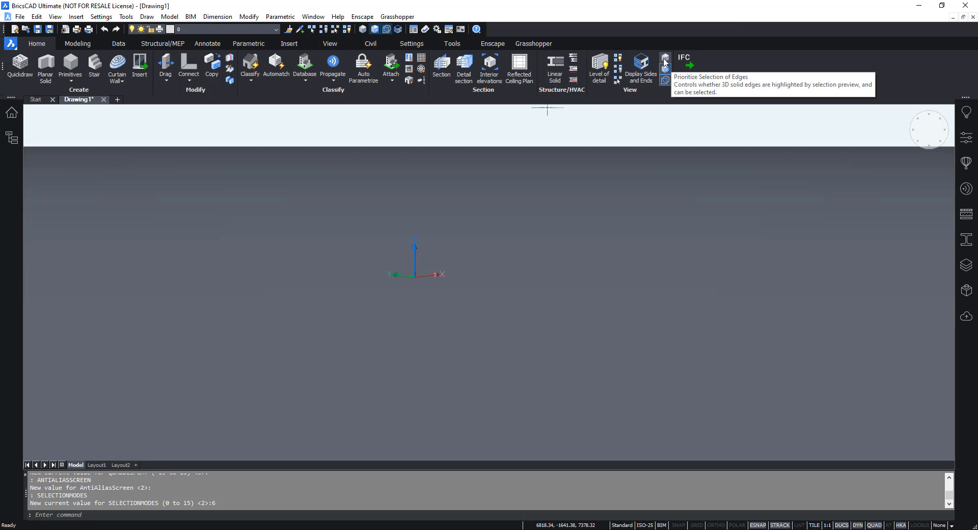
left_click(665, 69)
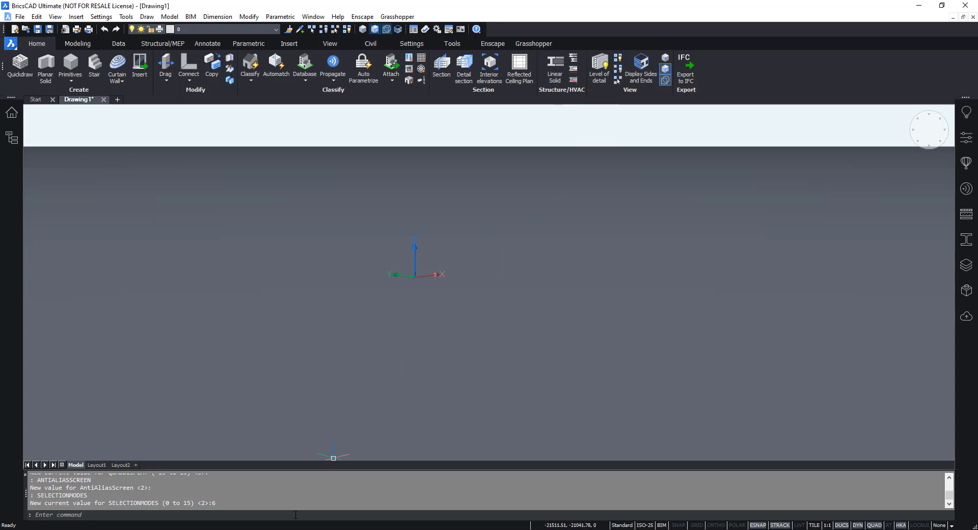
- Configure the bim structure tree with the option "Select entities when selected in tree" and accept the settings
left_click(12, 143)
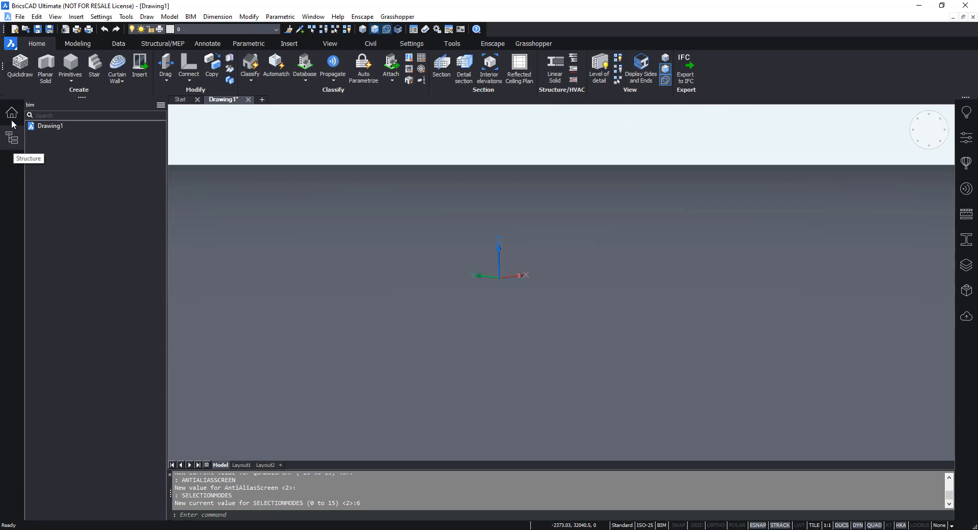
left_click(33, 106)
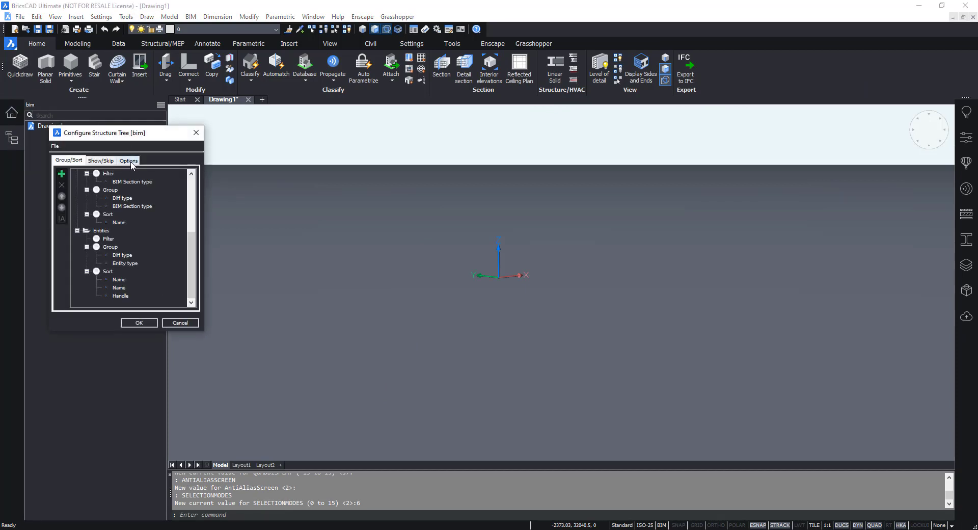
left_click(129, 161)
left_click(151, 179)
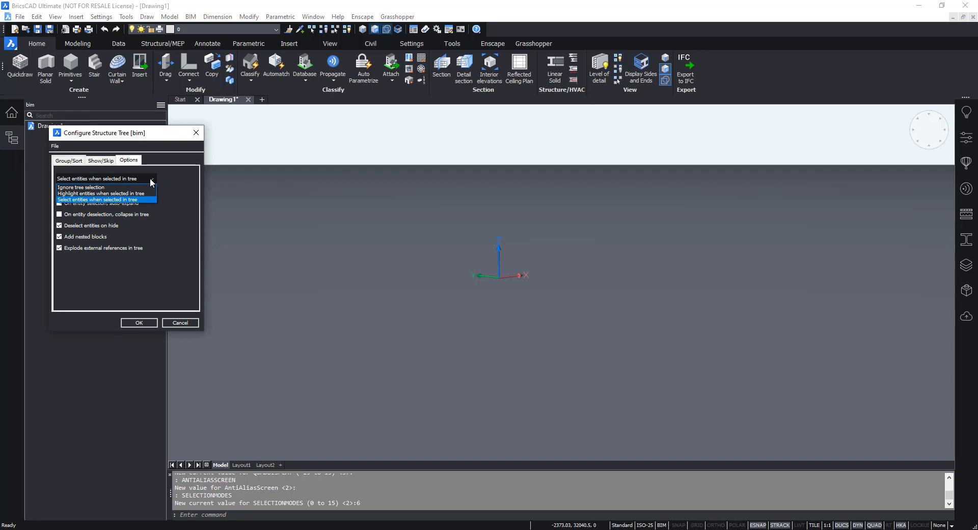
left_click(134, 200)
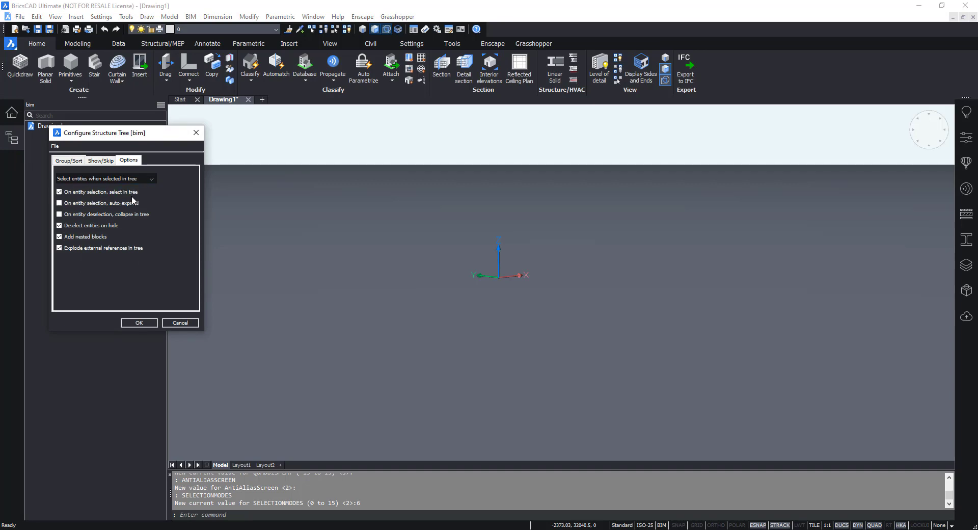
left_click(143, 323)
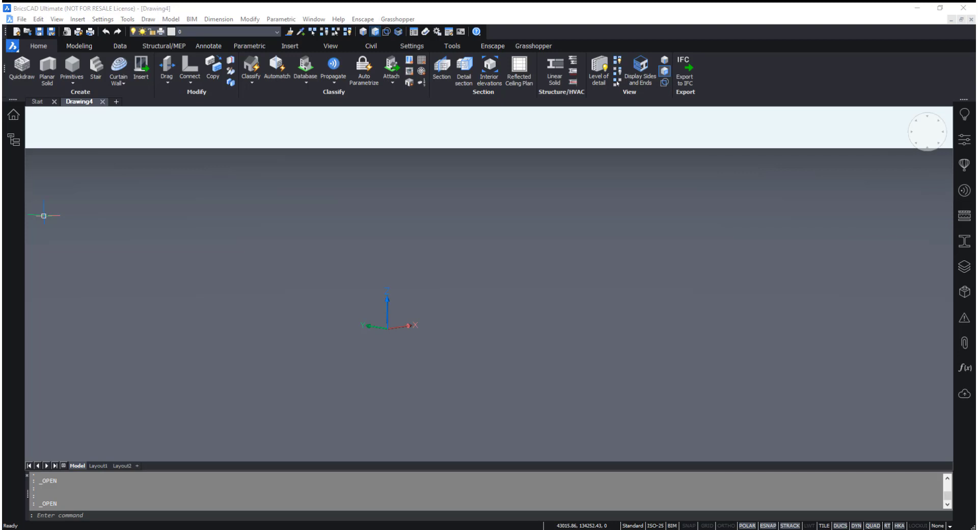
- Open the existing drawing Building_M1.dwg from the "Interface viewing and navigation" folder of the starter files
left_click(46, 102)
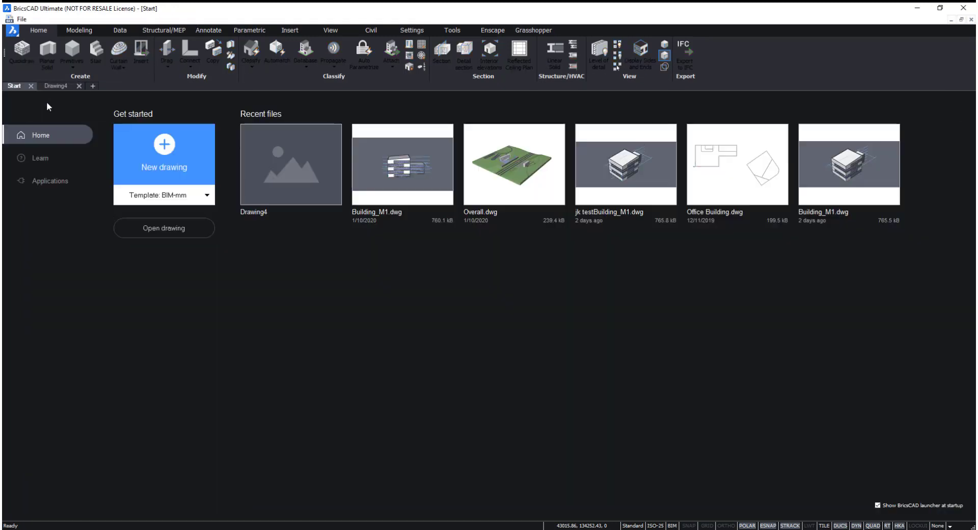
left_click(164, 227)
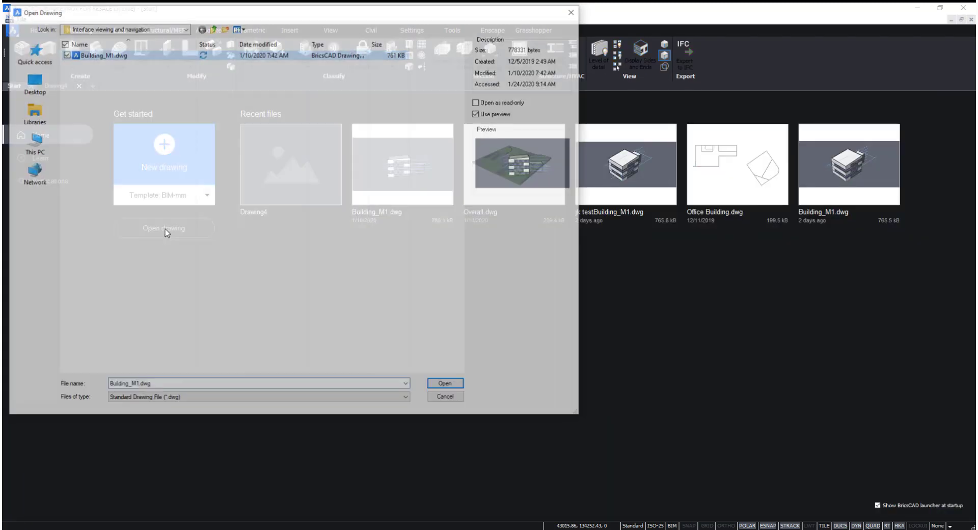
left_click(213, 28)
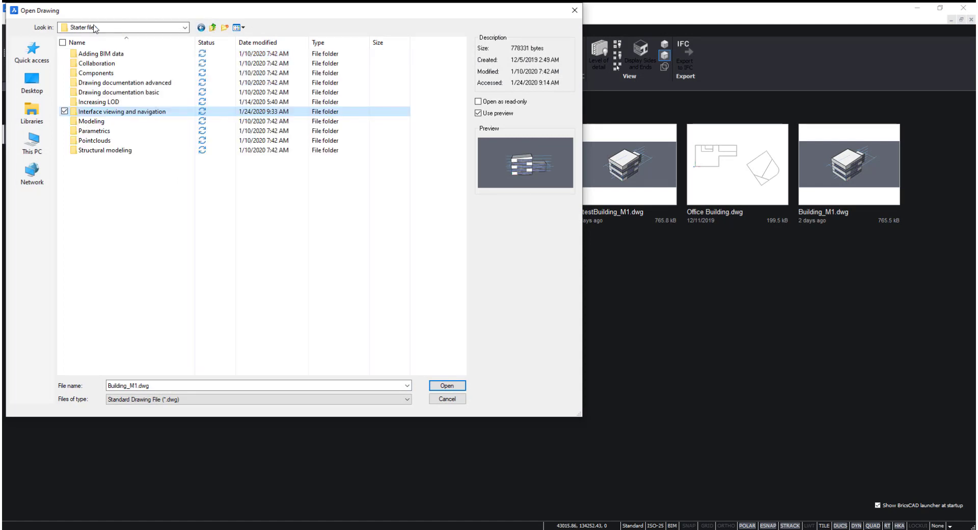
double_click(155, 117)
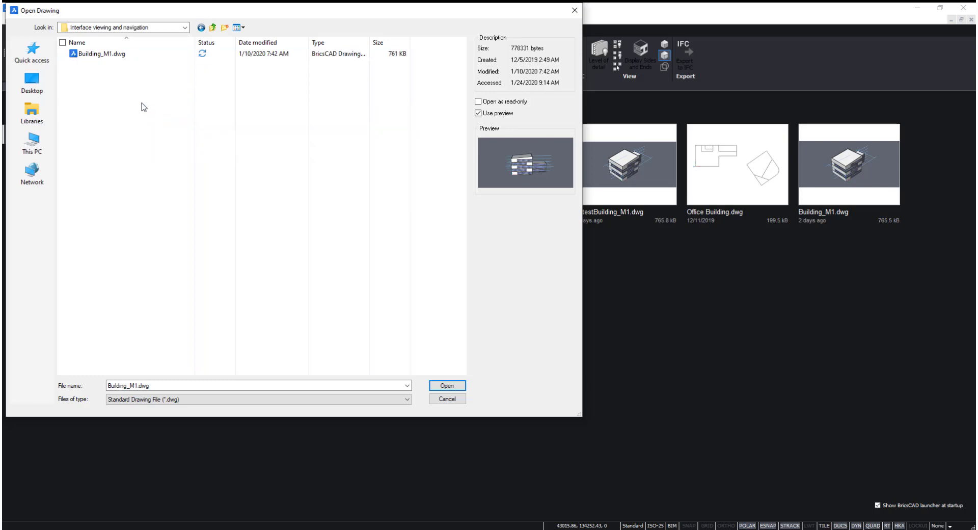
double_click(113, 54)
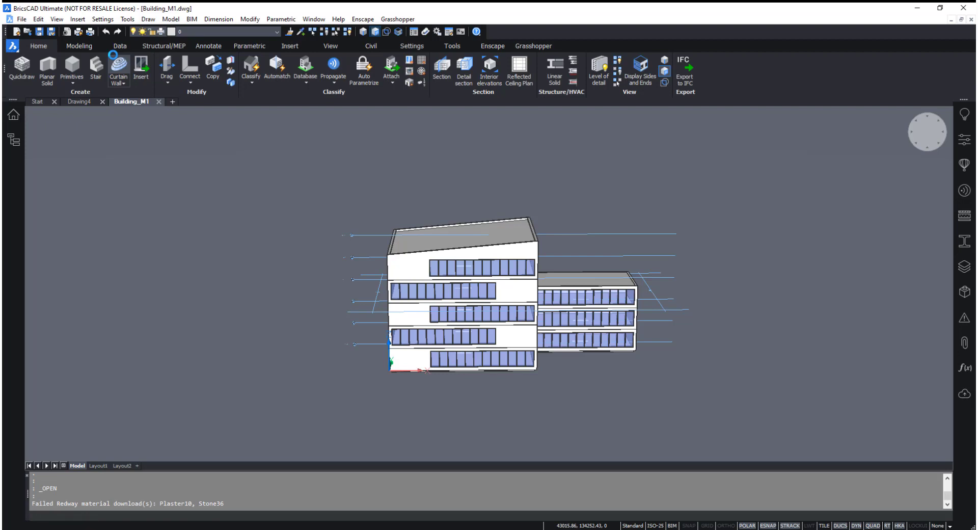
- Hide the three front windows of the lower building wing with Hide Entities from the Quad
middle_click_drag(570, 322, 534, 363, "shift")
scroll(576, 363, "up", 3)
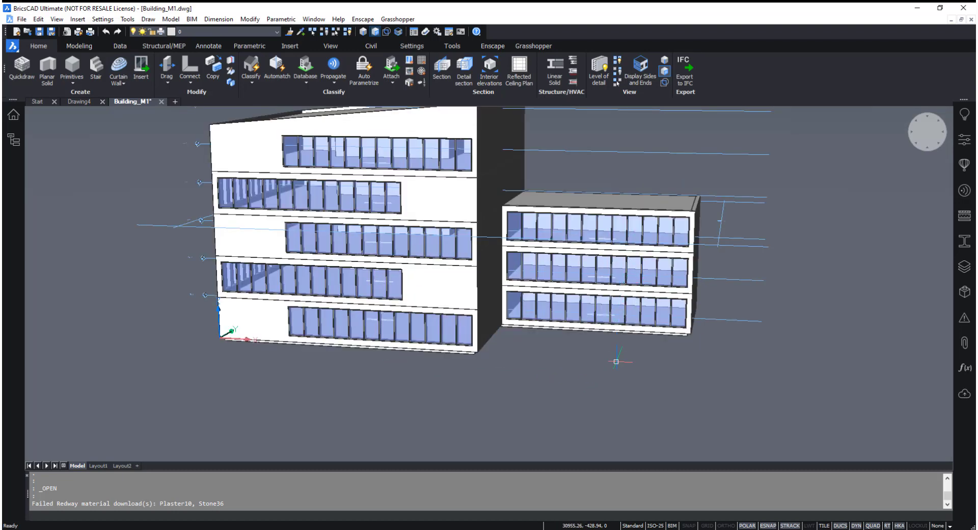
left_click(567, 231)
left_click(558, 265)
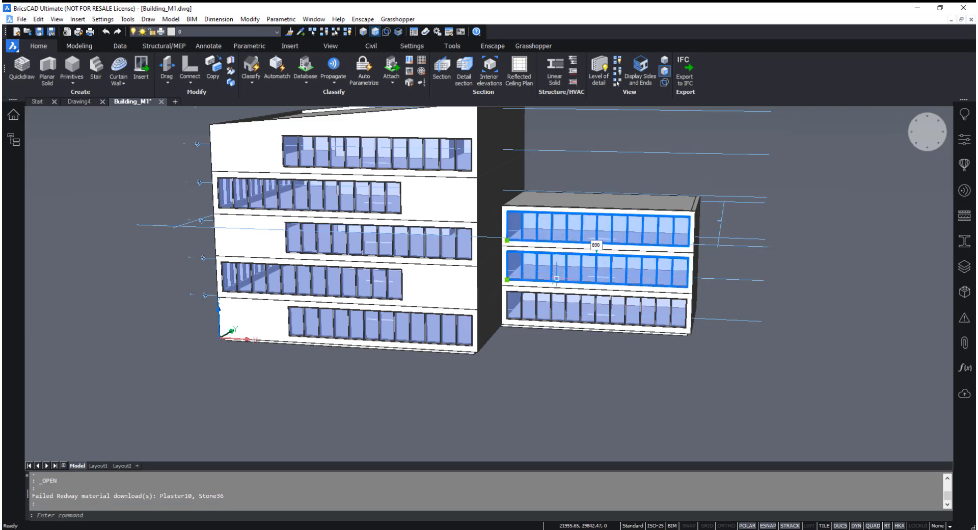
left_click(552, 306)
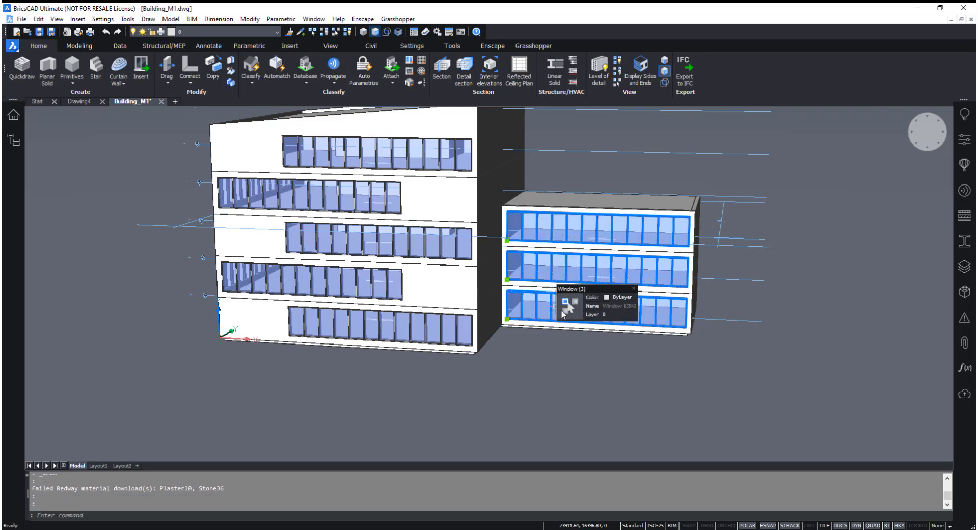
mouse_move(567, 308)
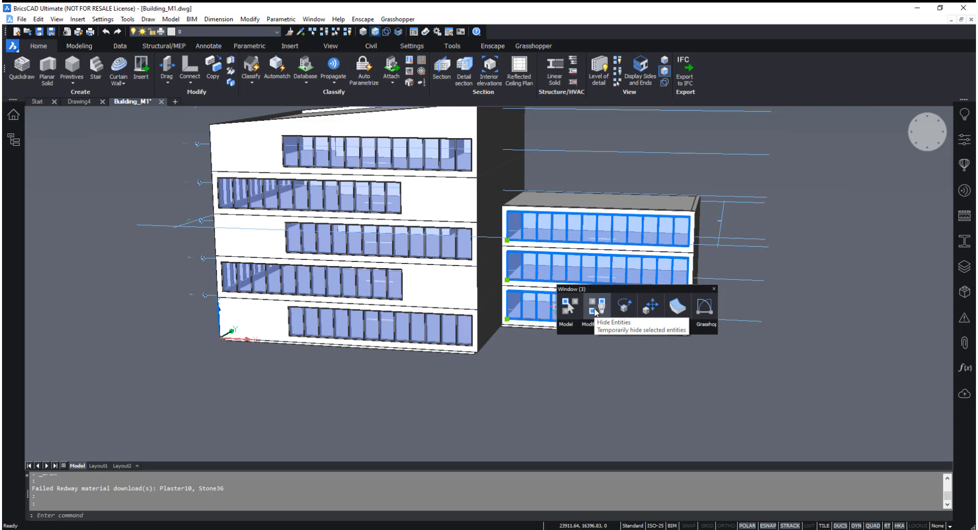
mouse_move(613, 327)
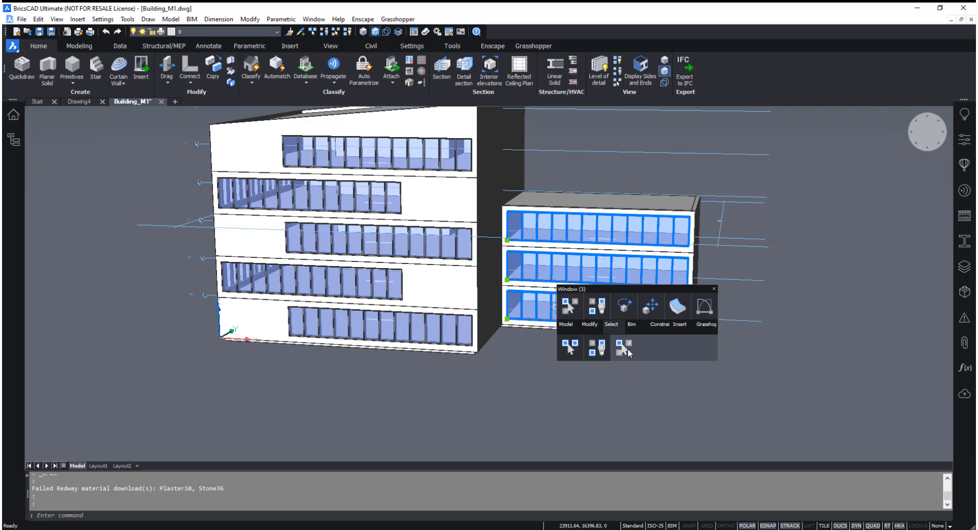
left_click(599, 349)
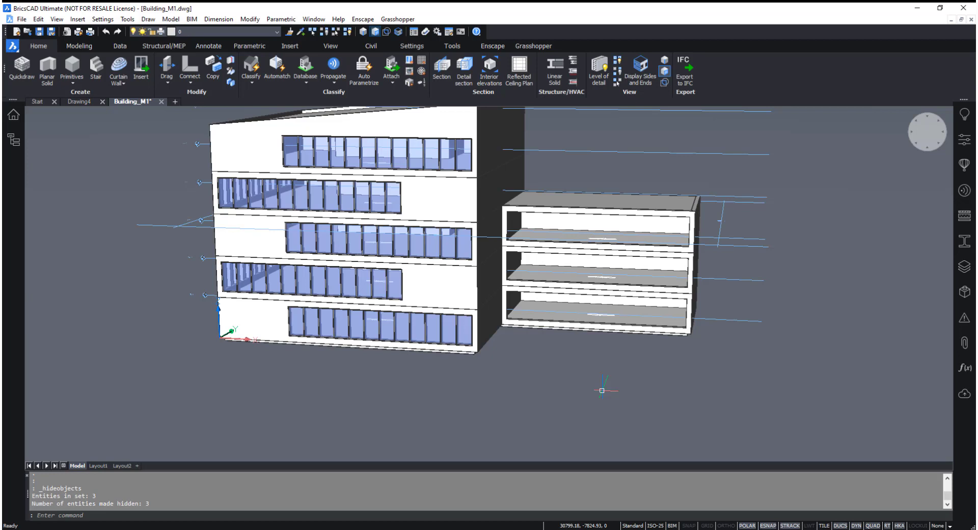
- Isolate the five front windows of the taller building volume with Isolate Entities from the Quad
left_click(358, 321)
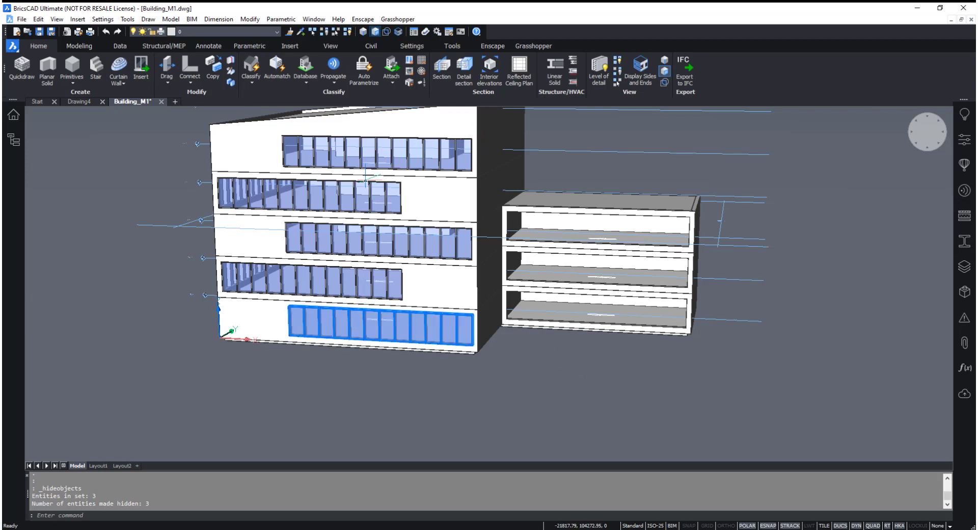
left_click(332, 171)
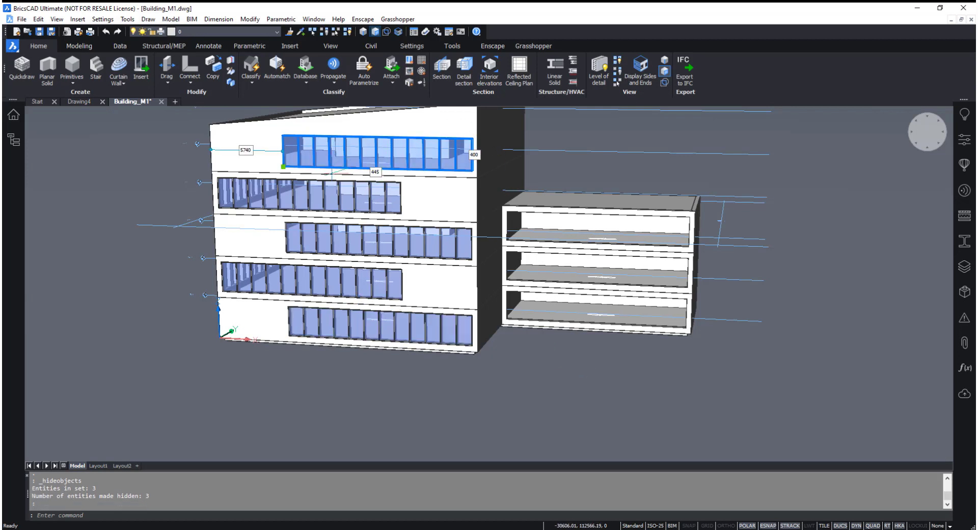
left_click(311, 196)
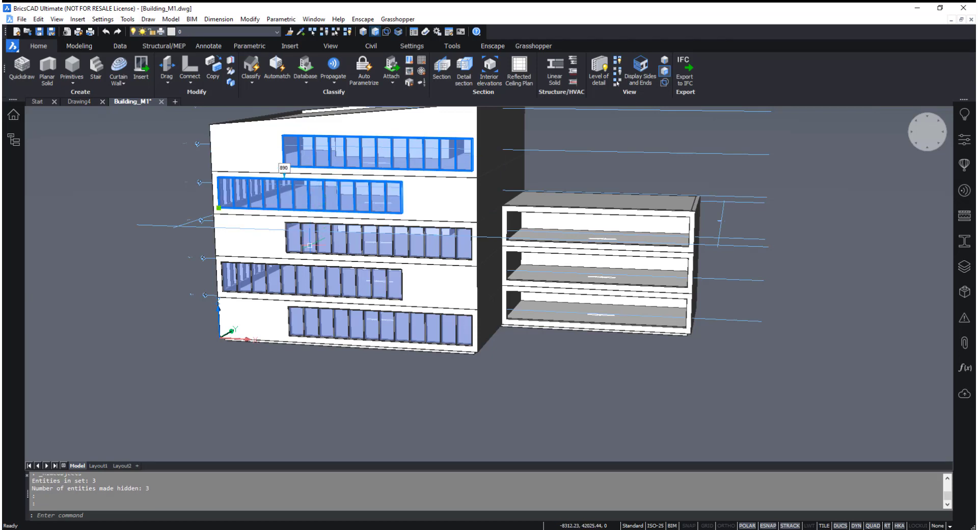
left_click(309, 245)
left_click(298, 280)
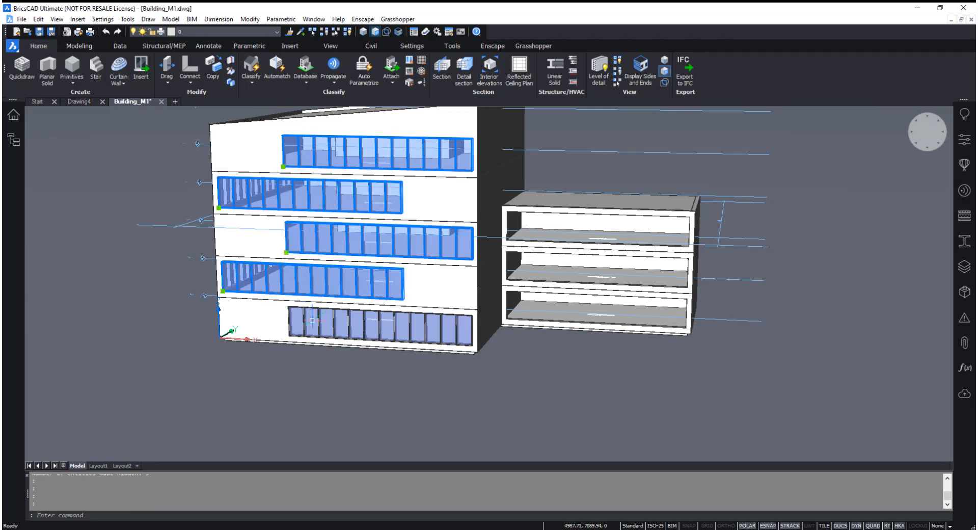
left_click(312, 320)
mouse_move(334, 352)
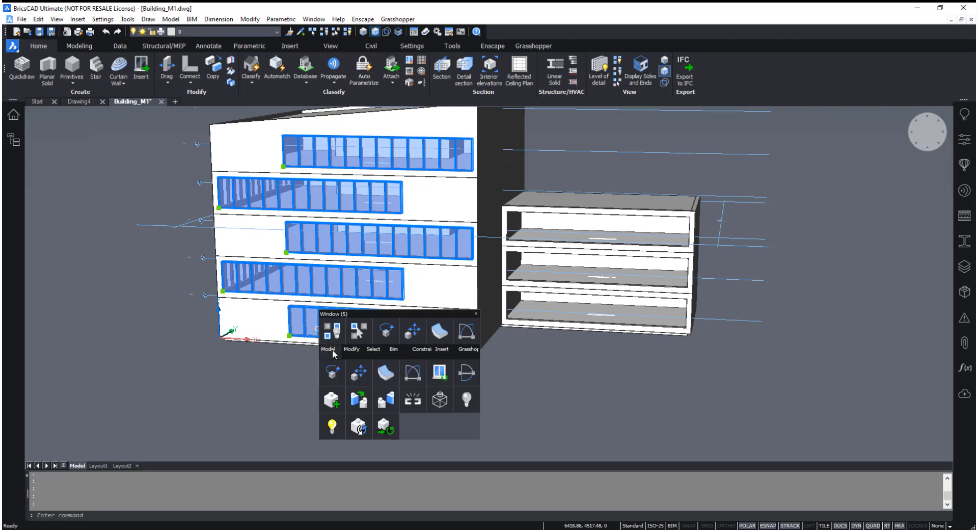
mouse_move(374, 352)
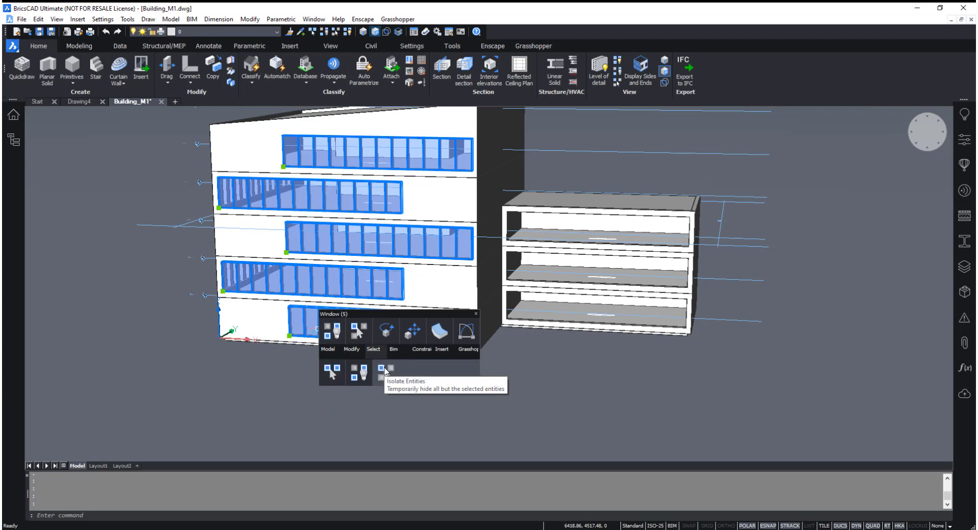
left_click(385, 370)
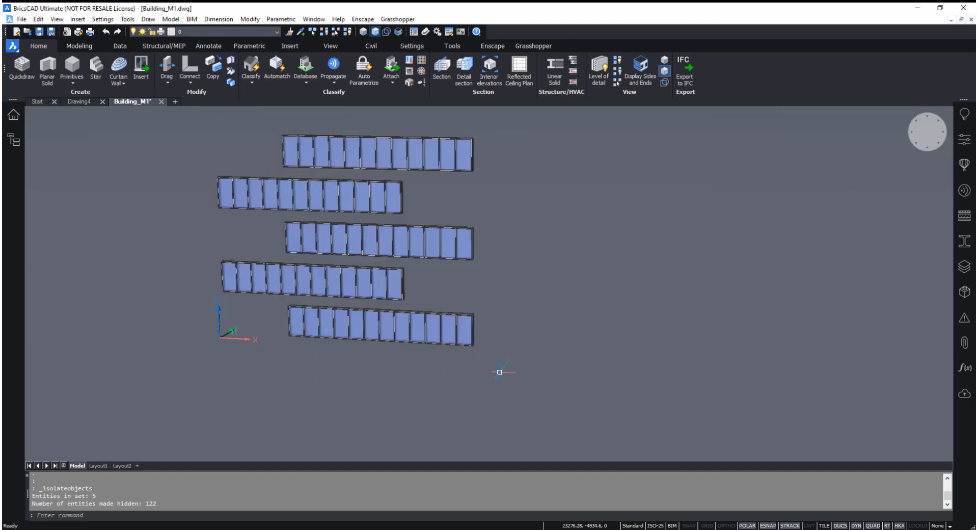
- End the isolation and show all hidden entities of the building again
middle_click_drag(558, 380, 527, 382, "shift")
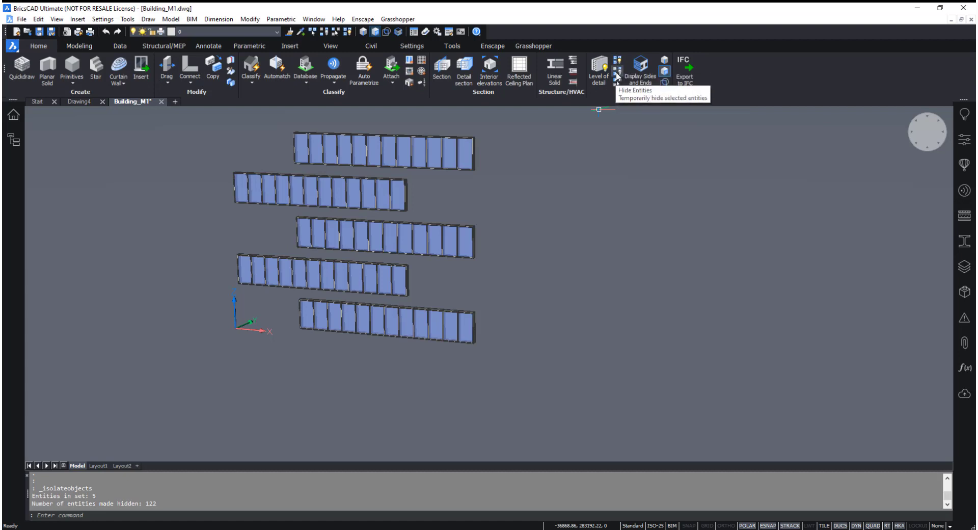
left_click(617, 62)
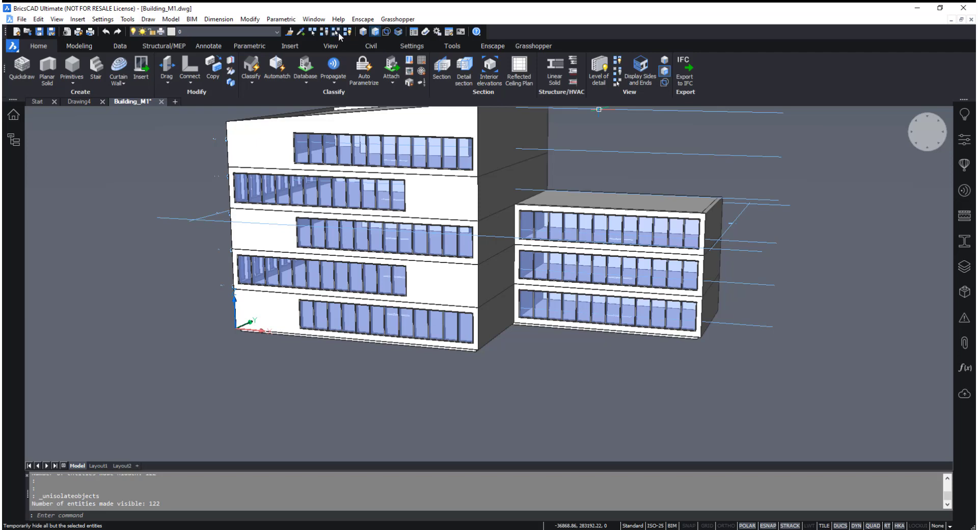
- Hide all walls of the building through the Wall group under Building Elements in the structure tree
left_click(17, 147)
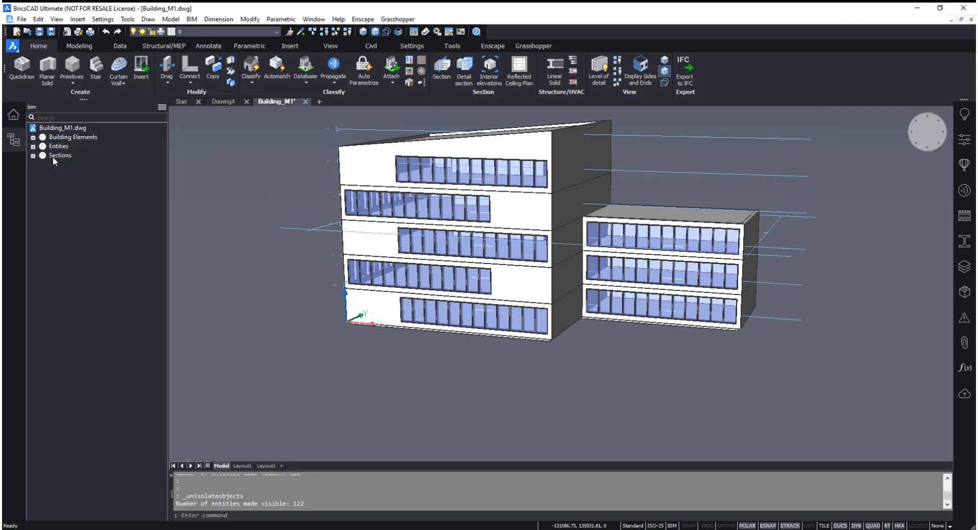
left_click(34, 137)
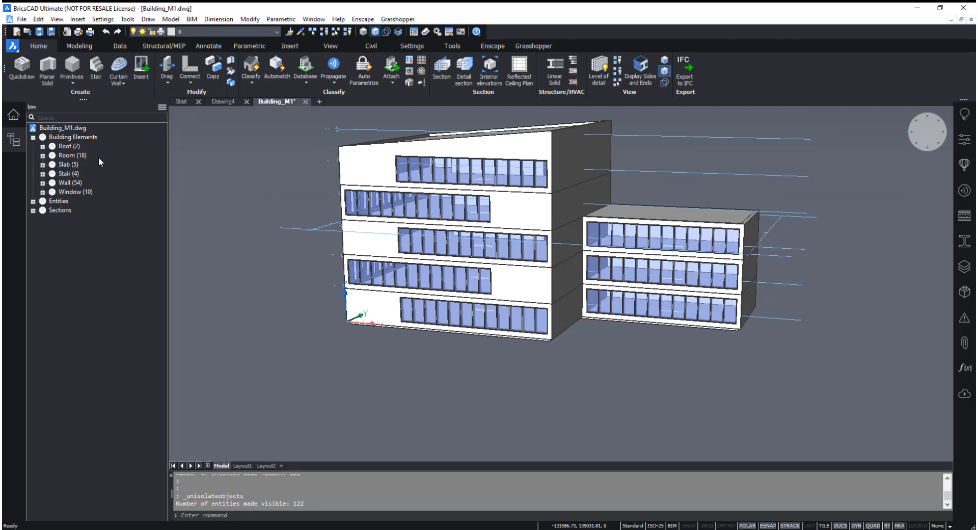
left_click(69, 183)
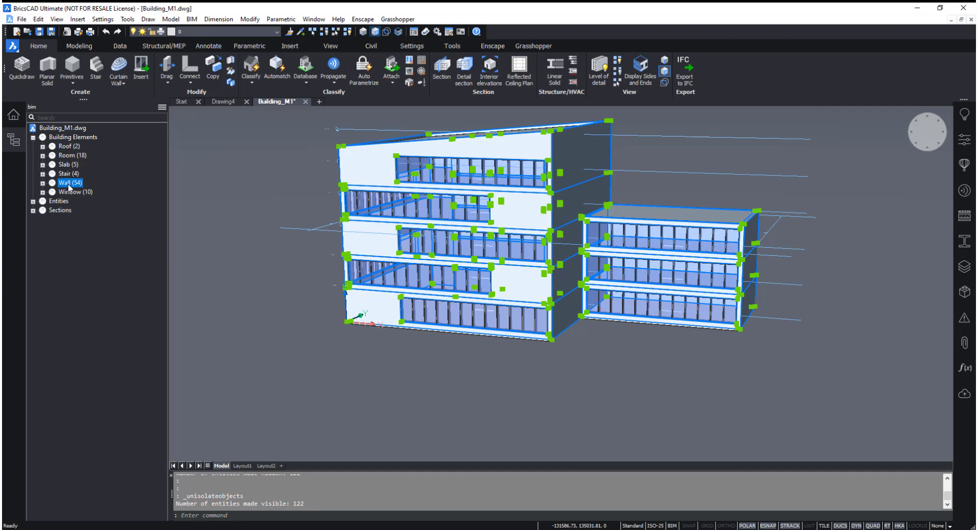
right_click(68, 184)
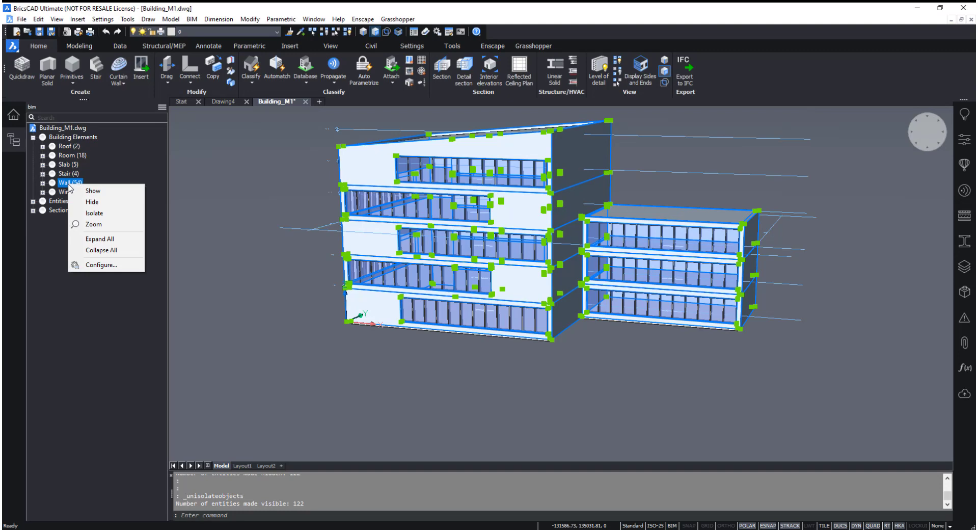
left_click(92, 202)
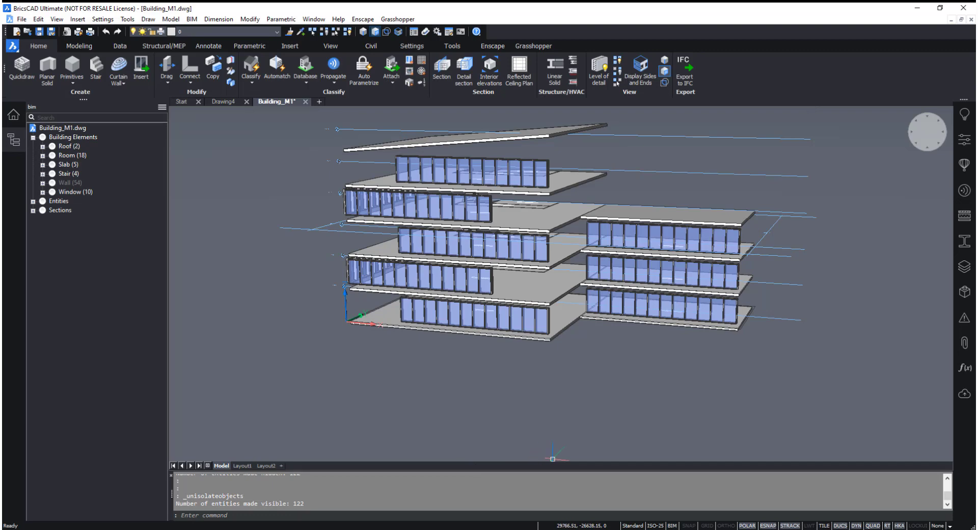
mouse_move(579, 433)
middle_mouse_down("shift")
mouse_move(428, 439)
mouse_move(563, 440)
middle_mouse_up("shift")
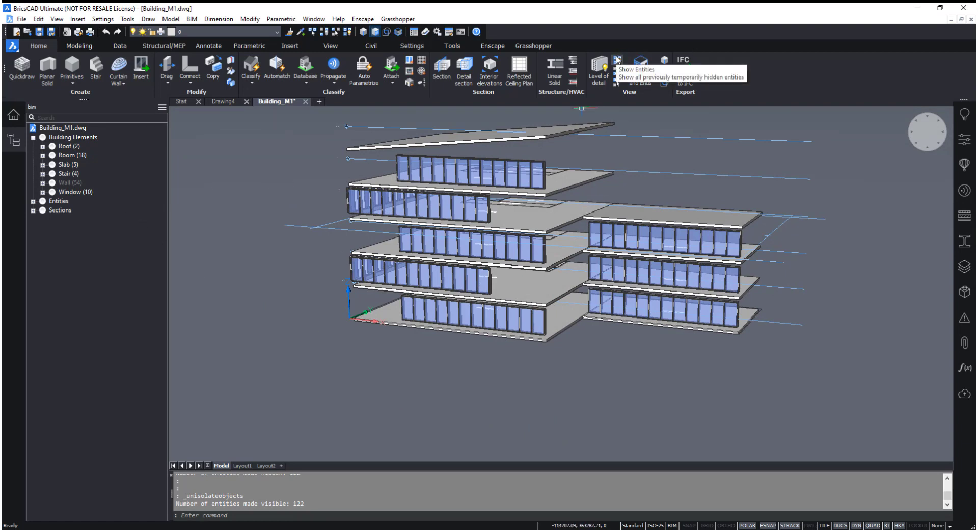
- Show the hidden Wall group again from the structure tree
right_click(62, 181)
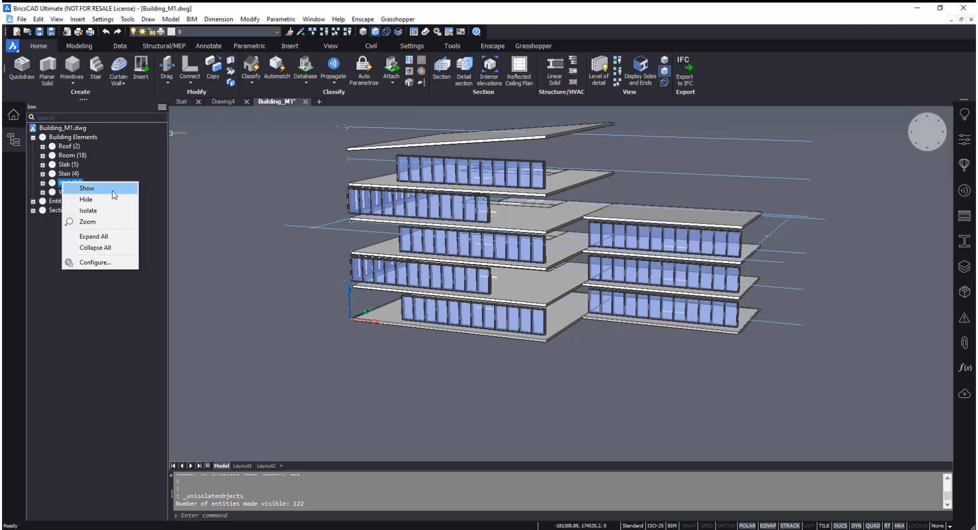
left_click(113, 193)
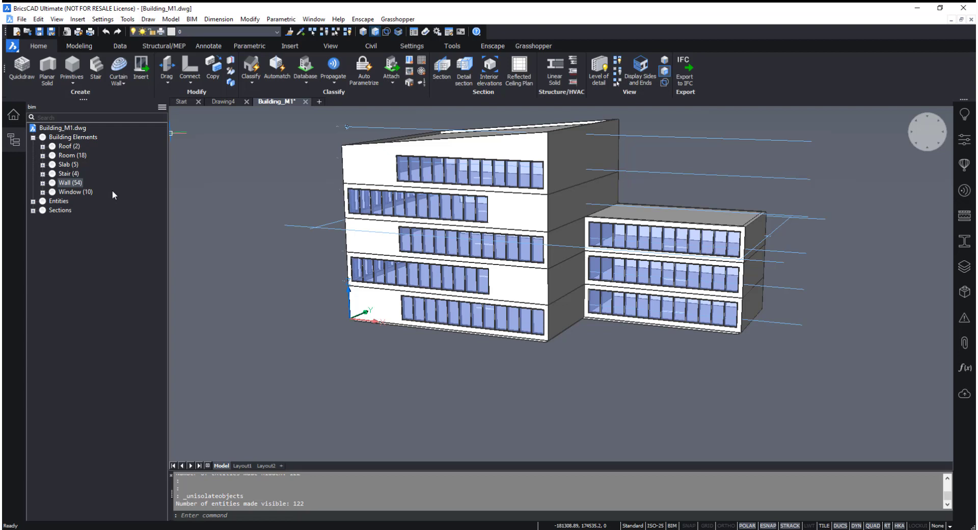
- Inspect the tree selection behaviour choices in the structure tree configuration, keeping "Select entities when selected in tree"
left_click(34, 107)
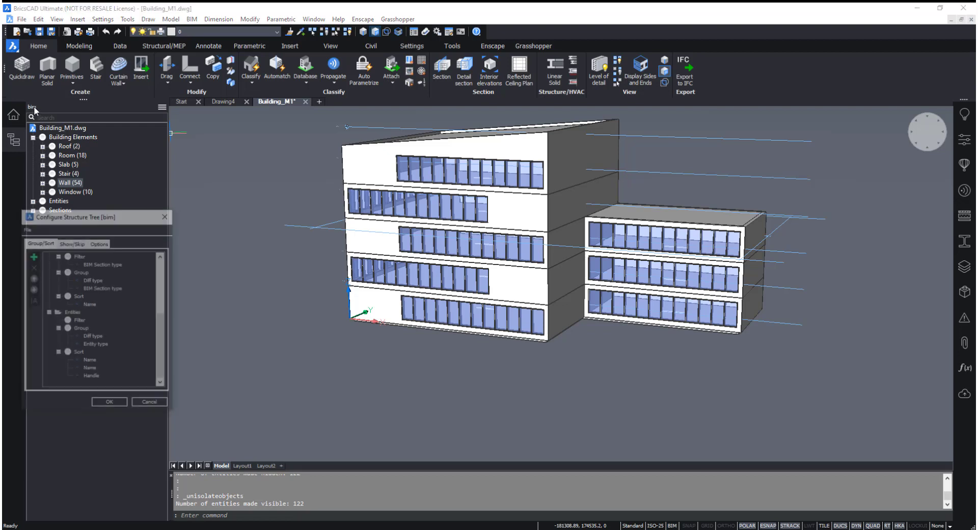
left_click(105, 244)
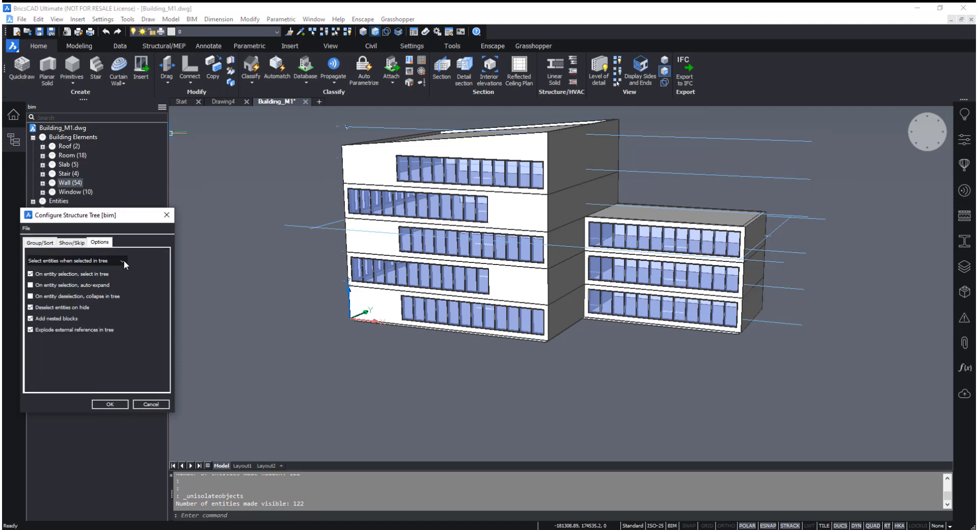
left_click(123, 261)
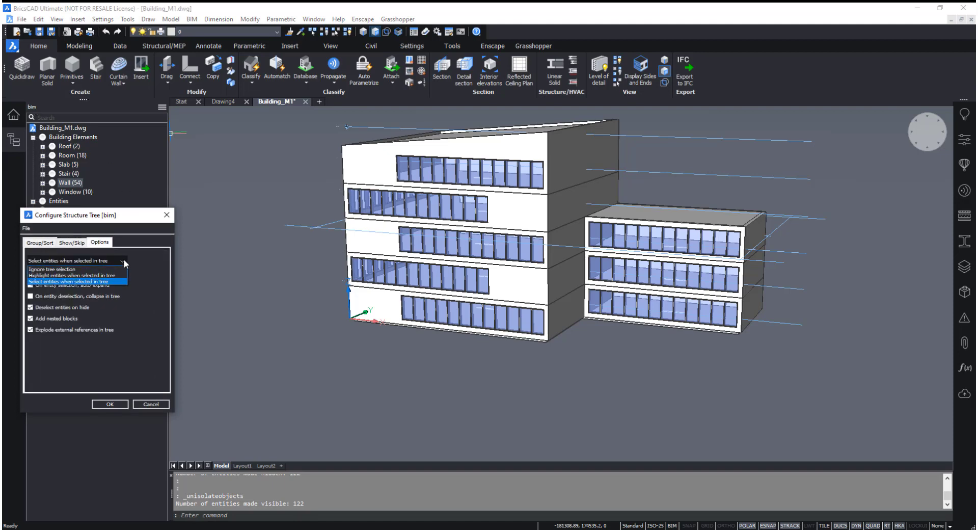
left_click(124, 260)
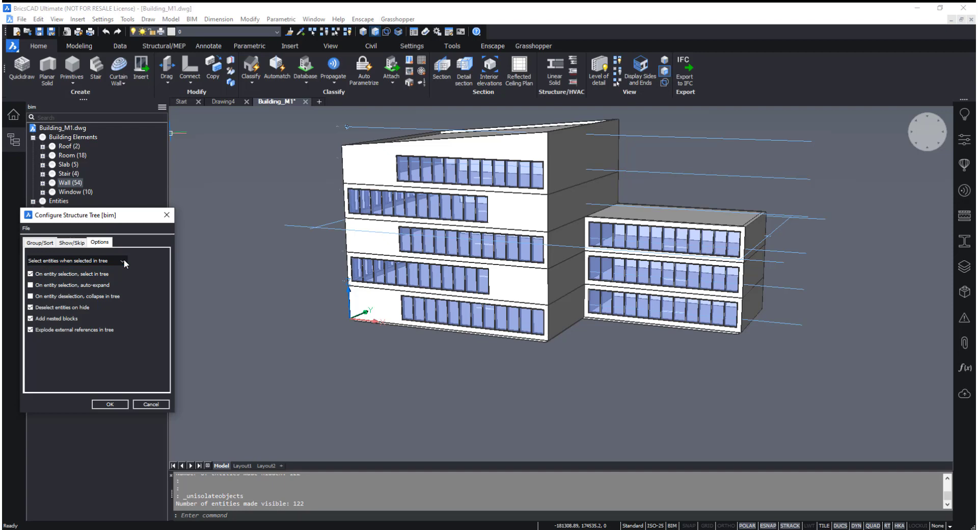
left_click(105, 404)
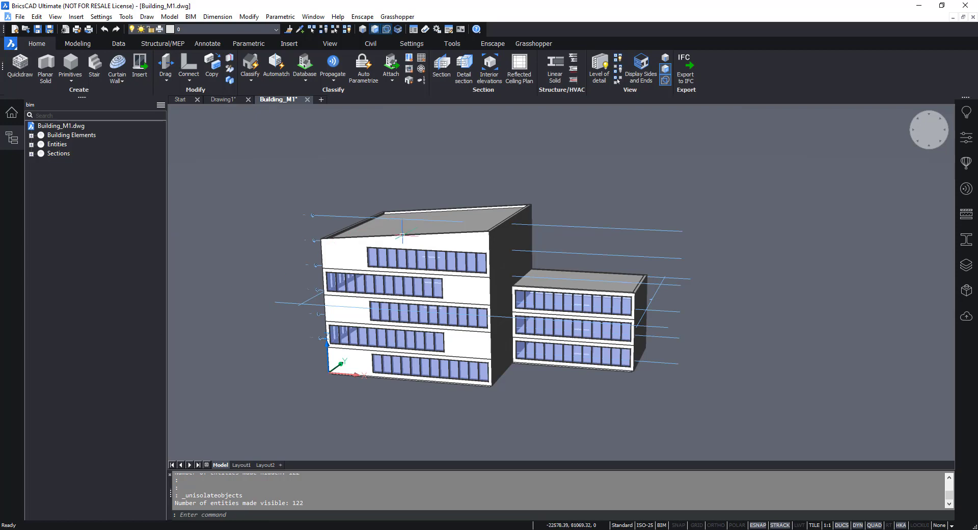
- Zoom, pan and orbit around the building to examine its front facades and roofs
scroll(501, 347, "down", 3)
scroll(501, 347, "up", 4)
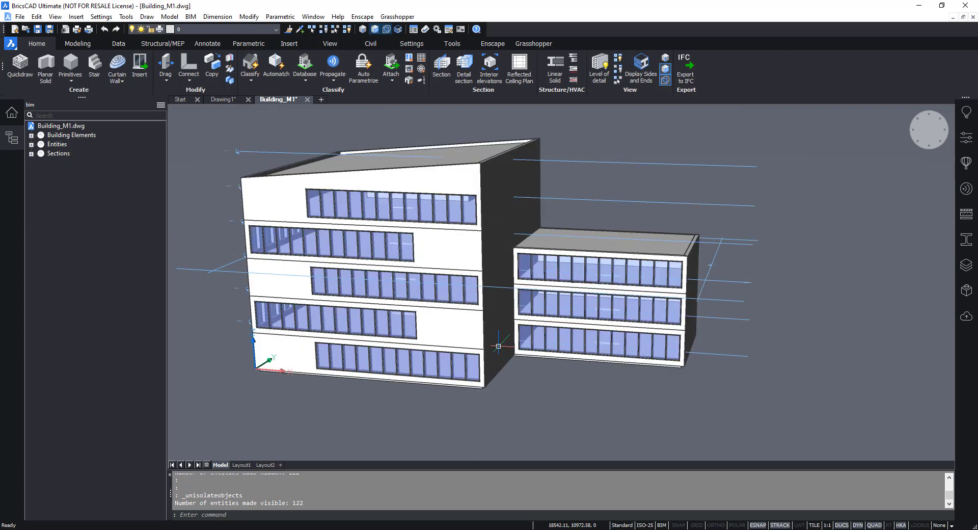
scroll(499, 346, "down", 7)
scroll(496, 346, "up", 7)
scroll(496, 346, "up", 2)
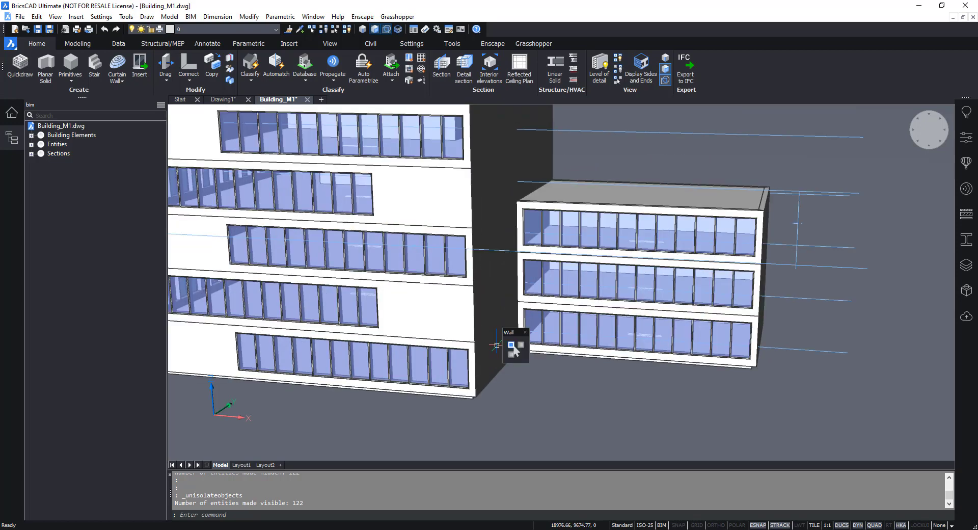
scroll(497, 346, "down", 7)
scroll(497, 346, "up", 5)
scroll(497, 346, "up", 2)
scroll(497, 346, "down", 5)
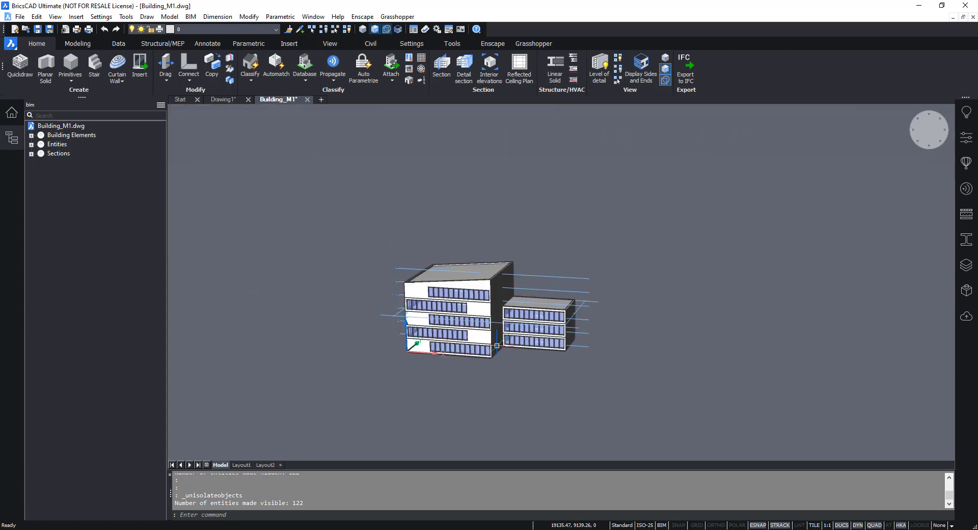
scroll(496, 345, "up", 3)
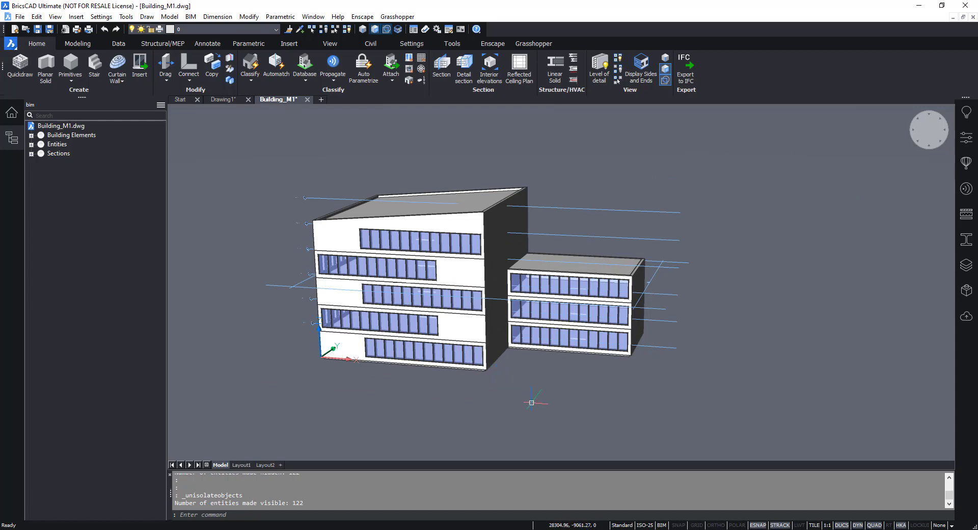
mouse_move(550, 393)
middle_mouse_down()
mouse_move(359, 387)
mouse_move(699, 421)
mouse_move(408, 398)
mouse_move(601, 387)
mouse_move(472, 414)
mouse_move(547, 380)
middle_mouse_up()
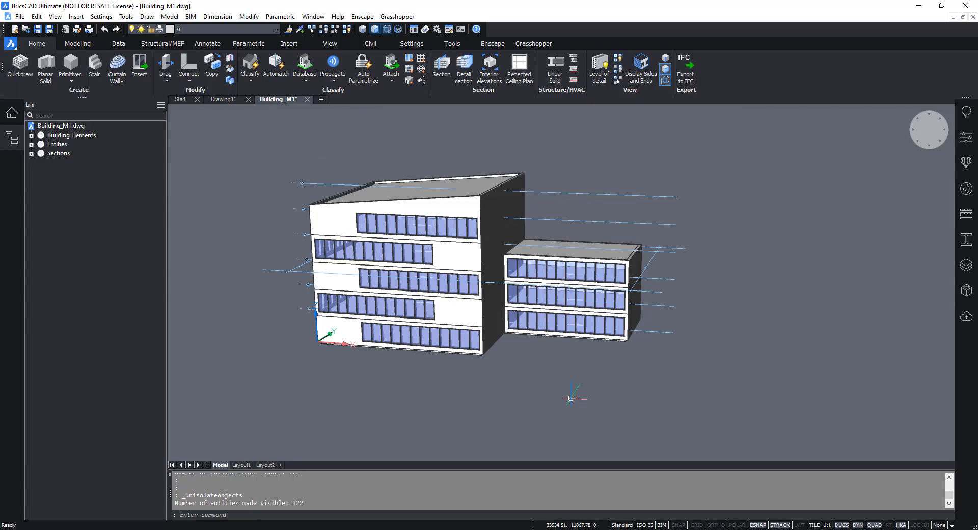
middle_click_drag(572, 367, 649, 372, "shift")
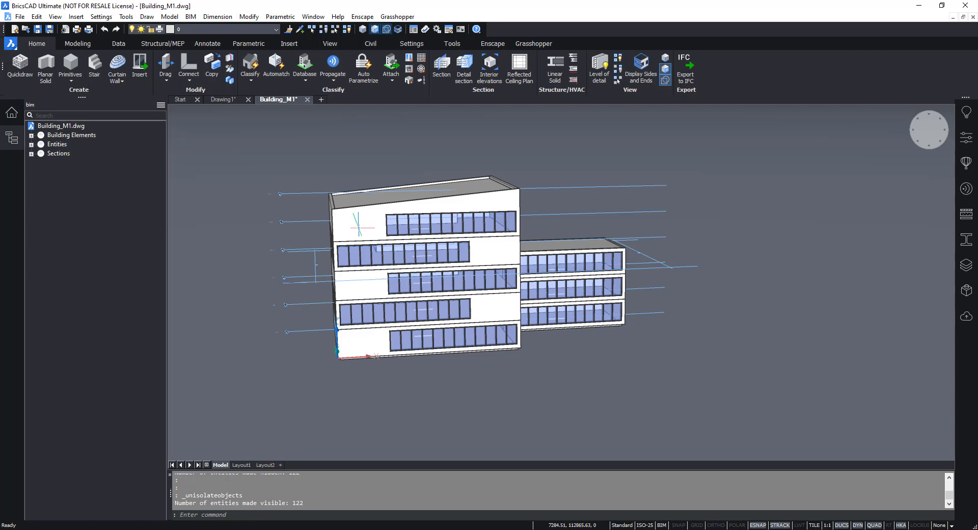
- View the building from the top front corners, from the right and left sides, and from straight above using preset view directions
left_click(331, 44)
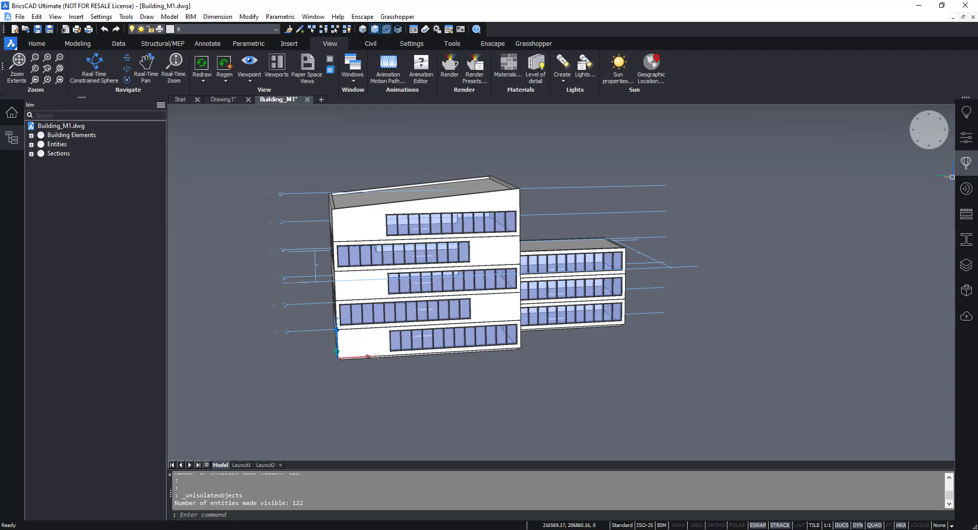
mouse_move(936, 110)
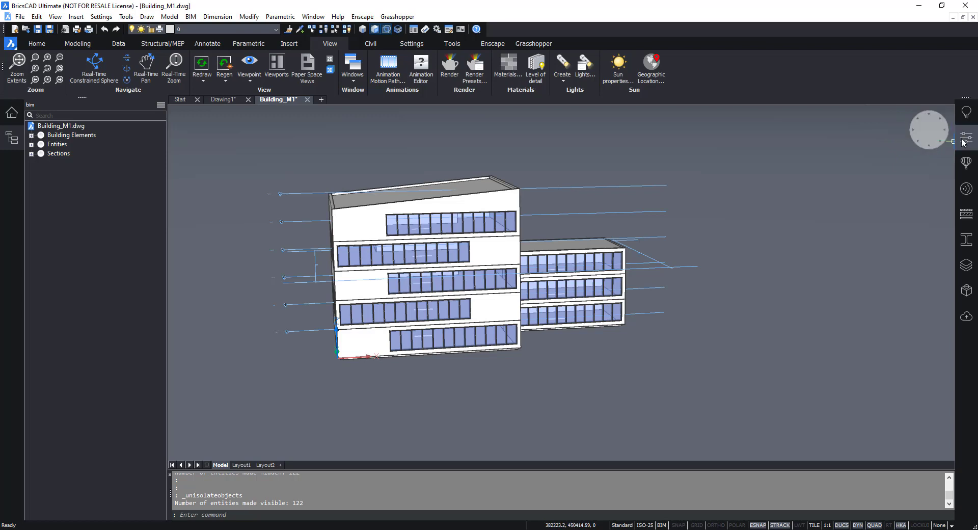
mouse_move(949, 129)
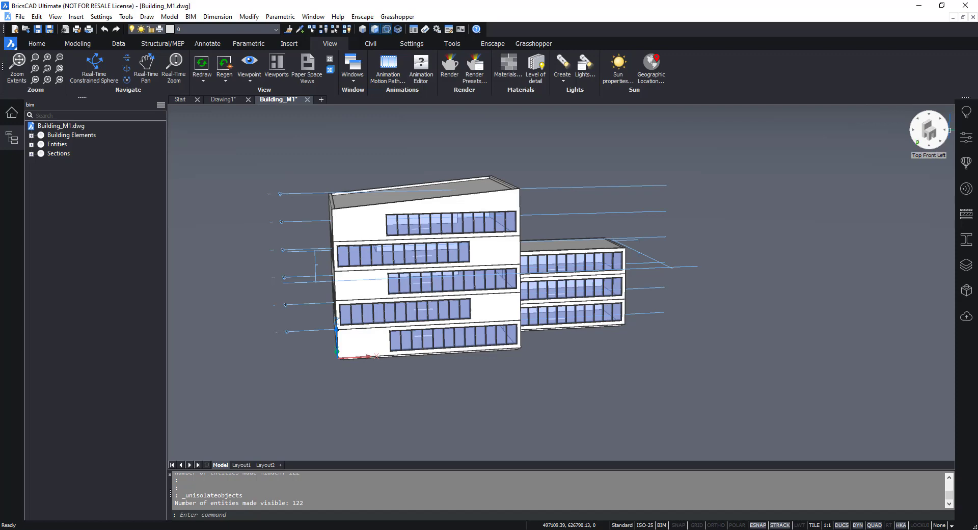
left_click(917, 120)
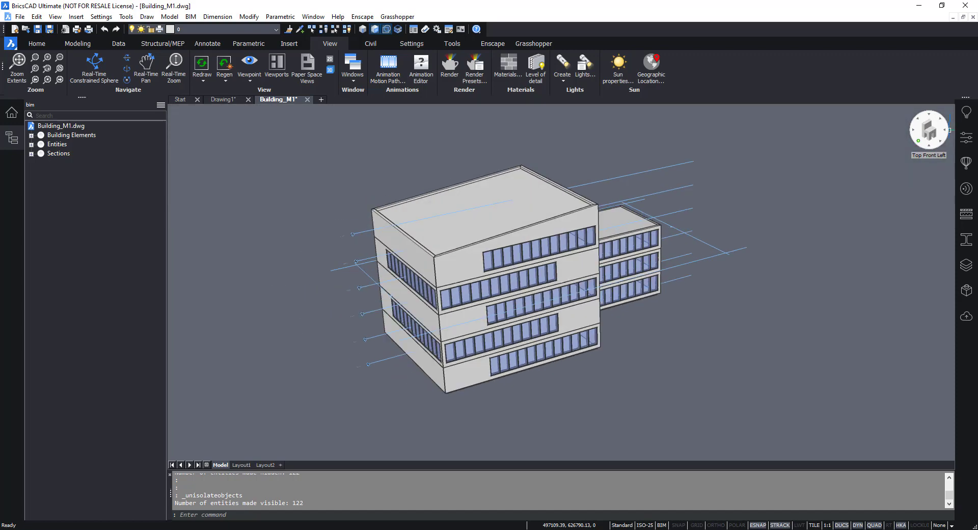
left_click(941, 142)
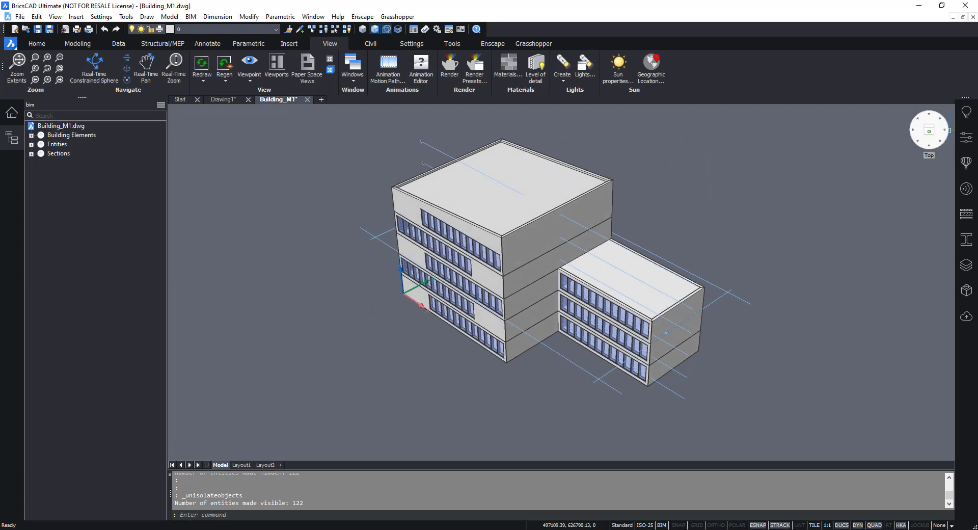
left_click(930, 144)
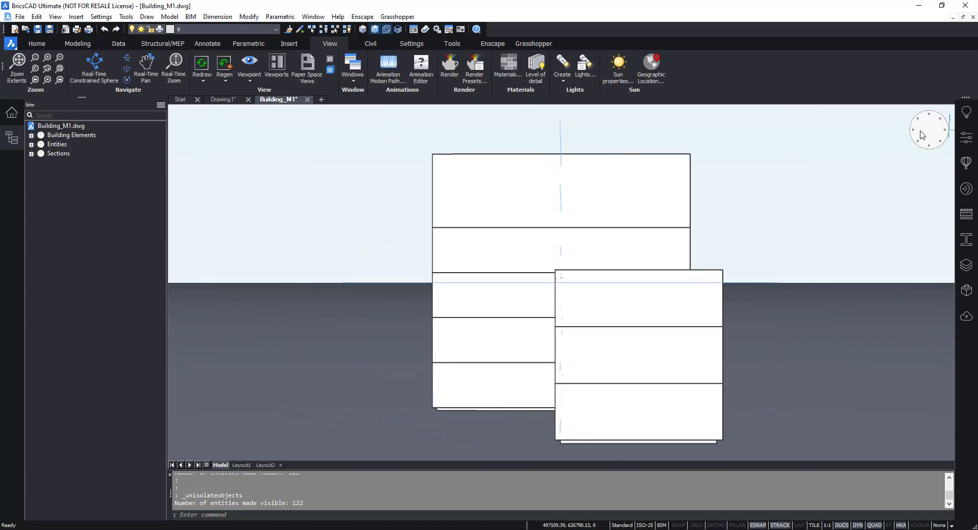
left_click(914, 130)
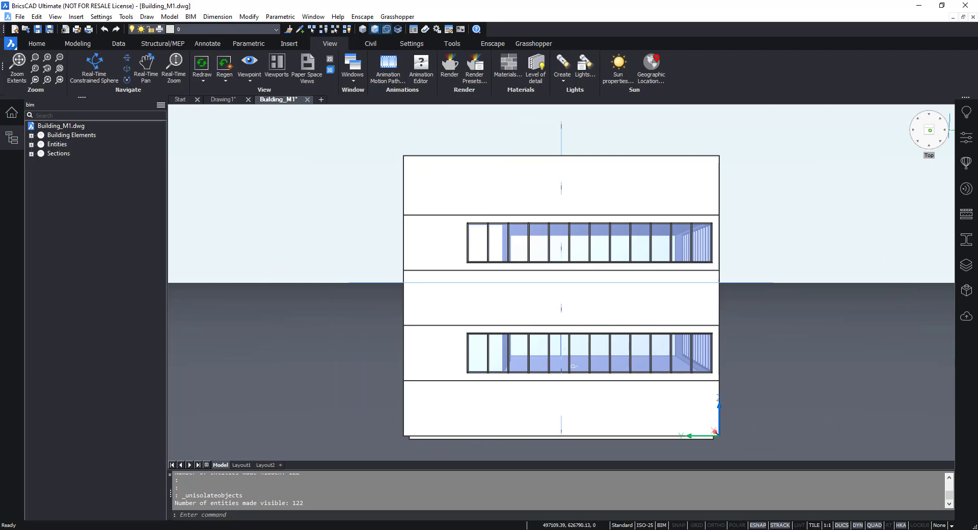
left_click(930, 130)
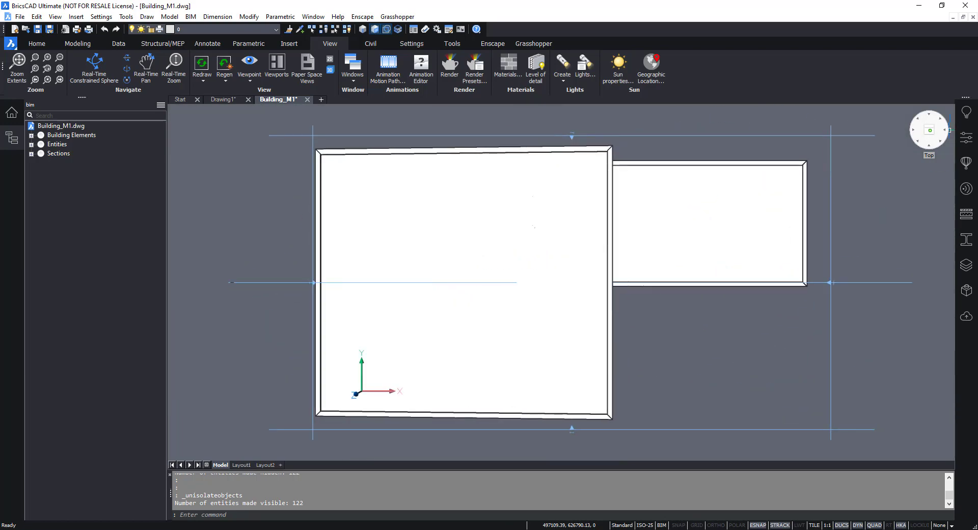
- Examine the building from preset corner directions above and below, returning to the top front left view
left_click(920, 142)
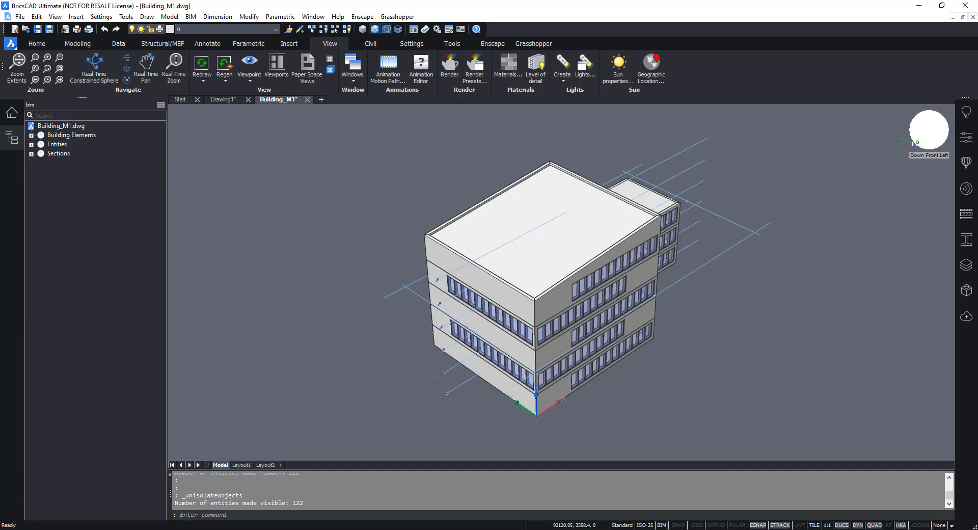
left_click(919, 142)
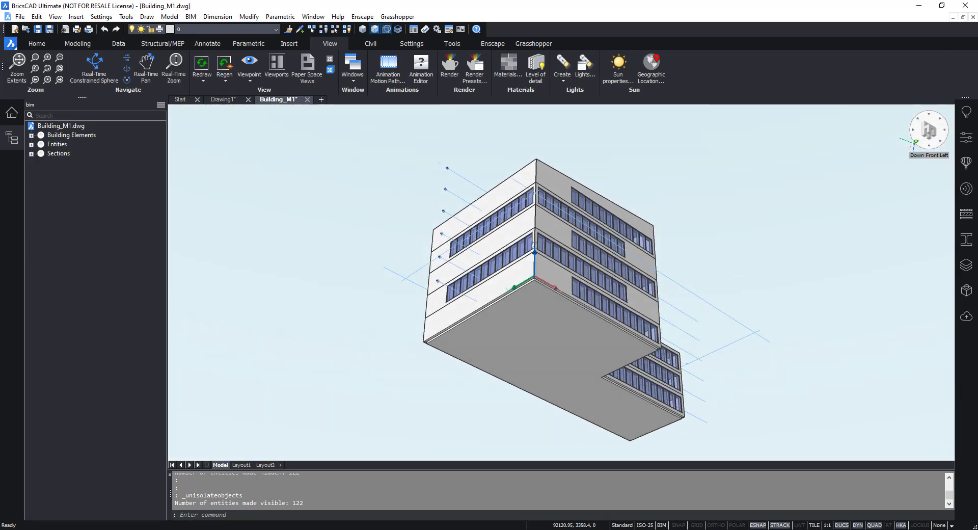
left_click(940, 141)
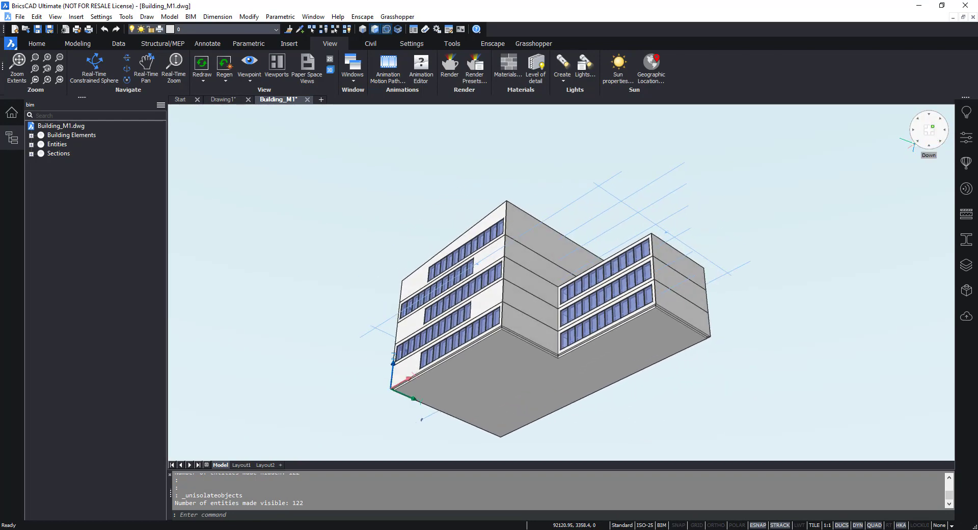
left_click(914, 145)
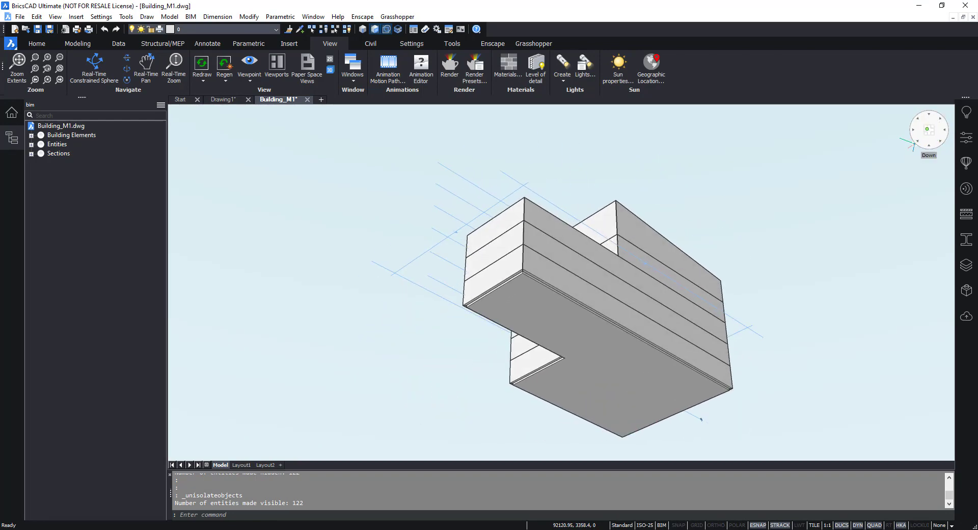
left_click(927, 129)
left_click(915, 143)
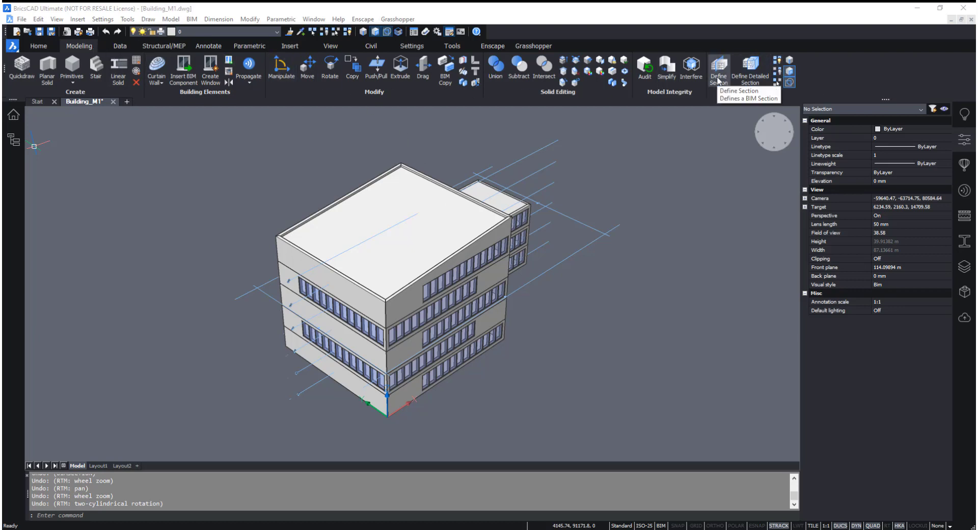
- Define a horizontal BIM section from a ground point beside the low wing, cutting through the ground floor about 2.4 m up
middle_click_drag(608, 277, 384, 281, "shift")
scroll(427, 286, "up", 1)
scroll(563, 335, "down", 2)
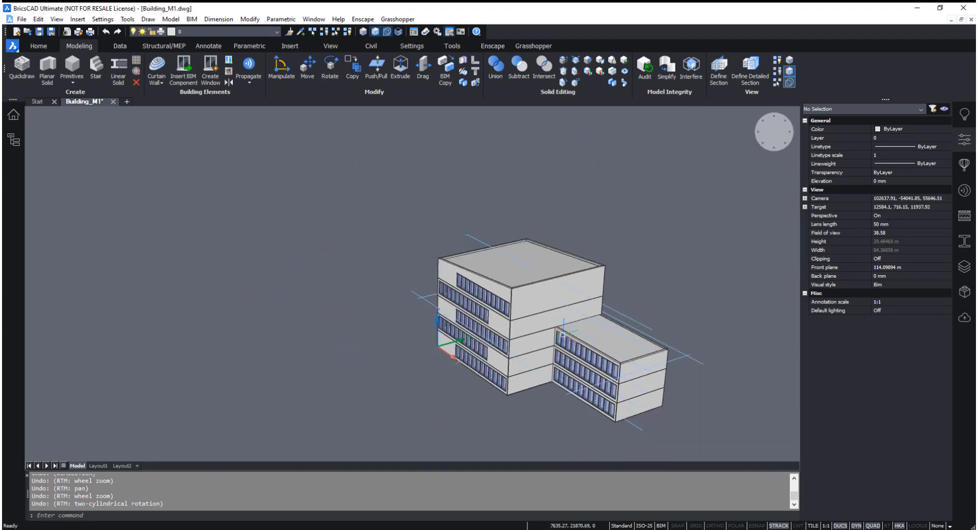
middle_click_drag(563, 335, 450, 272)
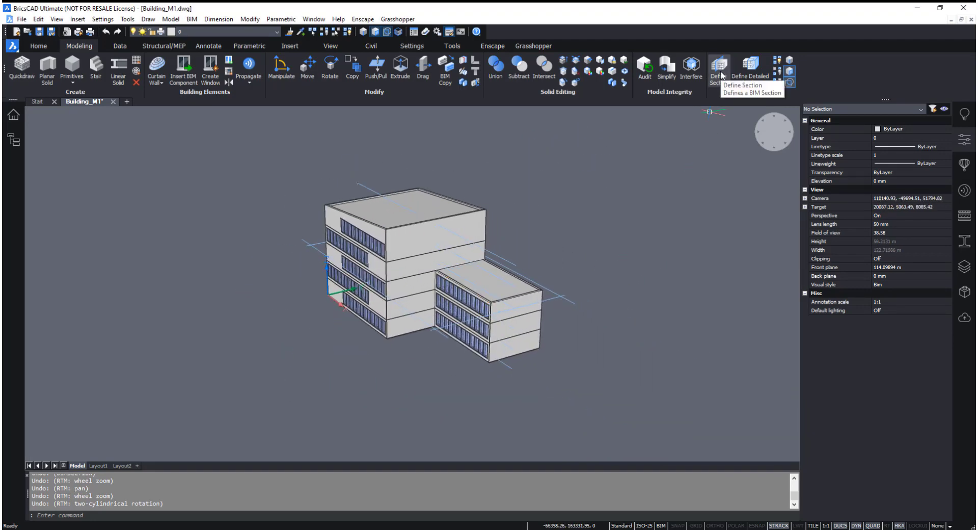
left_click(720, 75)
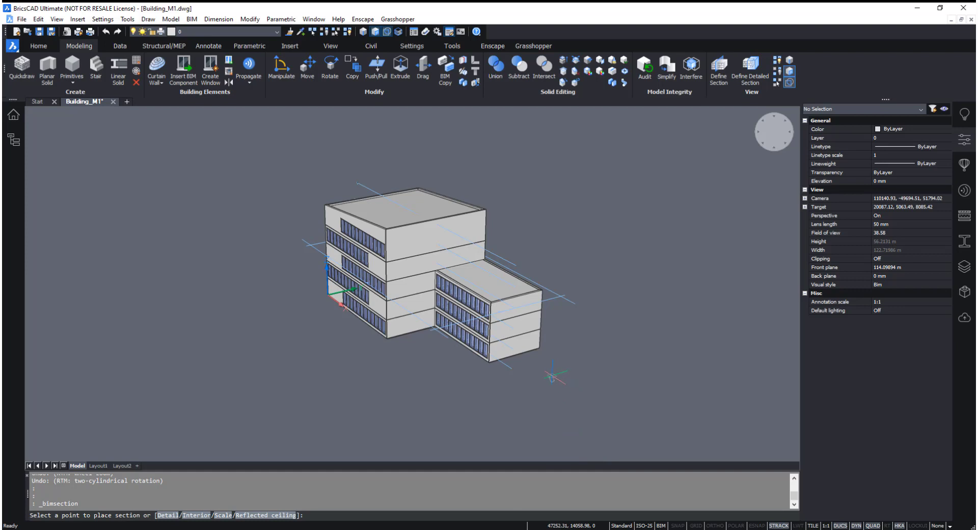
left_click(542, 374)
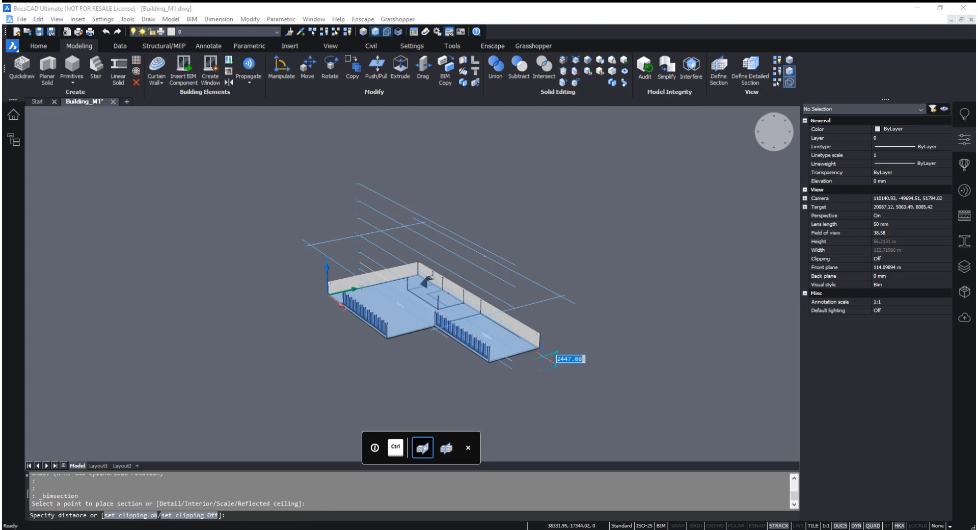
left_click(544, 354)
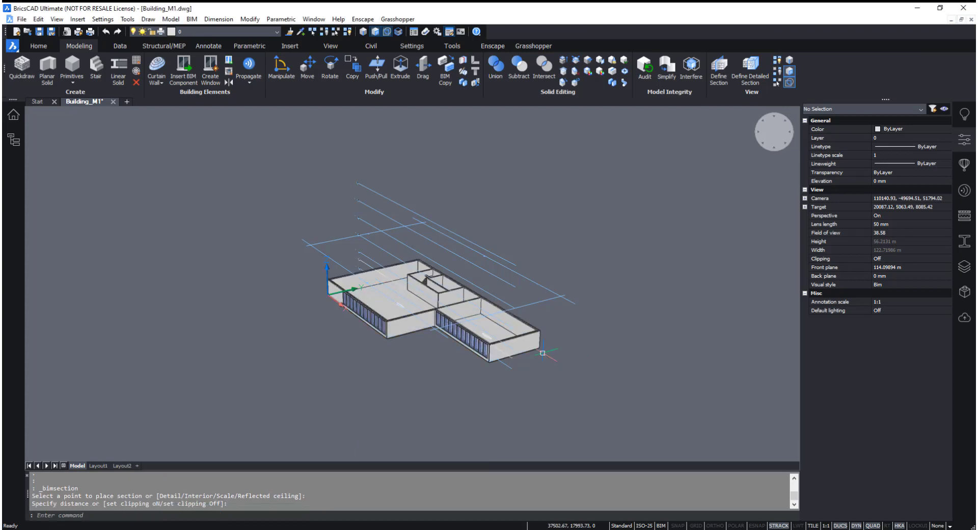
- Inspect the clipped ground floor and switch off the new section's clipping to display the whole building
scroll(601, 375, "up", 5)
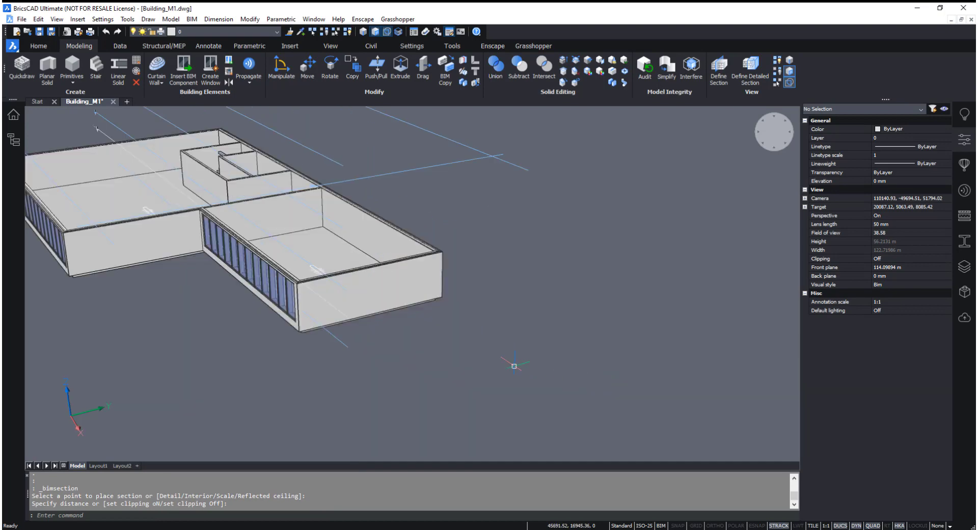
double_click(341, 311)
scroll(522, 374, "down", 3)
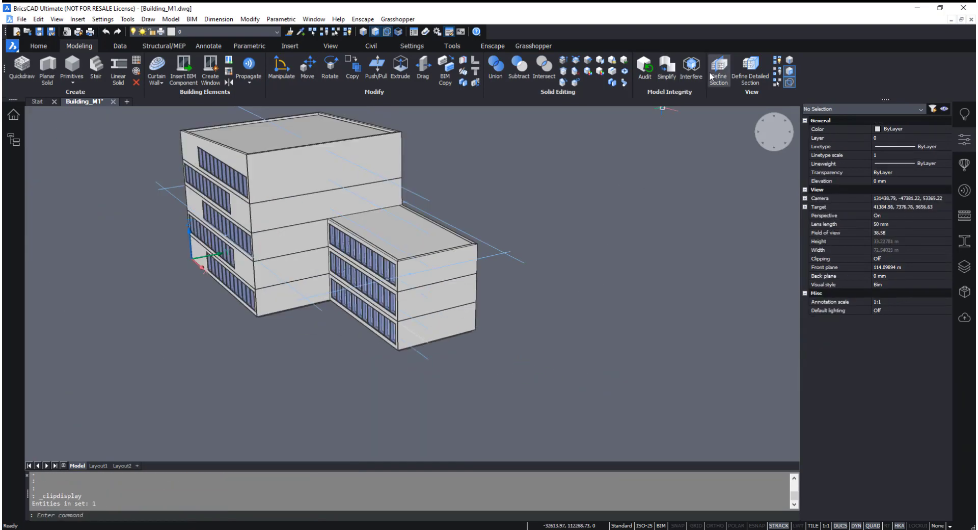
- Try to define a vertical BIM section from the middle-storey end wall of the low wing
left_click(714, 74)
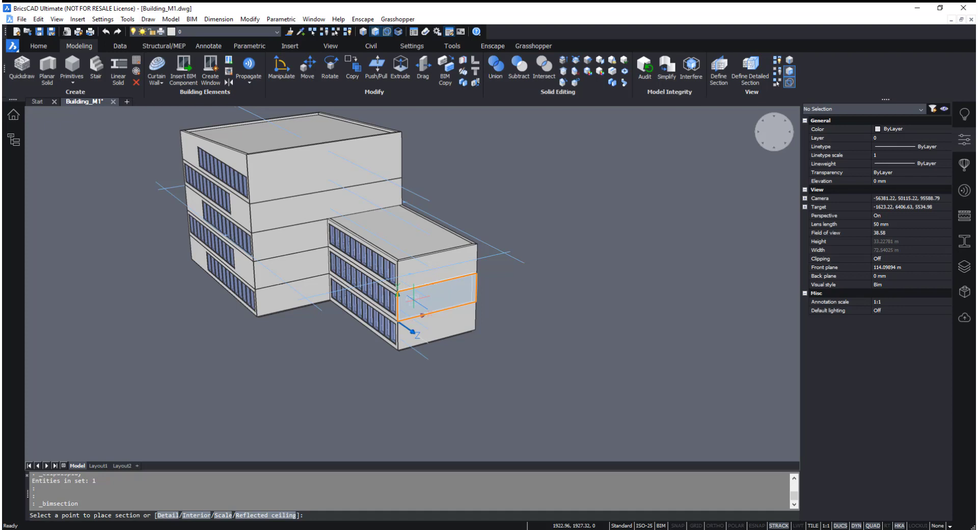
left_click(414, 301)
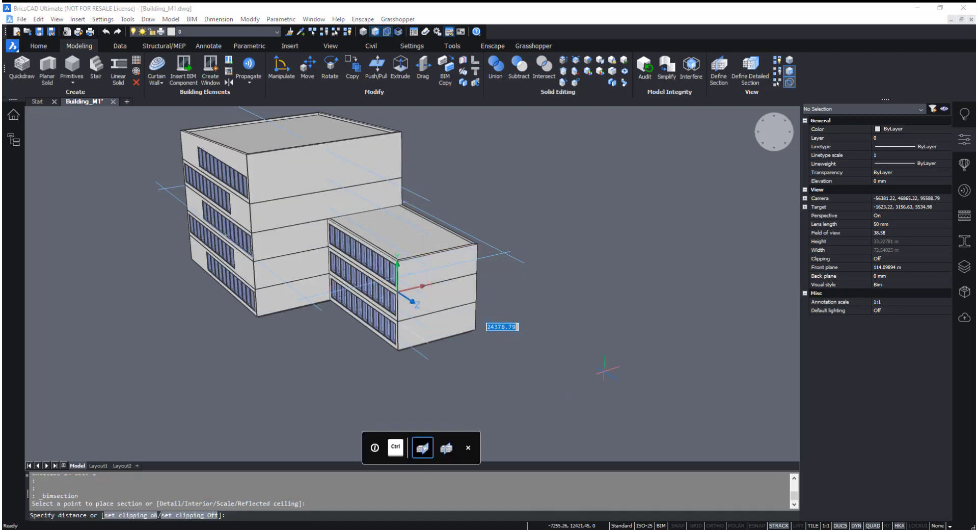
key("Escape")
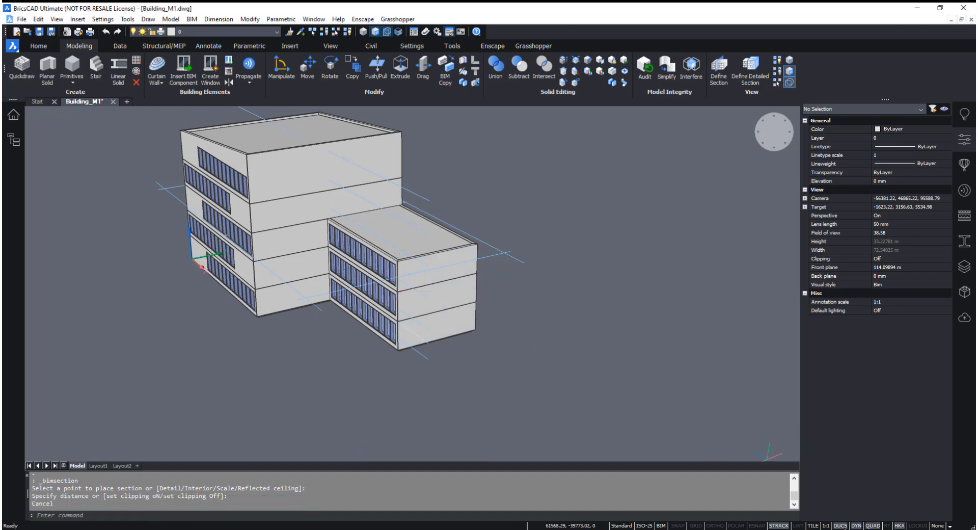
- Check the dynamic UCS options and try to place a vertical section outside the low wing, aligned with its middle-storey end wall
right_click(843, 525)
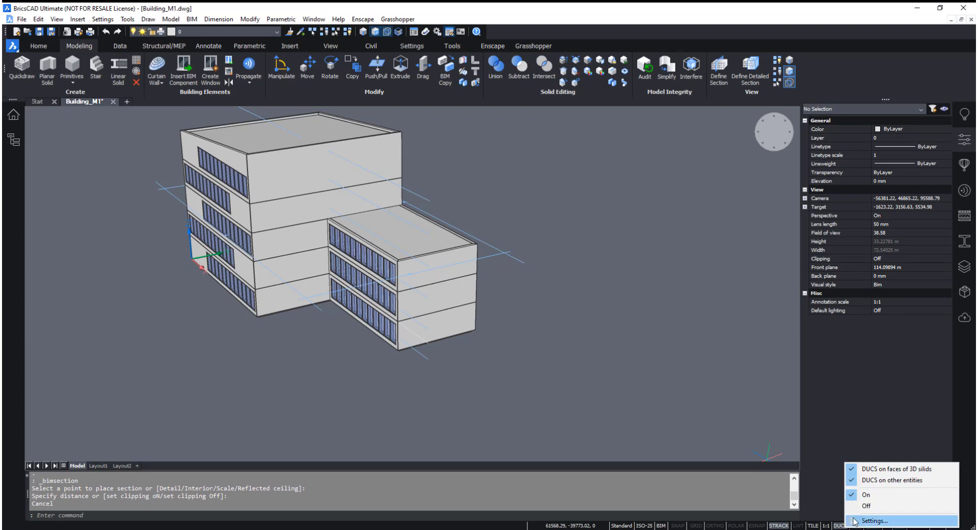
left_click(922, 474)
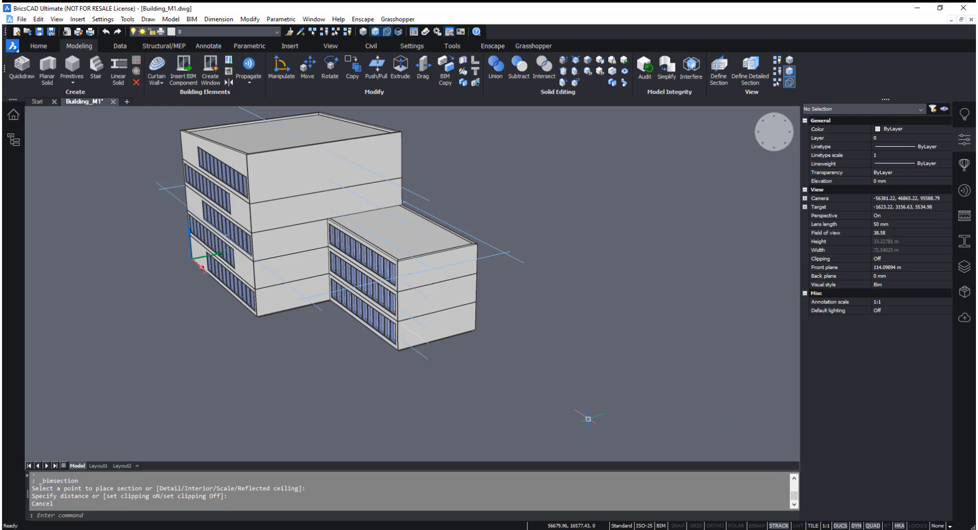
left_click(718, 69)
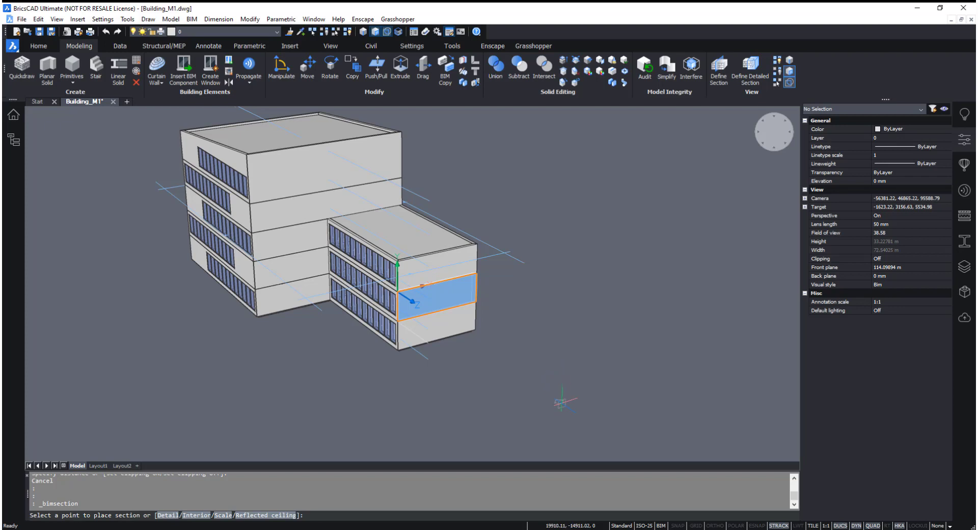
left_click(549, 404)
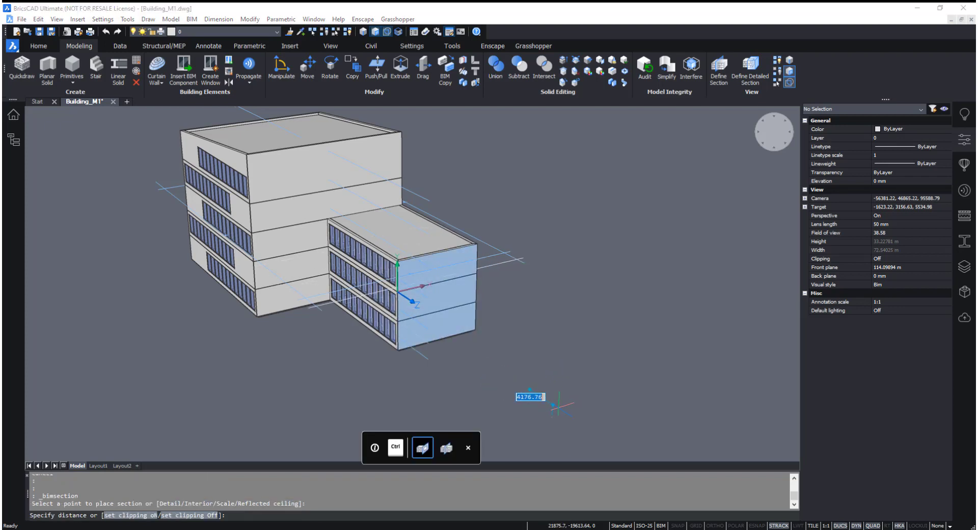
key("Escape")
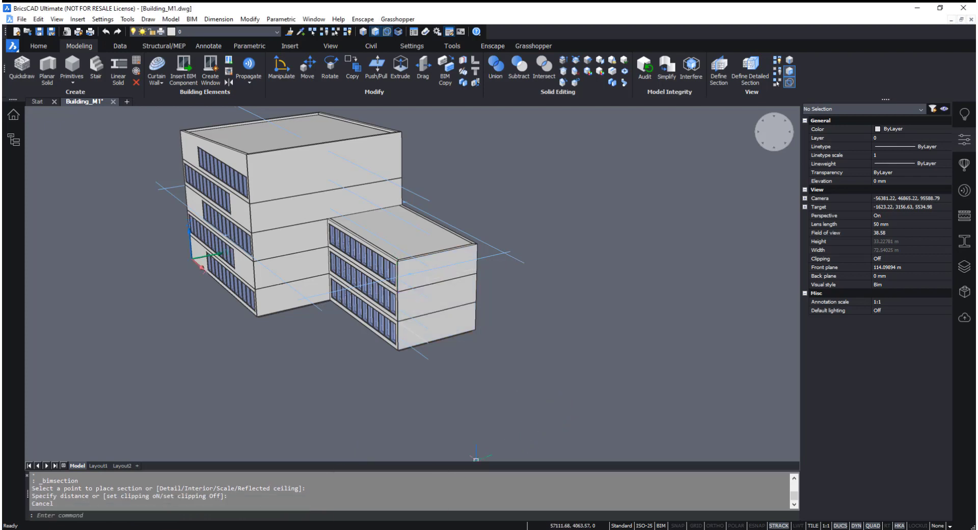
- Review the BIM Section types page in Training V20.pdf and return to the building model in BricsCAD
left_click(405, 492)
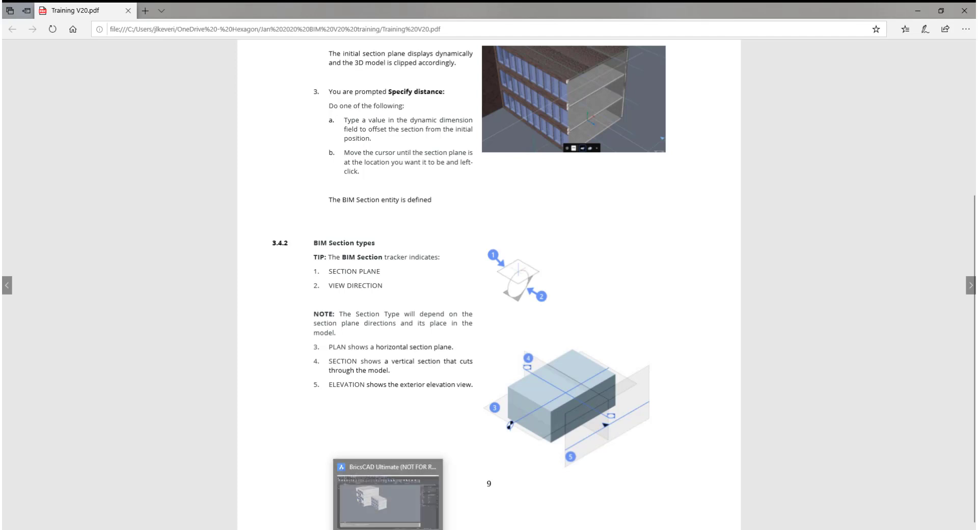
left_click(390, 489)
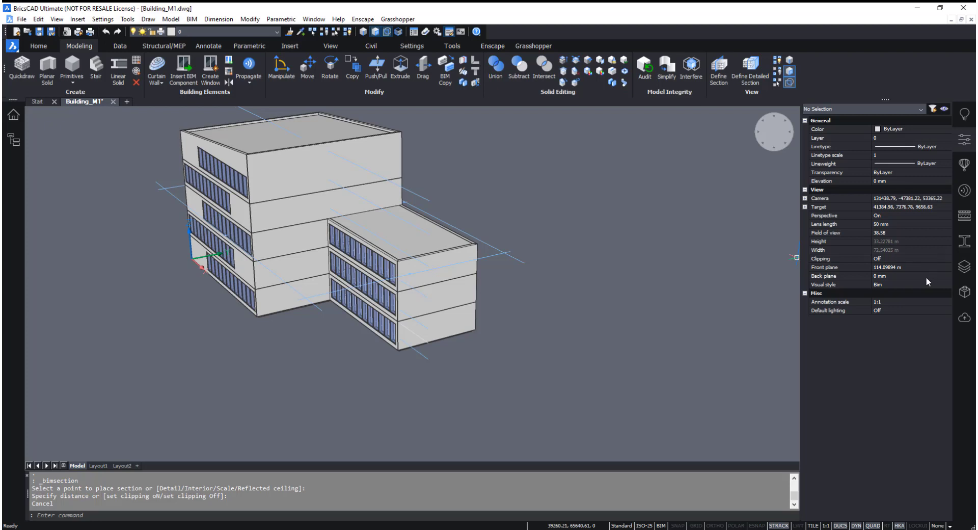
- Turn perspective off for the current view to compare the projection, and turn it back on
left_click(933, 216)
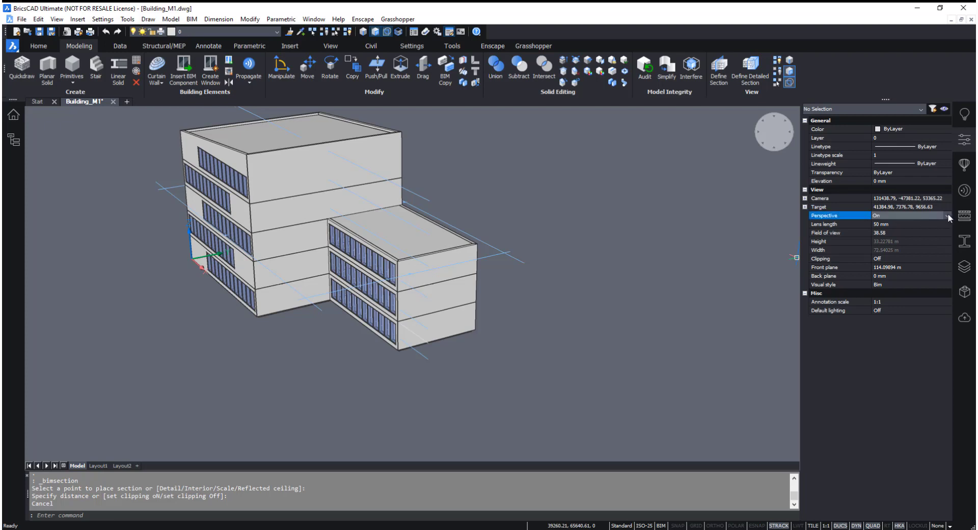
left_click(948, 214)
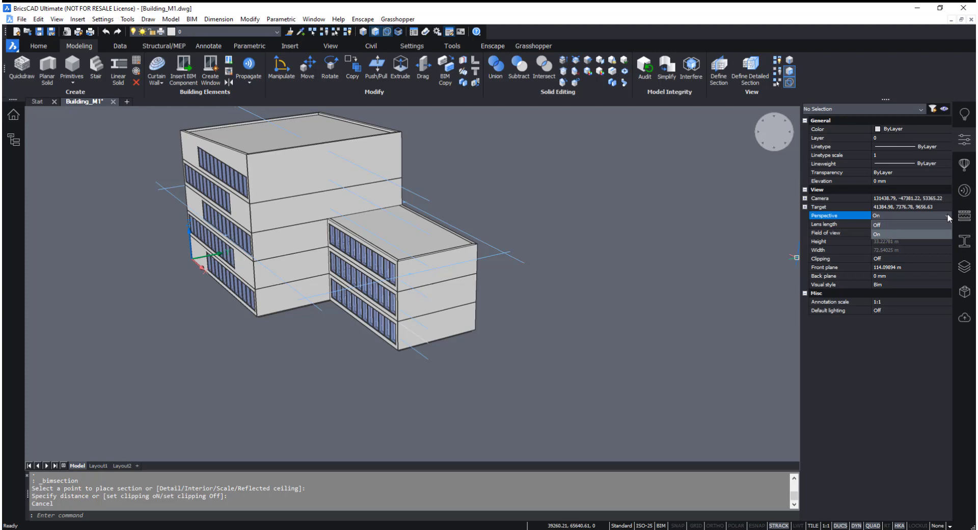
left_click(899, 225)
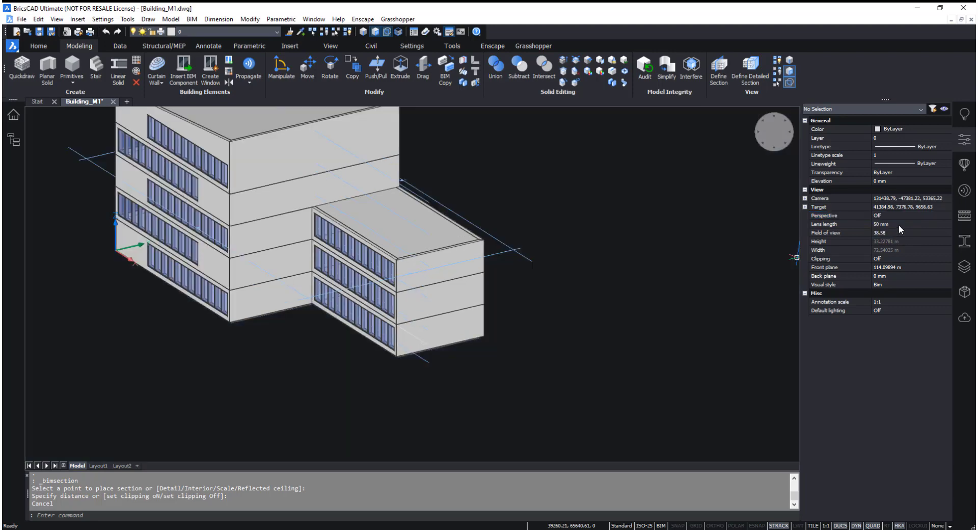
left_click(940, 218)
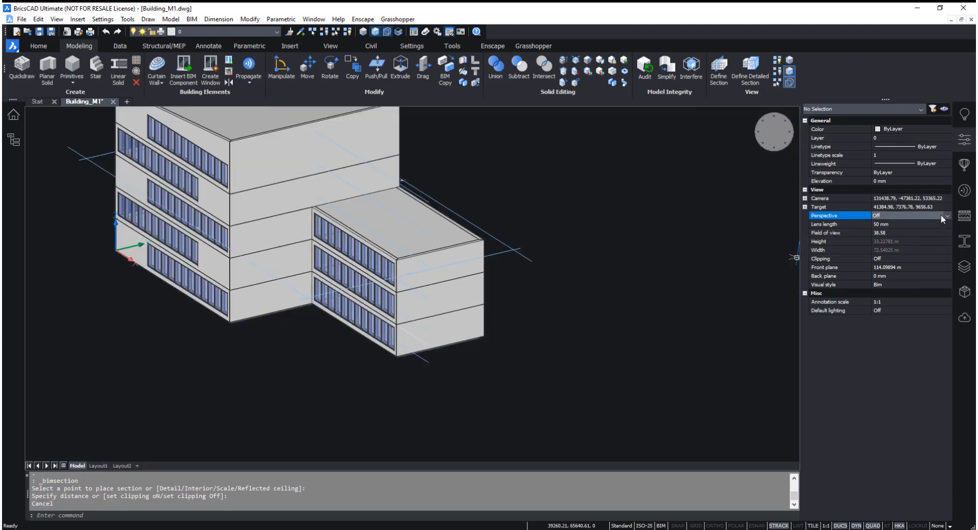
left_click(946, 214)
left_click(895, 234)
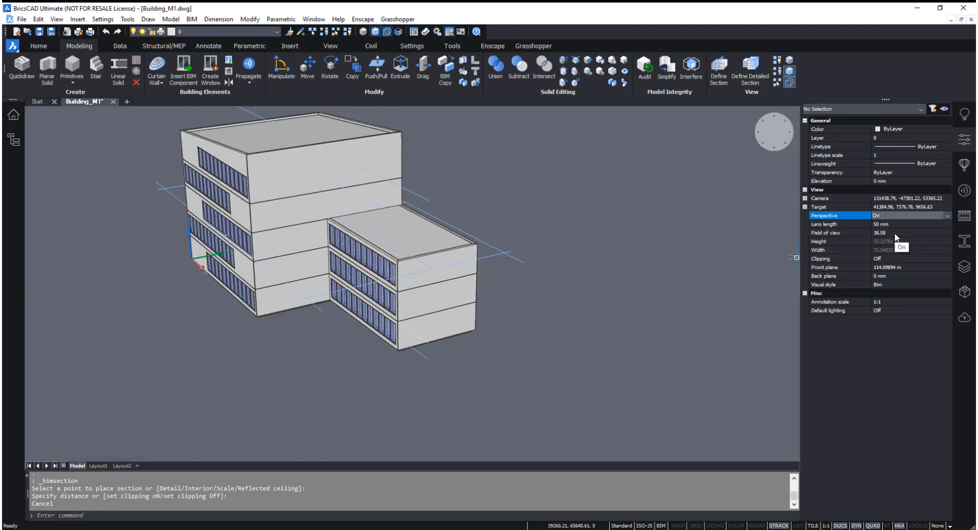
- Preview the building in the Wireframe visual style and restore the Bim visual style
left_click(942, 286)
left_click(947, 285)
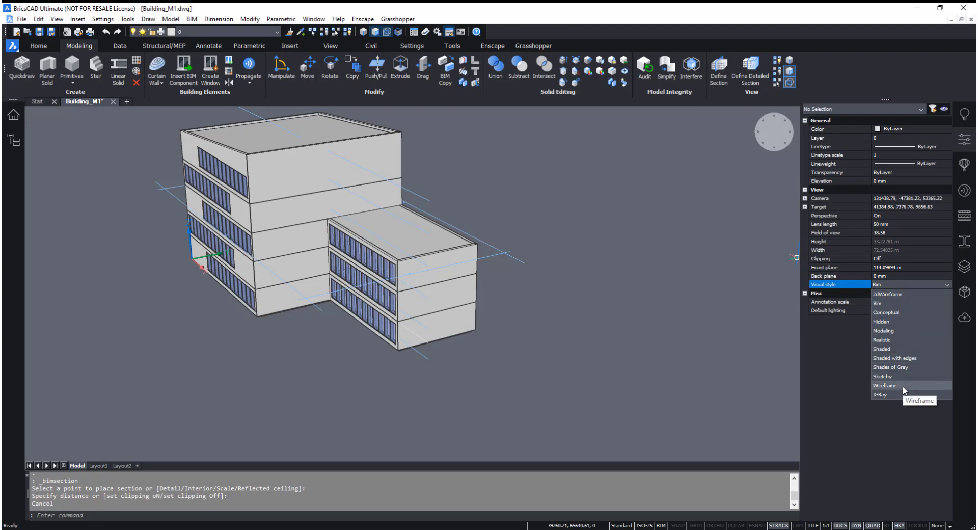
left_click(903, 386)
left_click(946, 285)
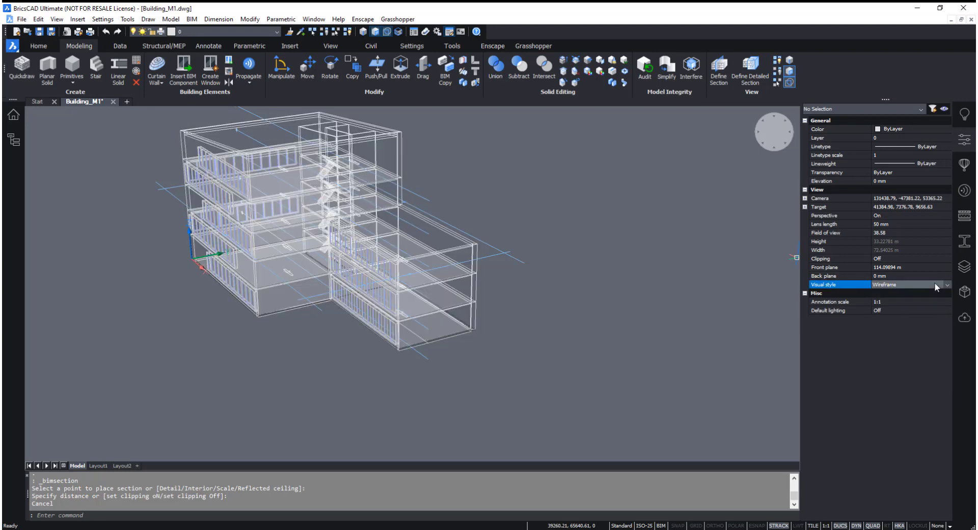
left_click(947, 284)
left_click(900, 302)
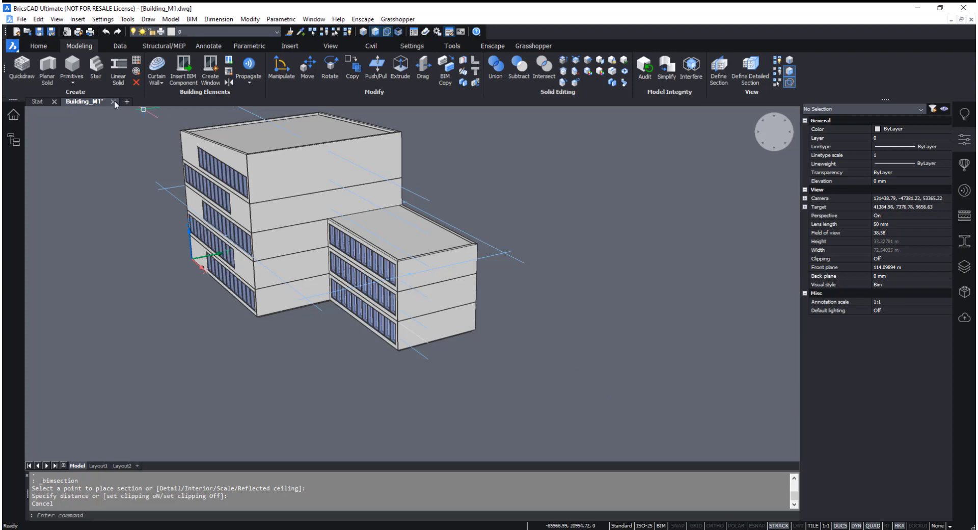
- Create a new drawing from the BIM-mm template on the start page
left_click(36, 100)
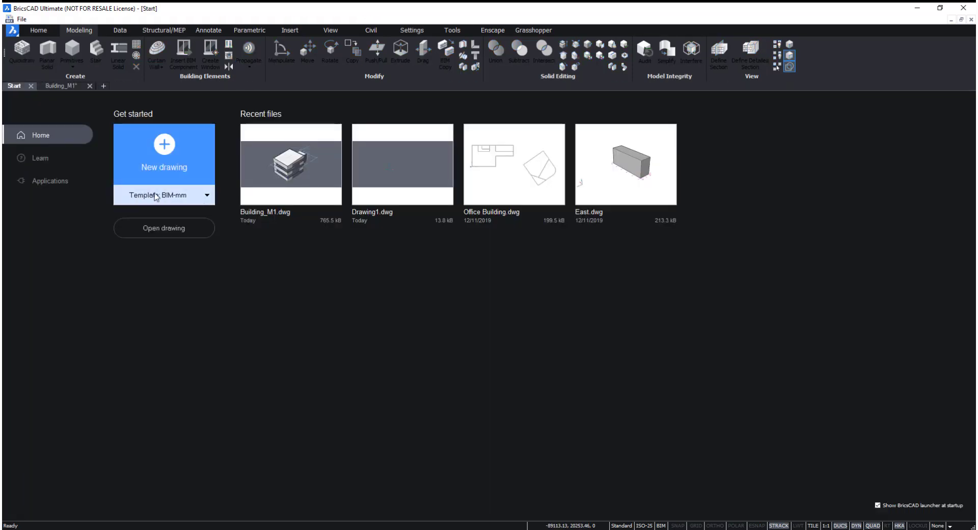
left_click(167, 163)
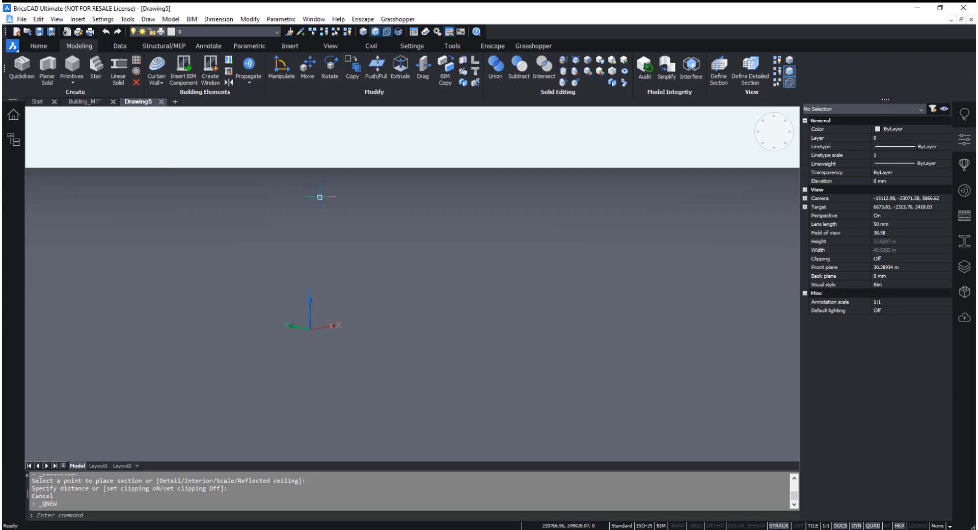
- Draw a solid box in the empty drawing, starting its base corner at the origin and setting its footprint and height freehand
mouse_move(358, 275)
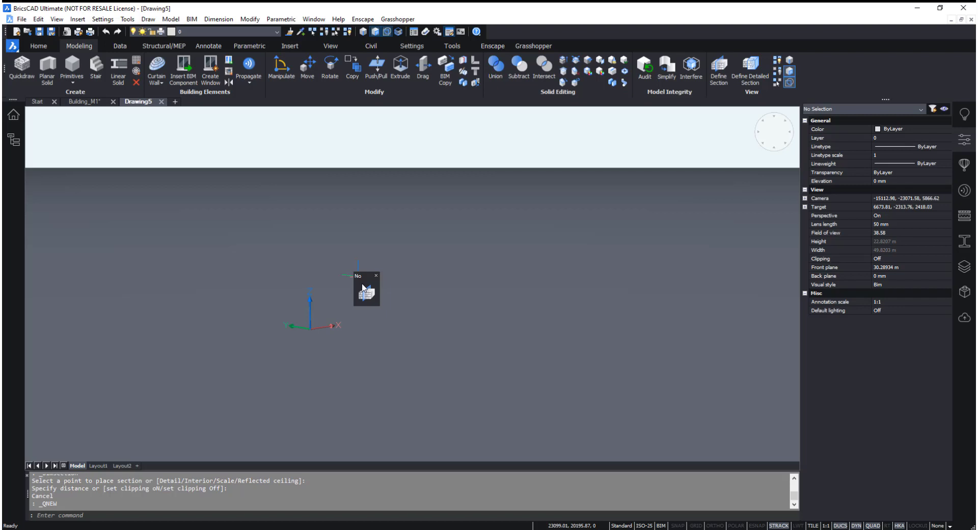
mouse_move(364, 294)
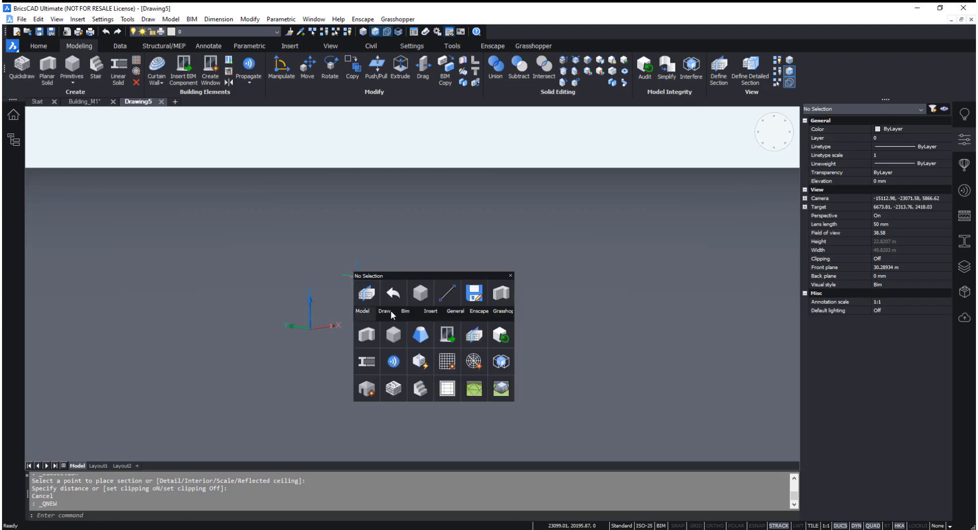
mouse_move(386, 315)
left_click(394, 336)
left_click(309, 325)
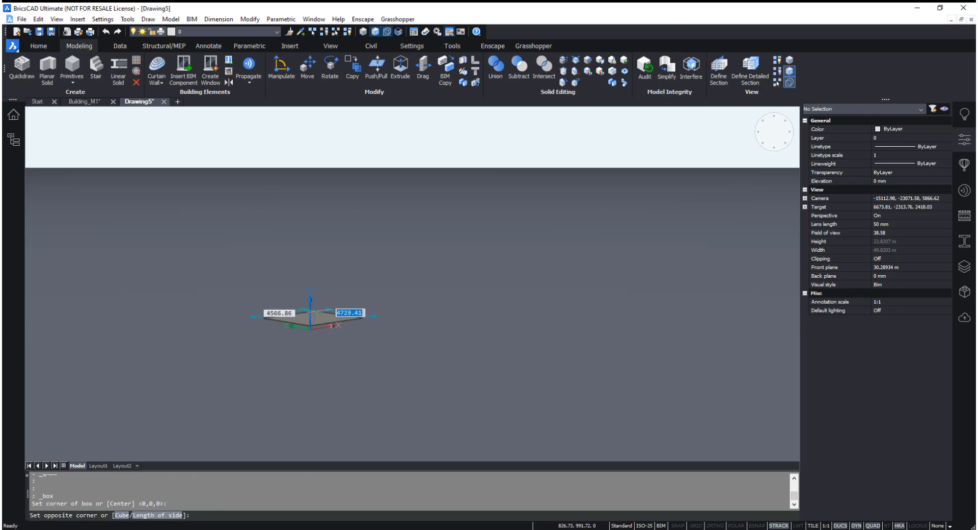
left_click(310, 300)
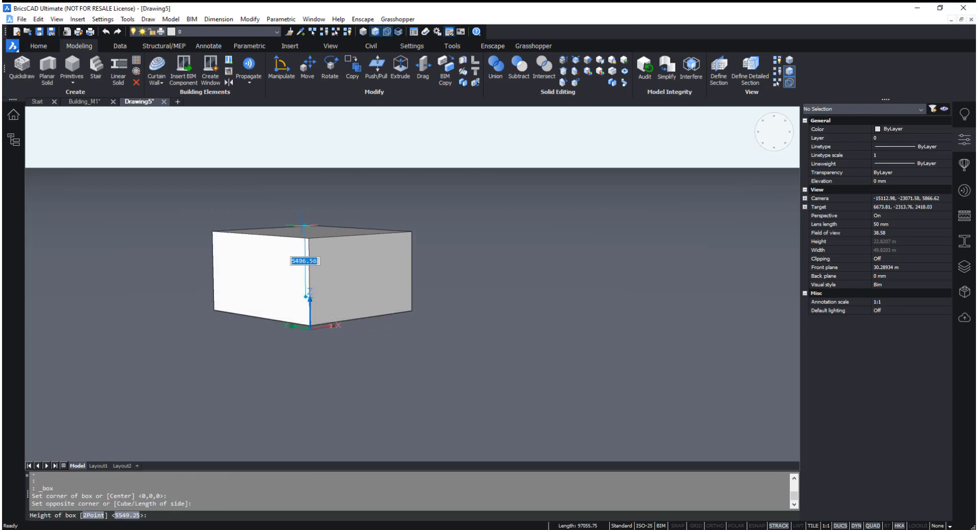
left_click(308, 240)
- Push/Pull the box's front face above the X axis outward by about 4600 mm
middle_click_drag(439, 328, 429, 360, "shift")
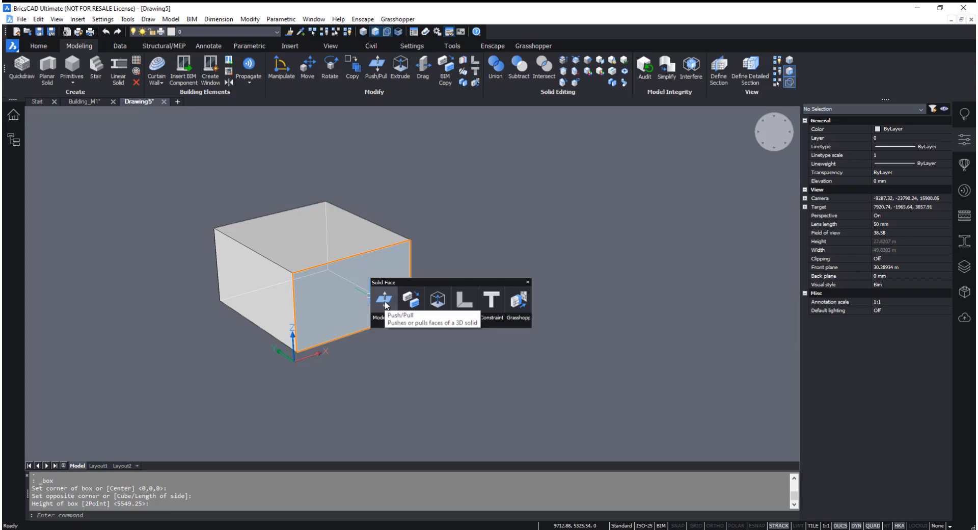
left_click(384, 301)
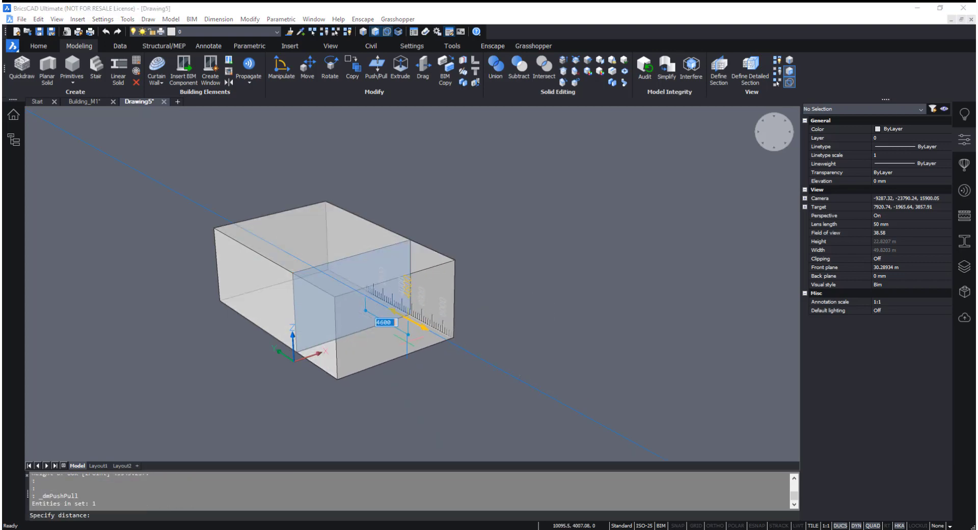
left_click(461, 390)
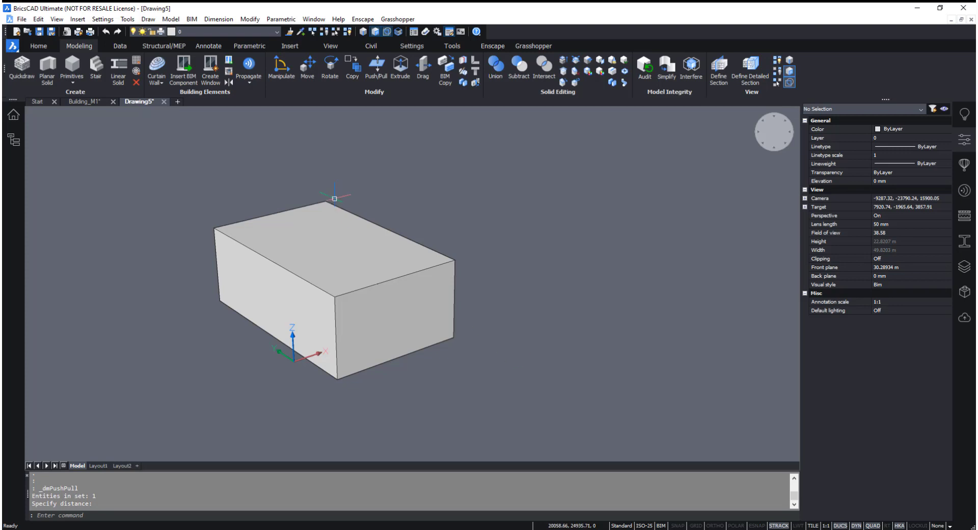
left_click(386, 33)
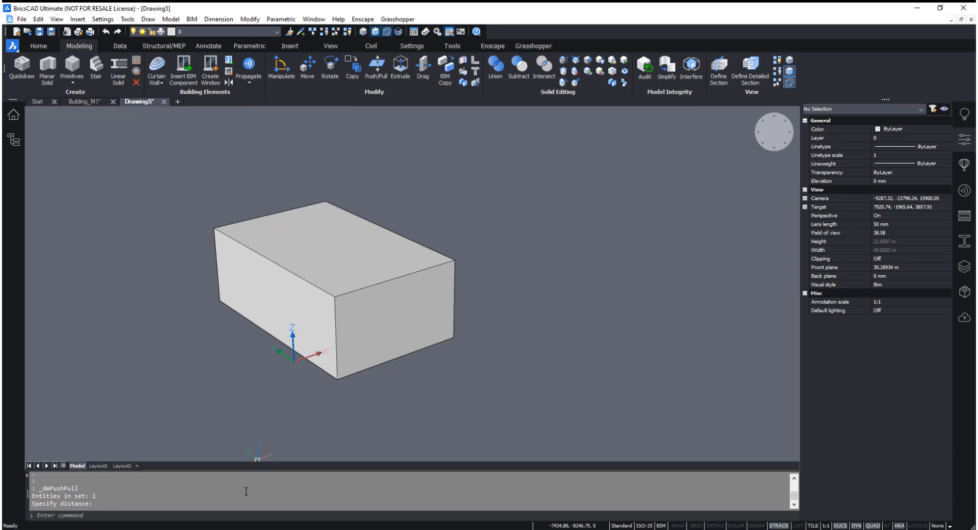
- Examine the selection mode toggles for prioritising faces and enabling boundary detection
left_click(128, 513)
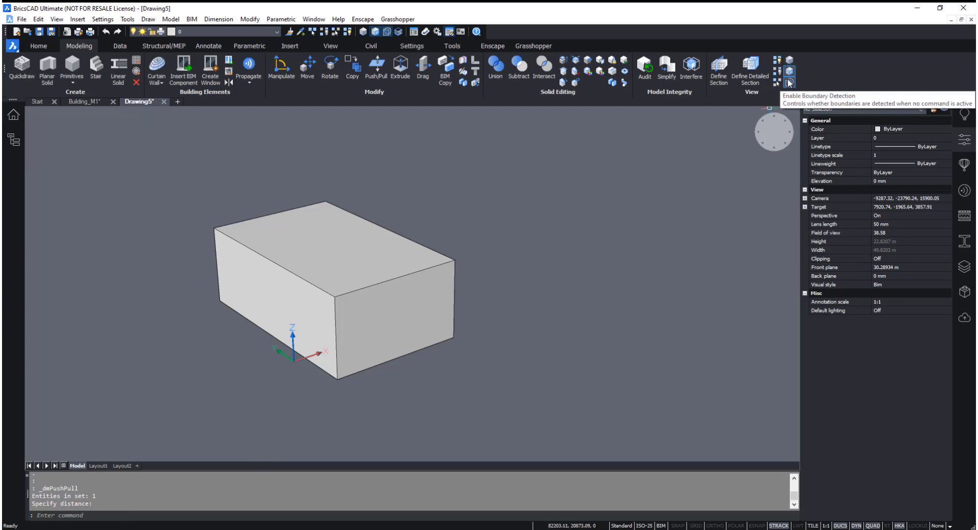
left_click(790, 83)
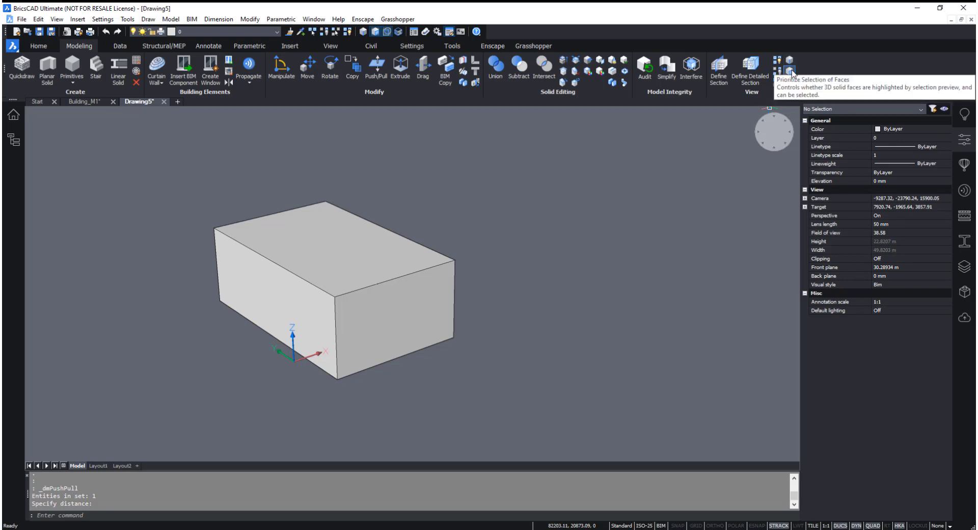
left_click(791, 72)
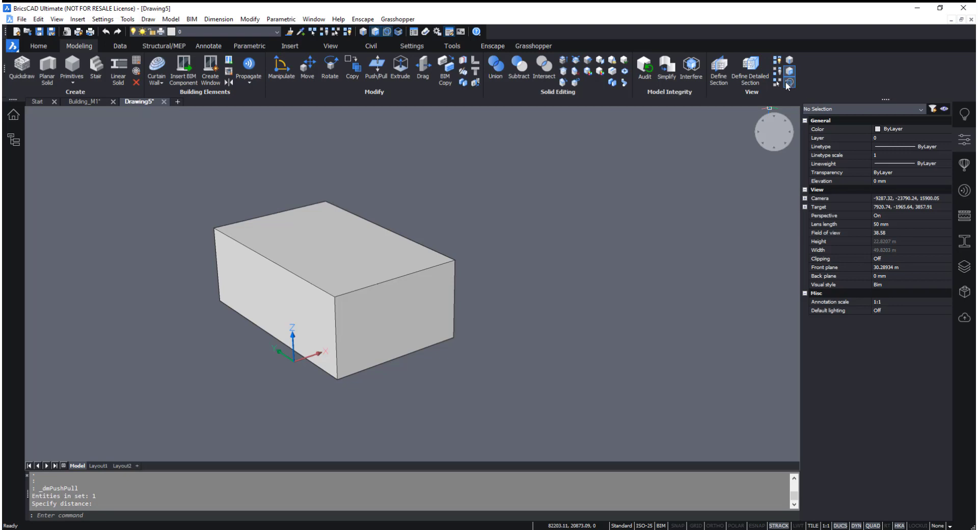
left_click(789, 82)
- Select only the box's top face and clear the selection
mouse_move(332, 254)
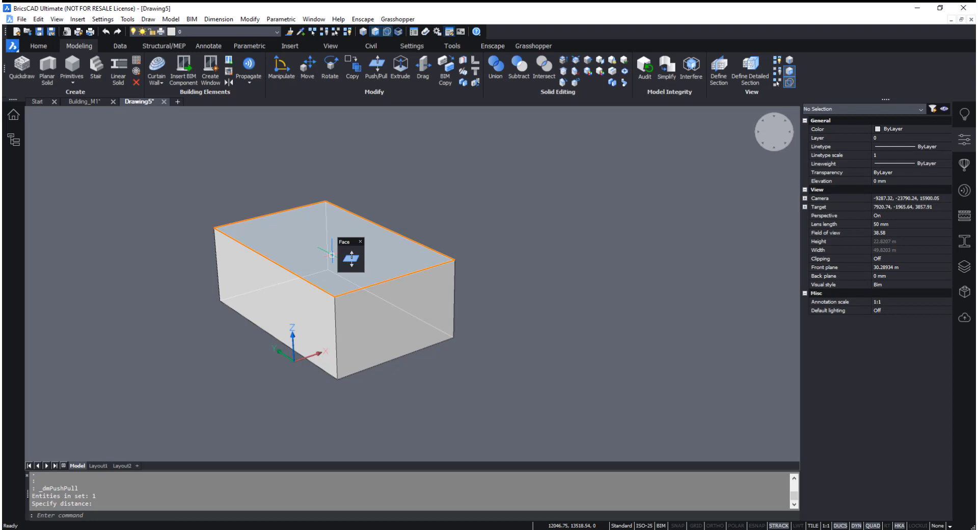
left_click(316, 251)
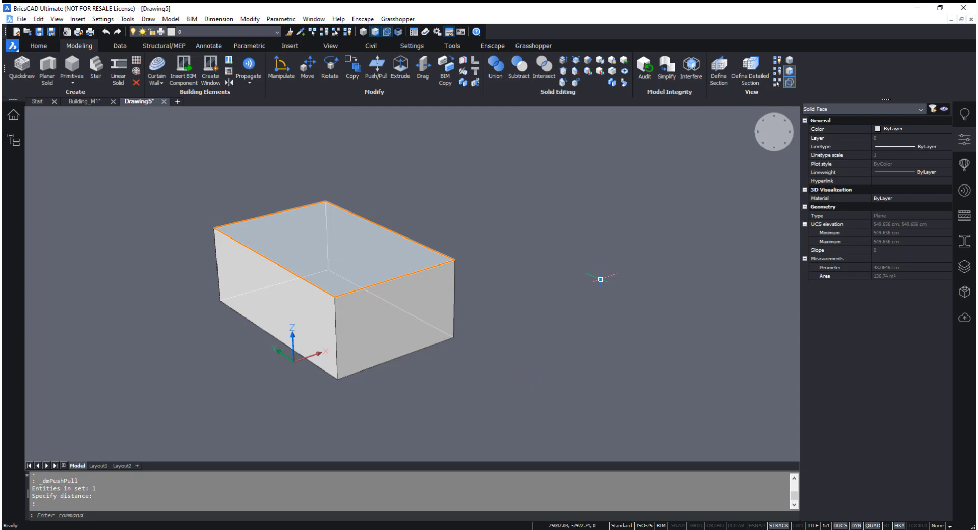
key("Escape")
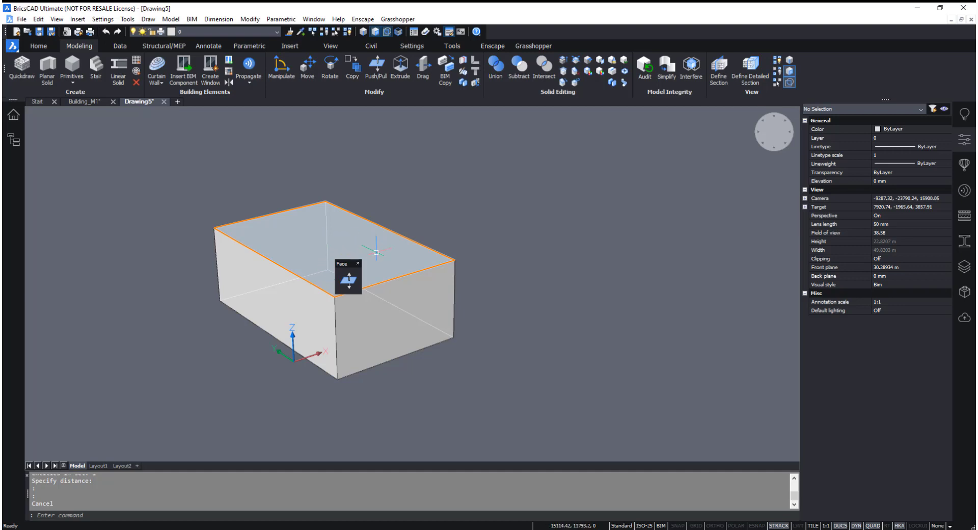
key("Escape")
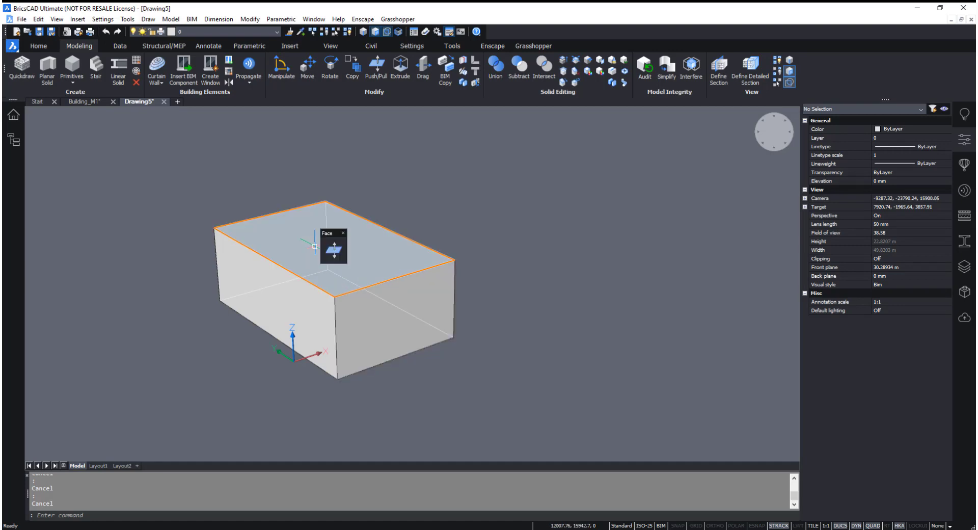
- Select the whole box as a 3D solid, and separately its upper front edge, clearing each selection
key("Tab")
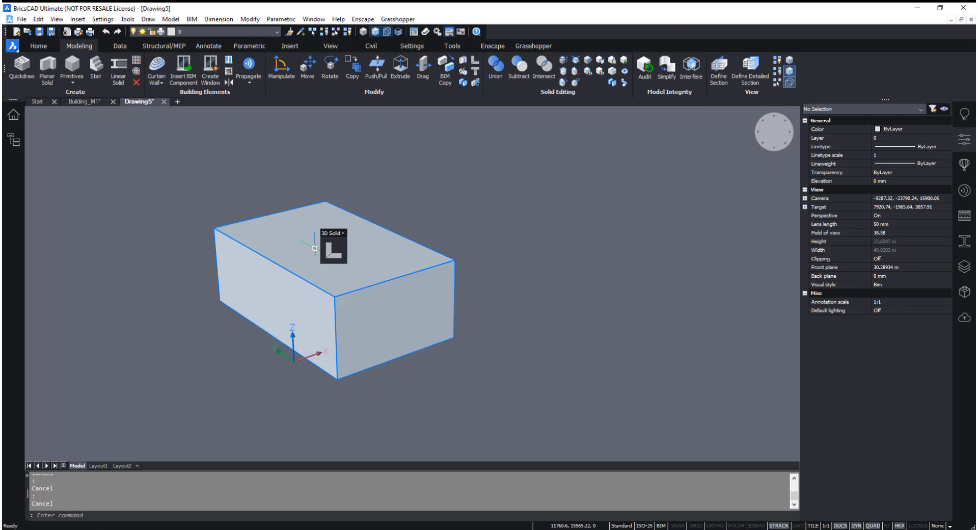
left_click(314, 249)
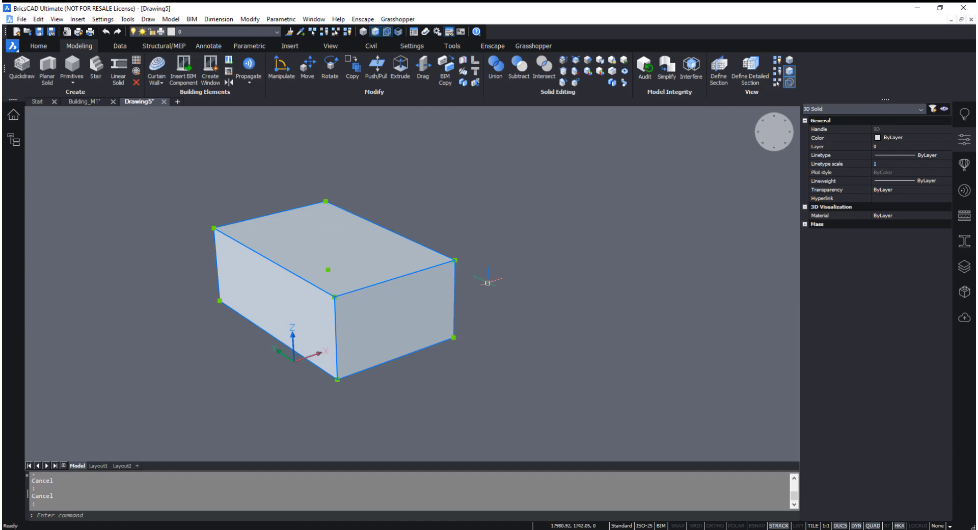
key("Escape")
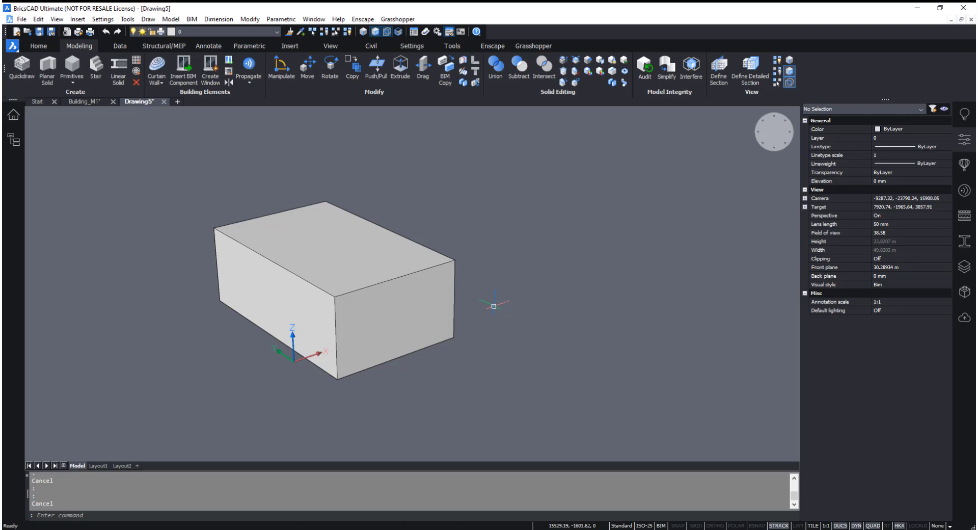
mouse_move(378, 285)
left_click(350, 292)
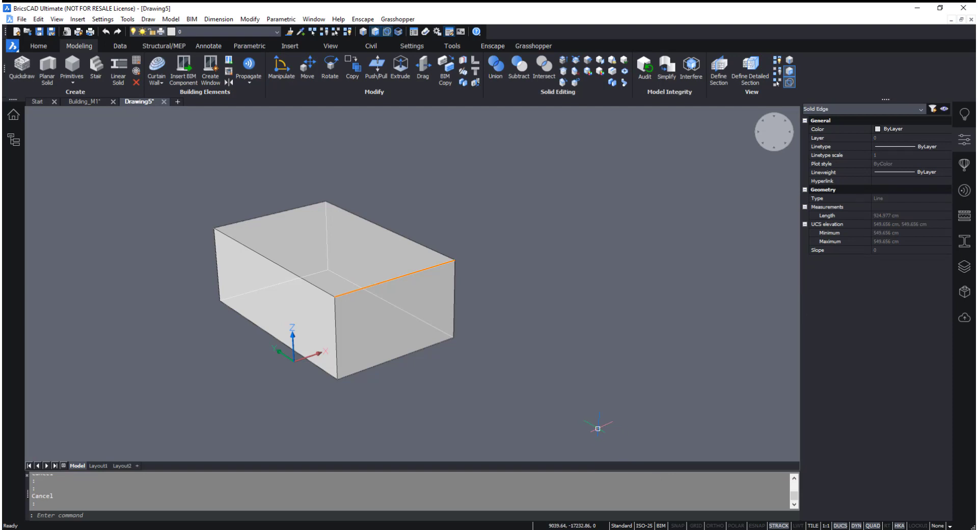
key("Escape")
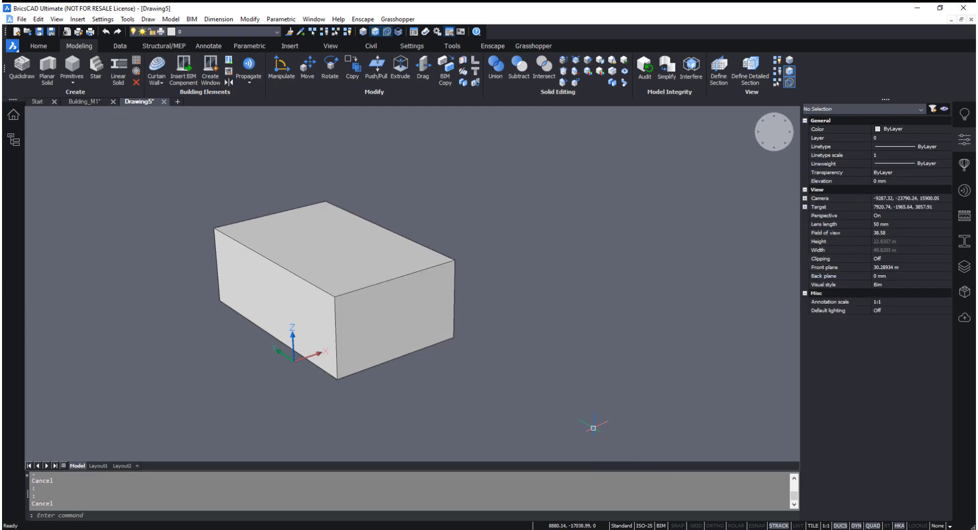
- Draw a line with entity snaps on, up the box's front face from the bottom edge's midpoint to the top edge's midpoint
right_click(563, 316)
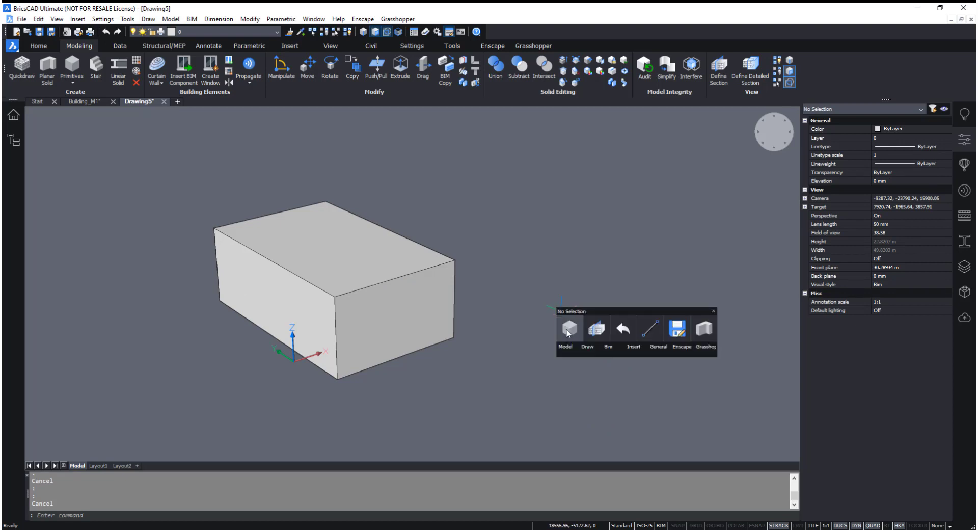
mouse_move(588, 330)
left_click(567, 376)
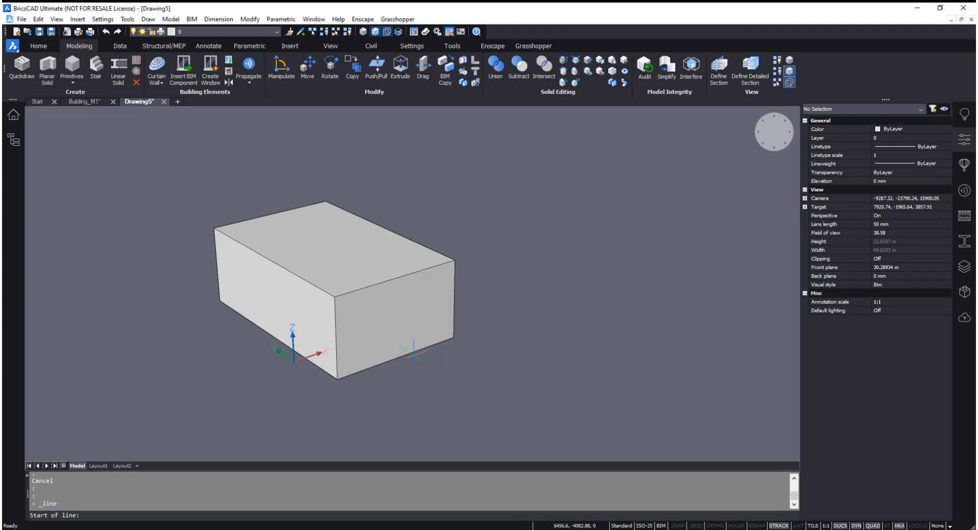
left_click(757, 525)
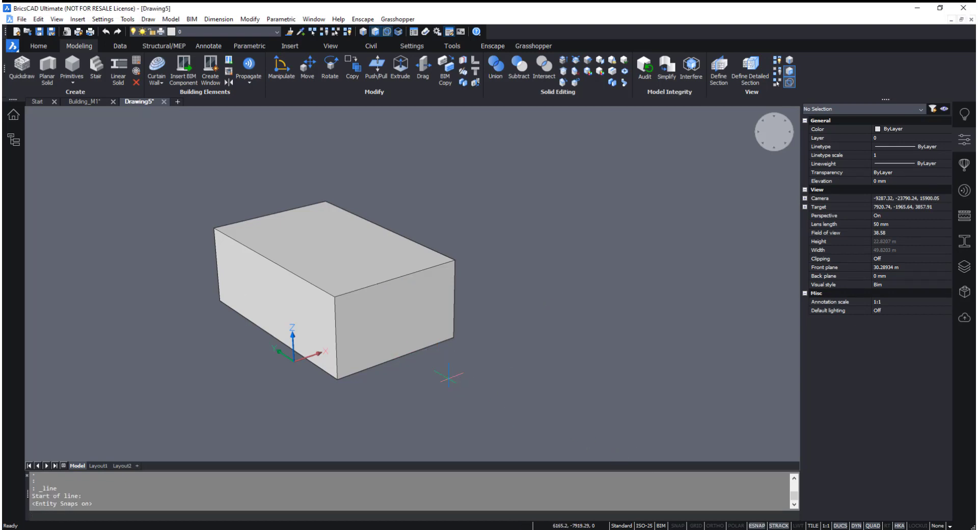
left_click(398, 356)
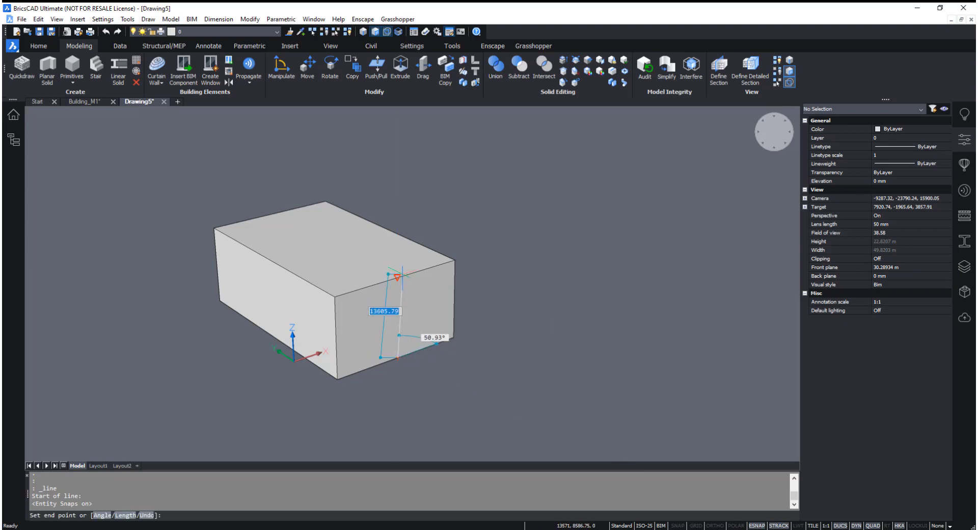
key("Return")
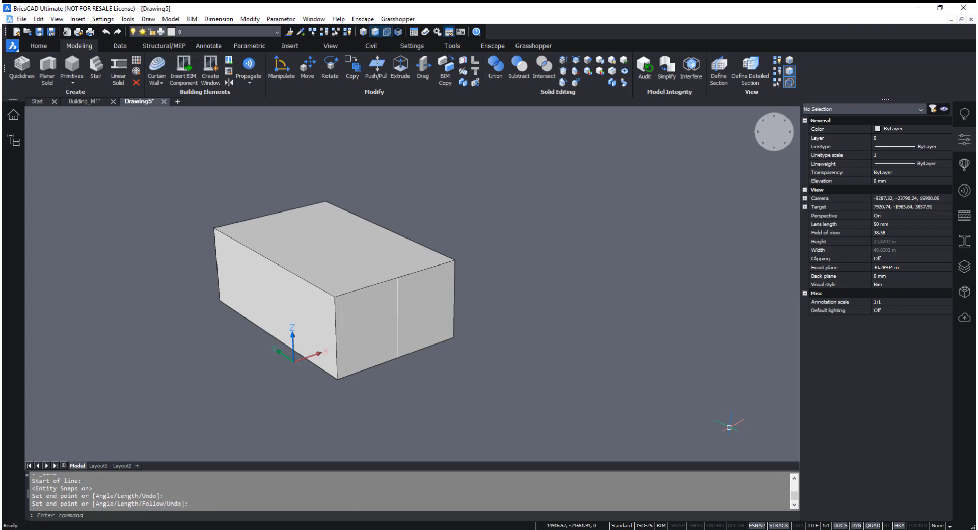
- Draw a second solid box behind and beside the first one, setting its footprint and height freehand
right_click(548, 267)
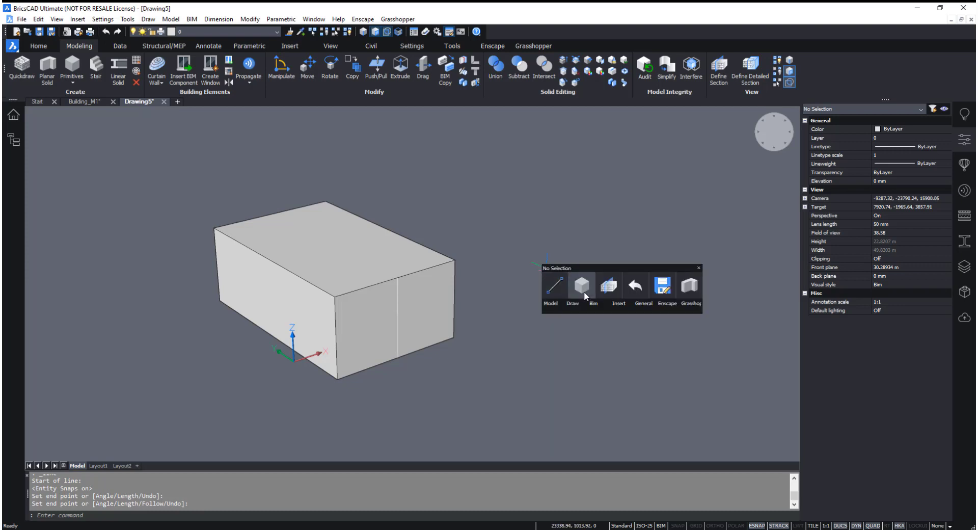
left_click(423, 234)
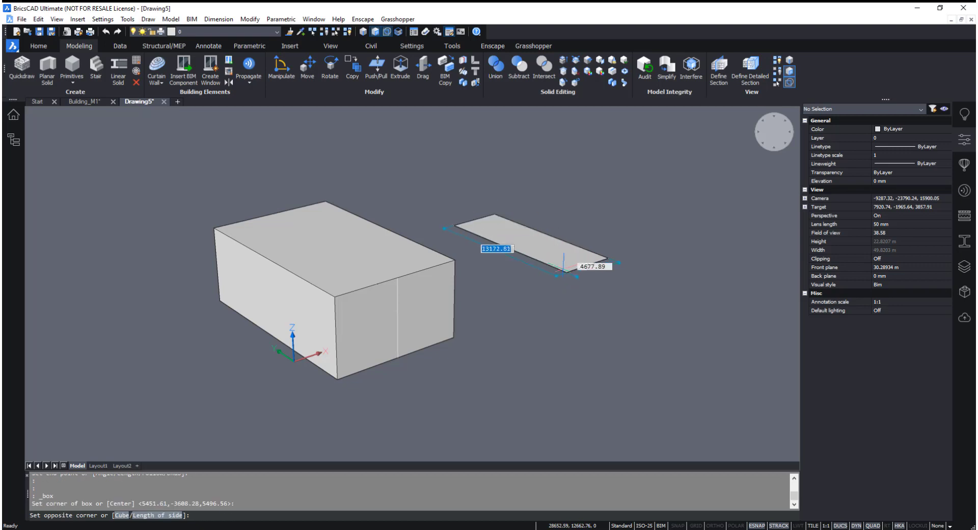
left_click(634, 269)
left_click(681, 294)
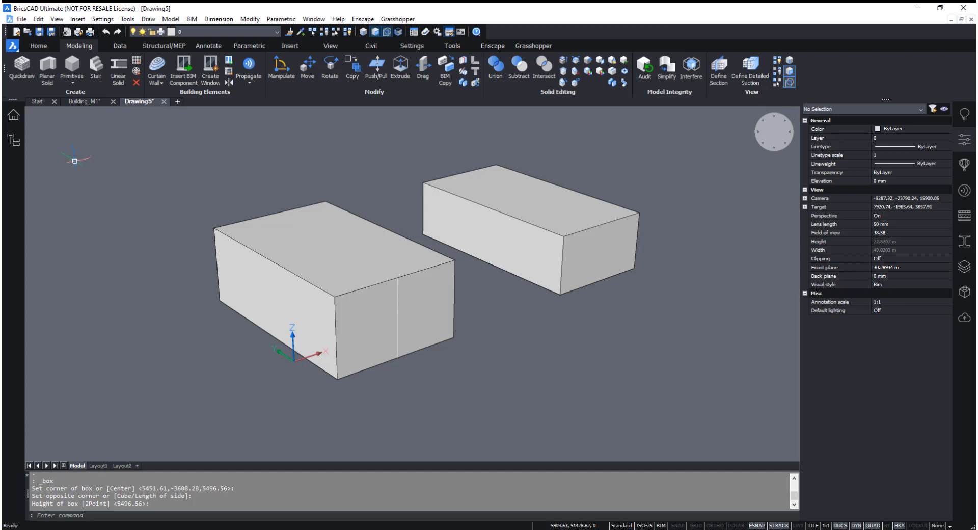
- Start an enclosing window and a crossing window over the empty area beside the boxes, cancelling both
left_click(61, 141)
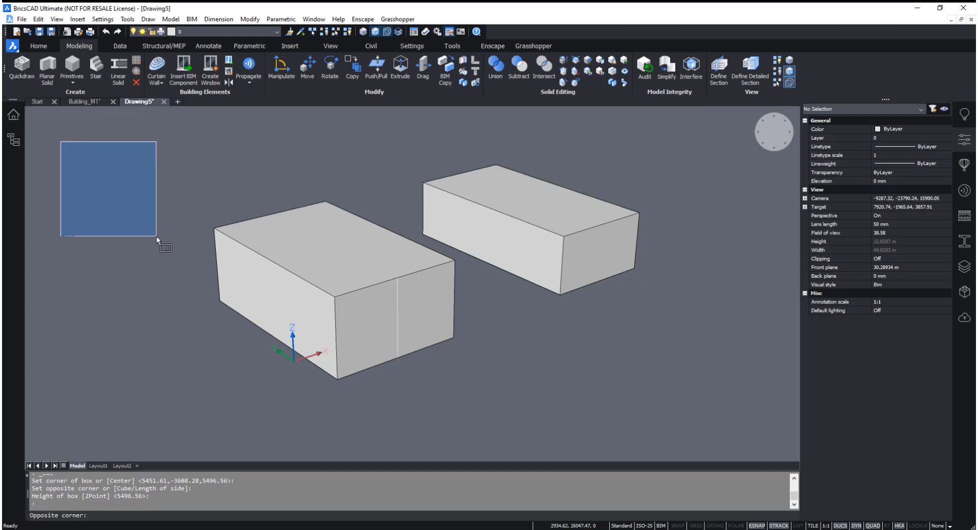
key("Escape")
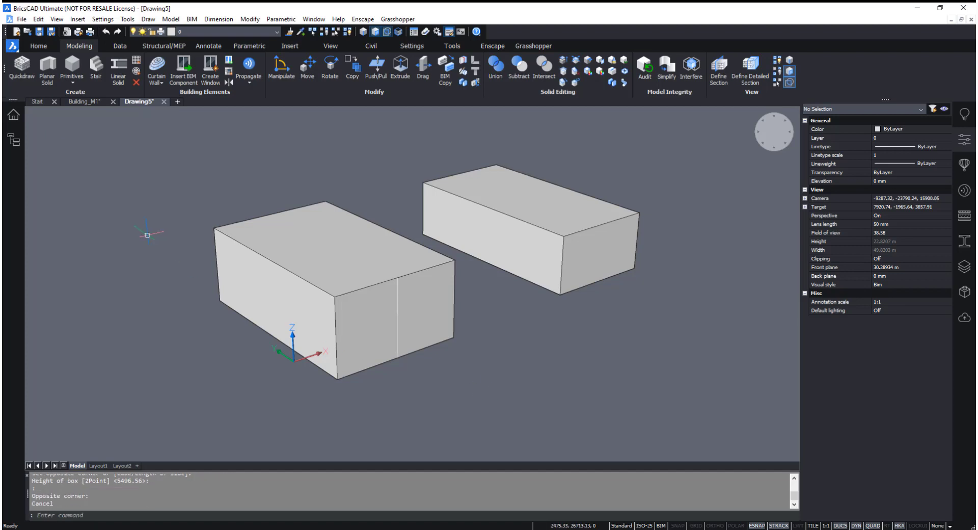
left_click(156, 233)
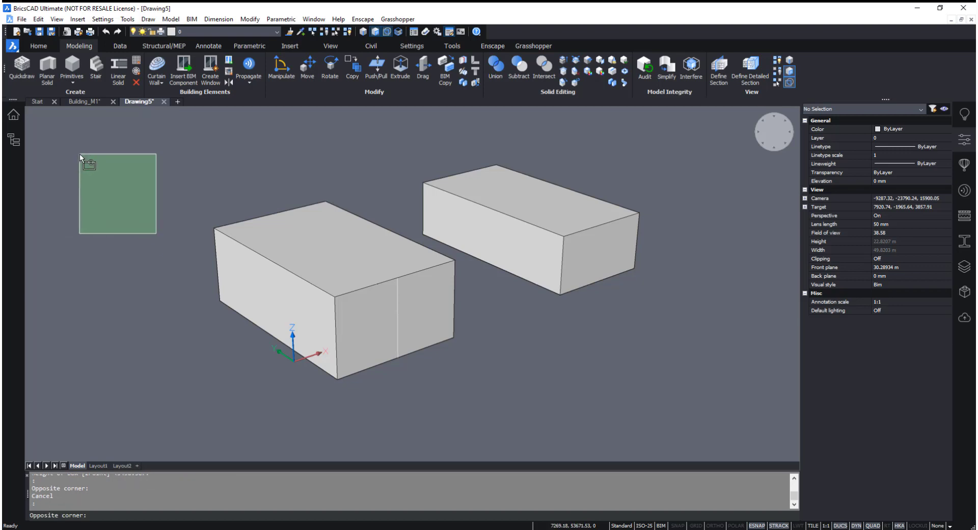
key("Escape")
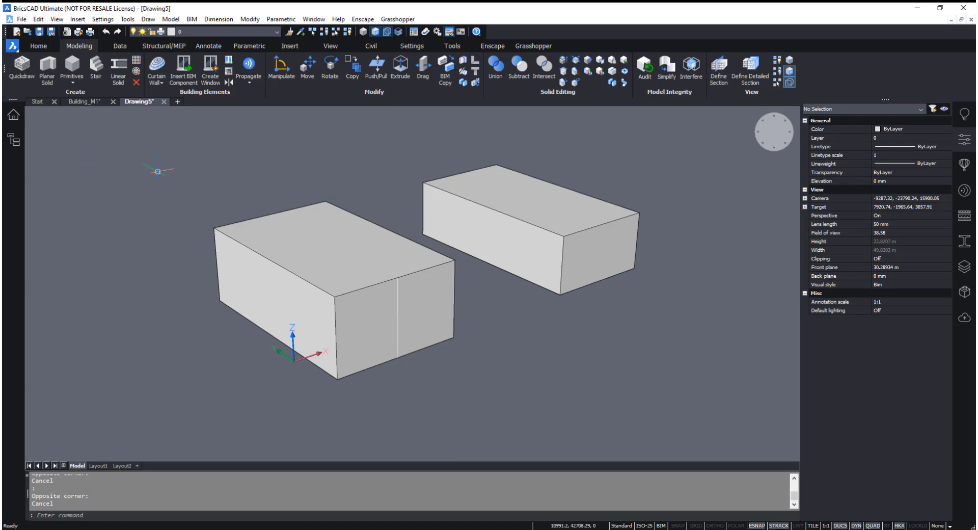
- Select the first box and the line on its front face with an enclosing window, and clear the selection
left_click(177, 160)
left_click(497, 393)
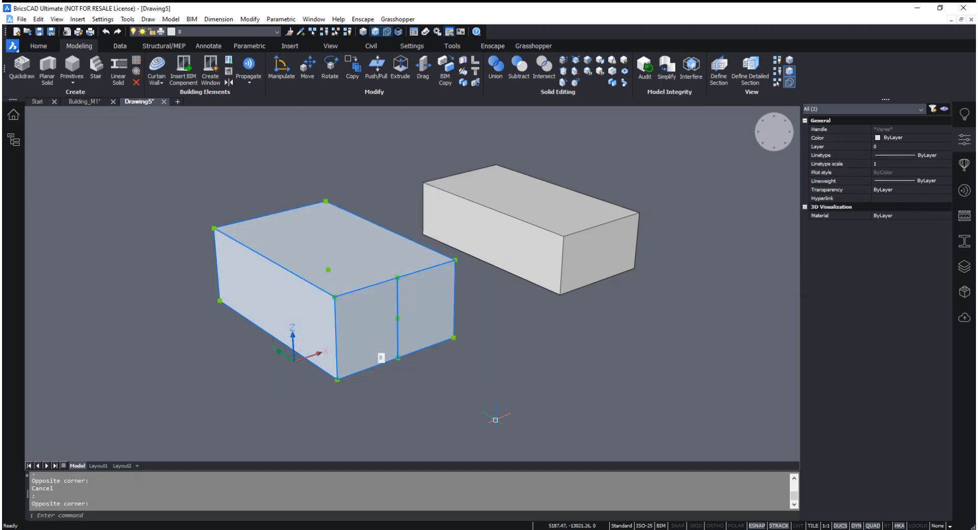
key("Escape")
left_click(158, 147)
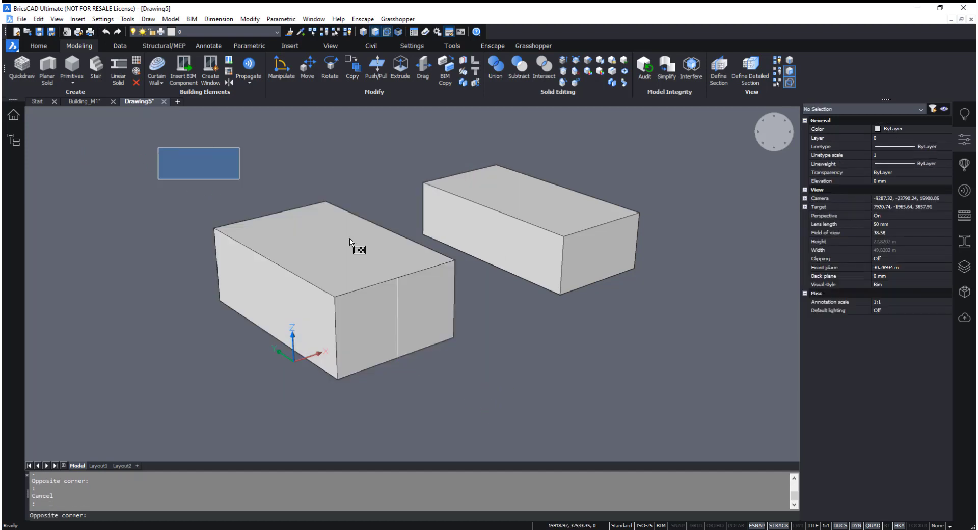
left_click(504, 400)
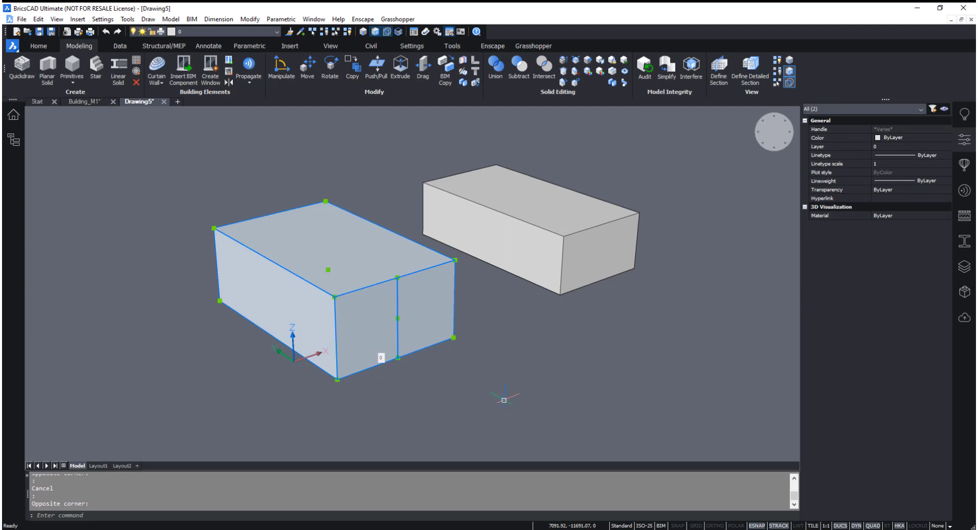
key("Escape")
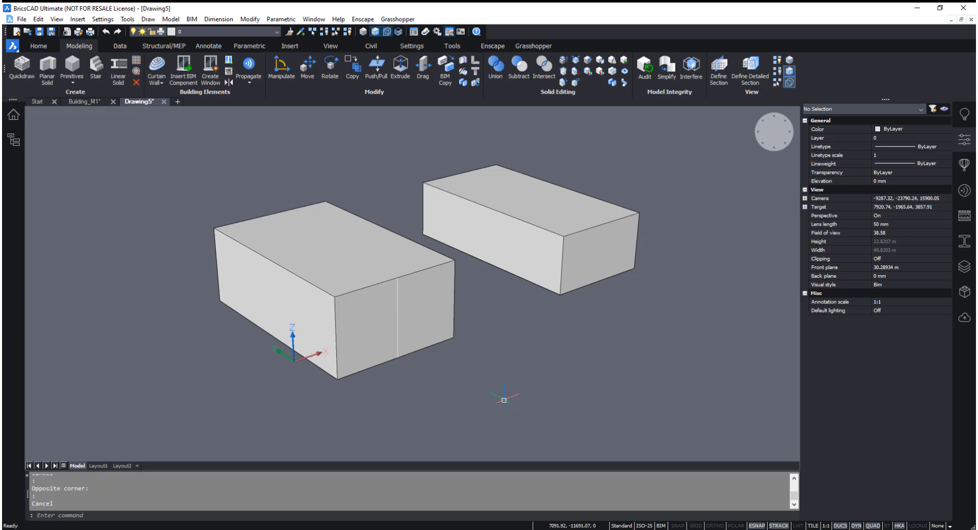
- Select both boxes and the line with a crossing window, and clear the selection
left_click(678, 380)
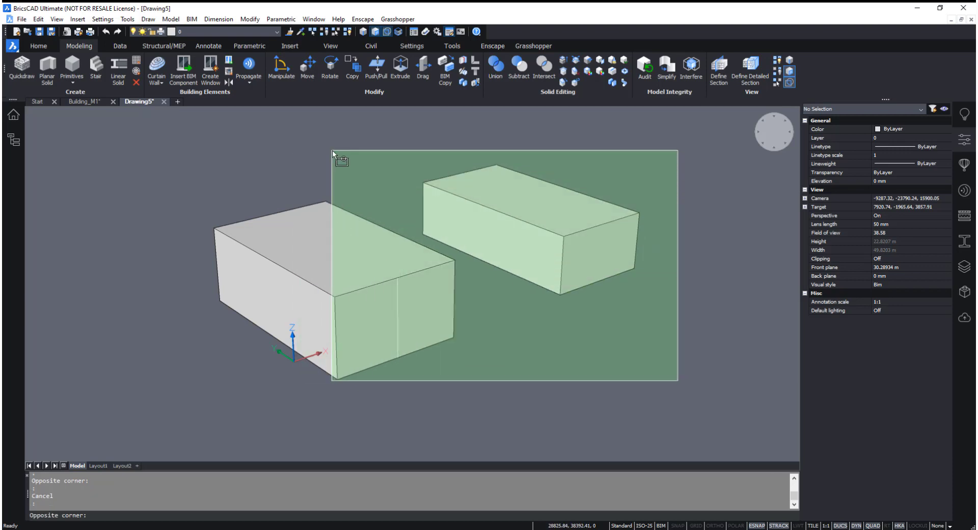
left_click(370, 142)
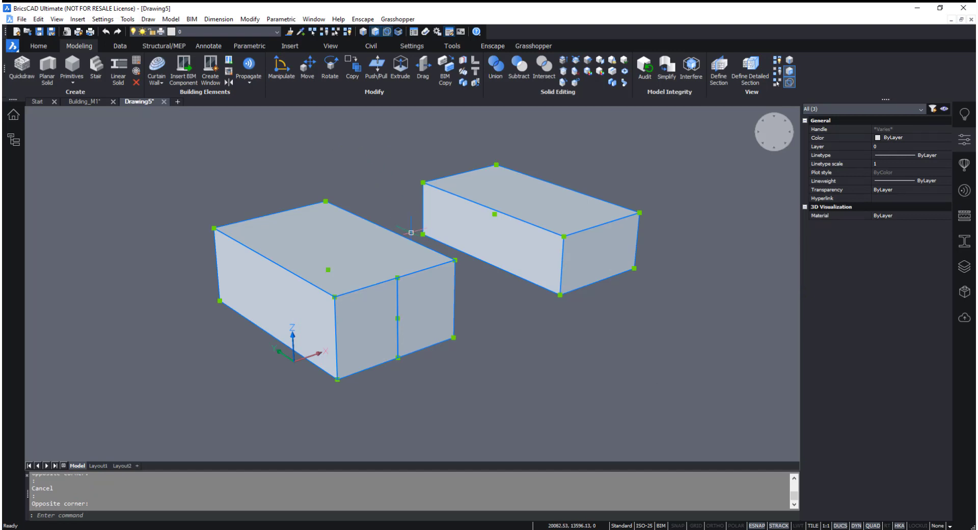
mouse_move(400, 316)
key("Escape")
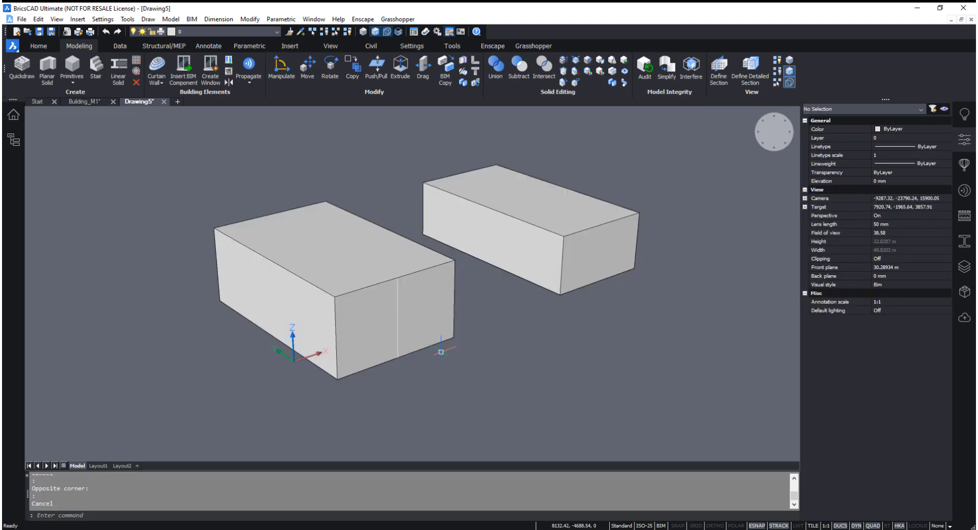
- Select just the first box's two faces that lie fully inside an enclosing window, using face selection
mouse_move(299, 350)
left_click(177, 154)
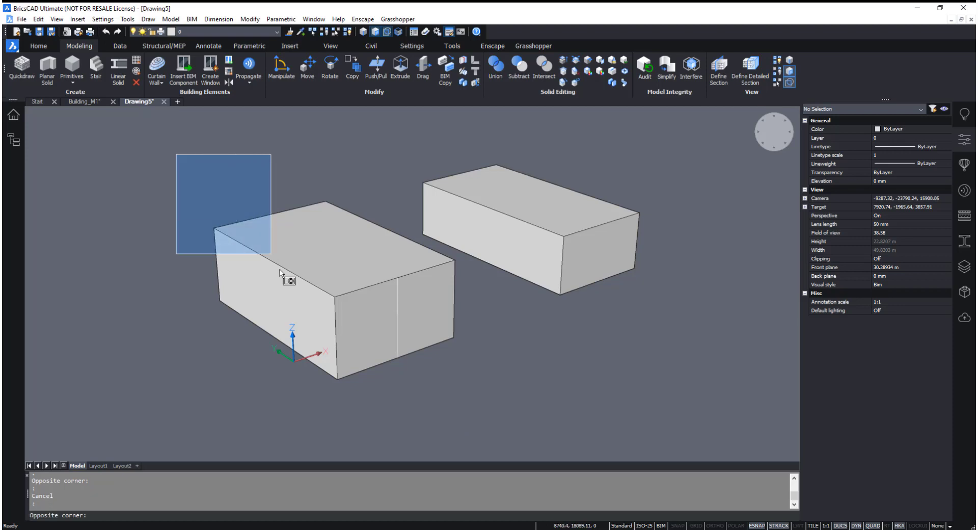
left_click(326, 362)
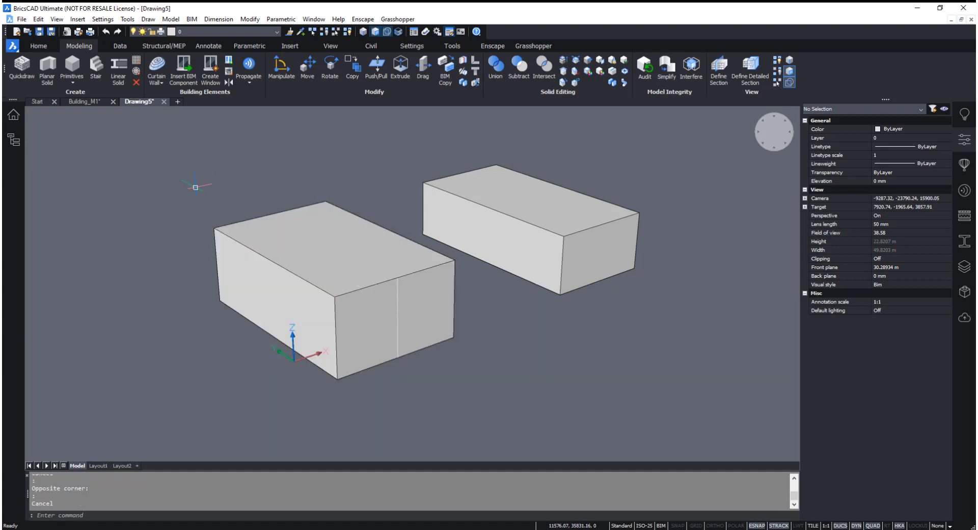
left_click(192, 180)
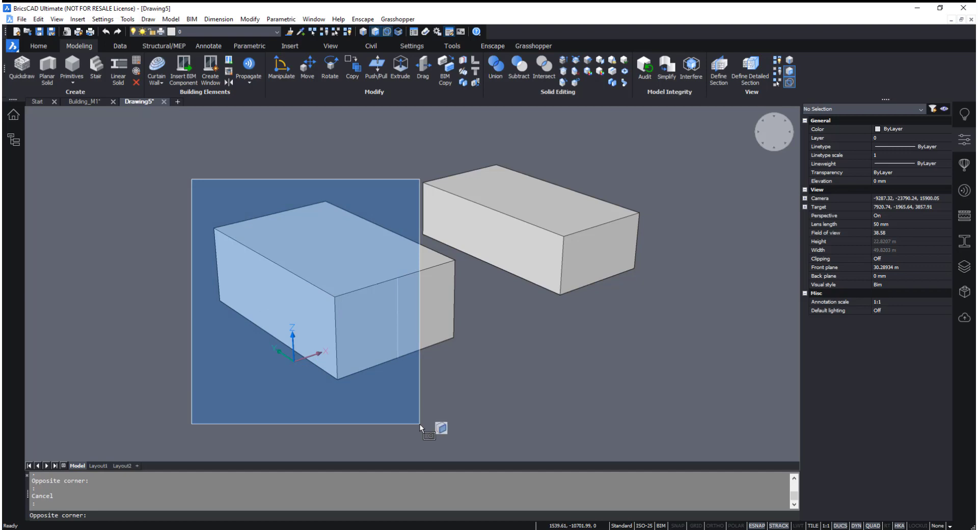
left_click(420, 425)
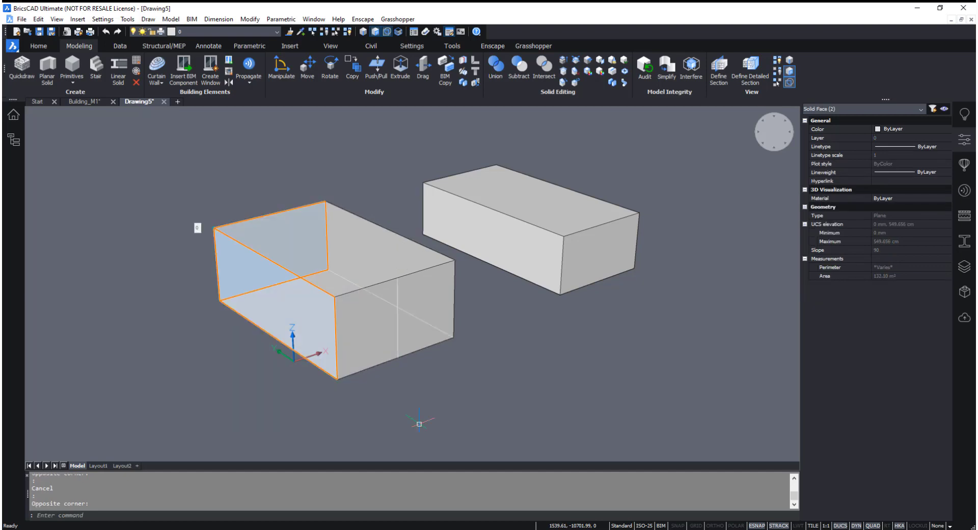
- Select just the first box's edges that lie fully inside an enclosing window, using edge selection, and clear the selection
key("Escape")
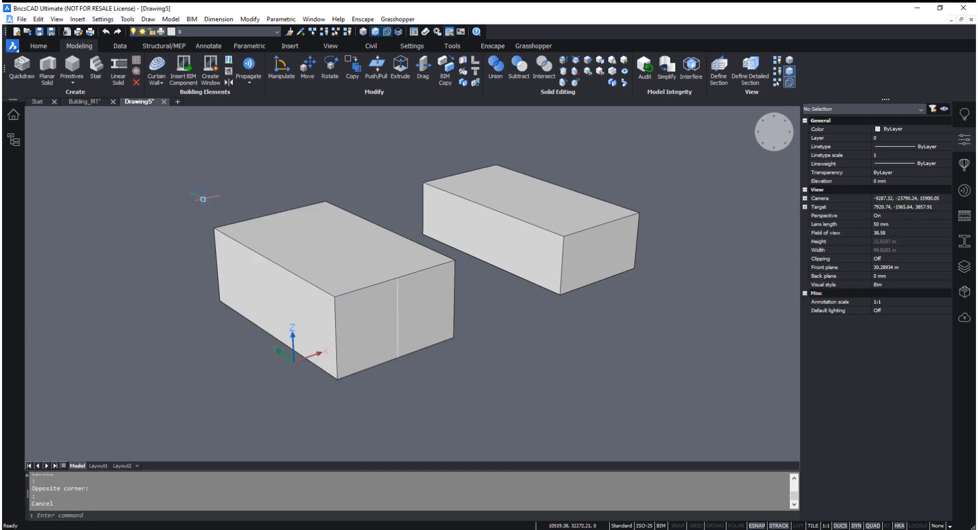
left_click(185, 175)
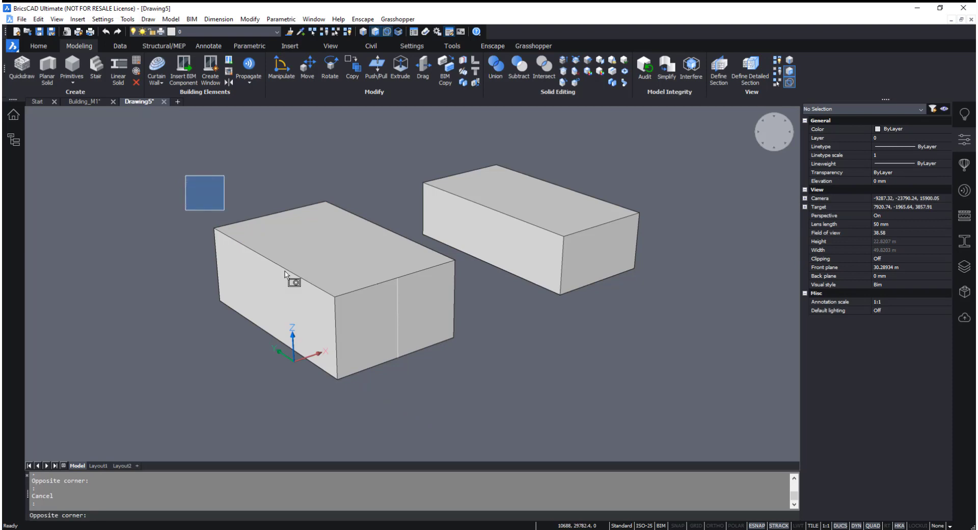
left_click(381, 420)
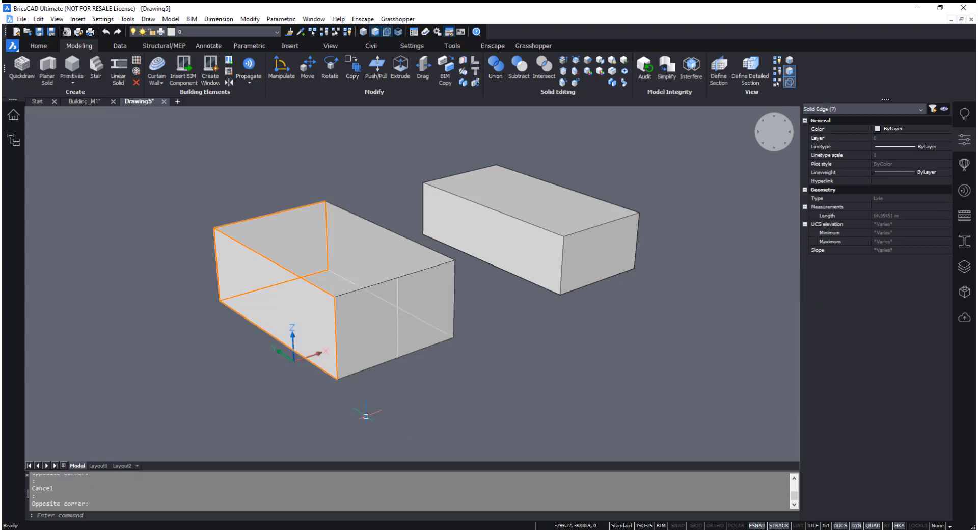
key("Escape")
left_click(182, 175)
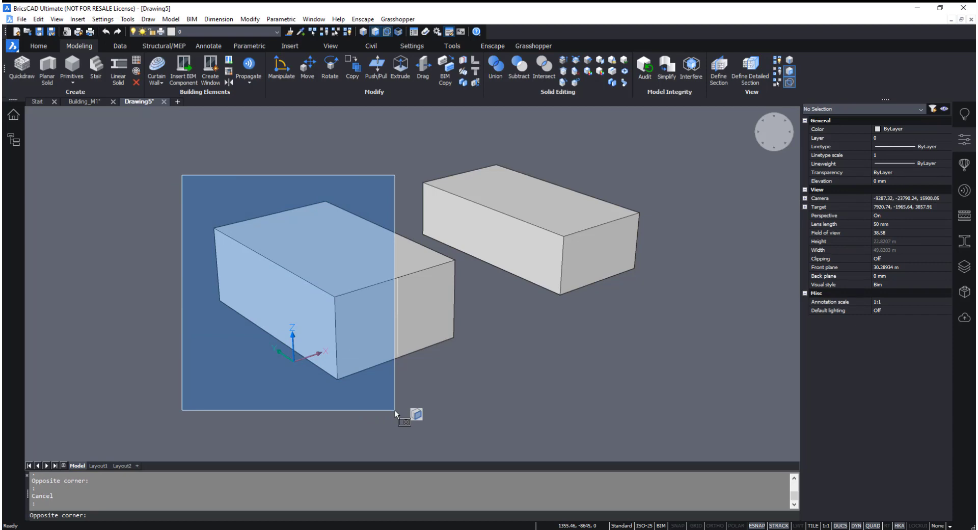
key("Escape")
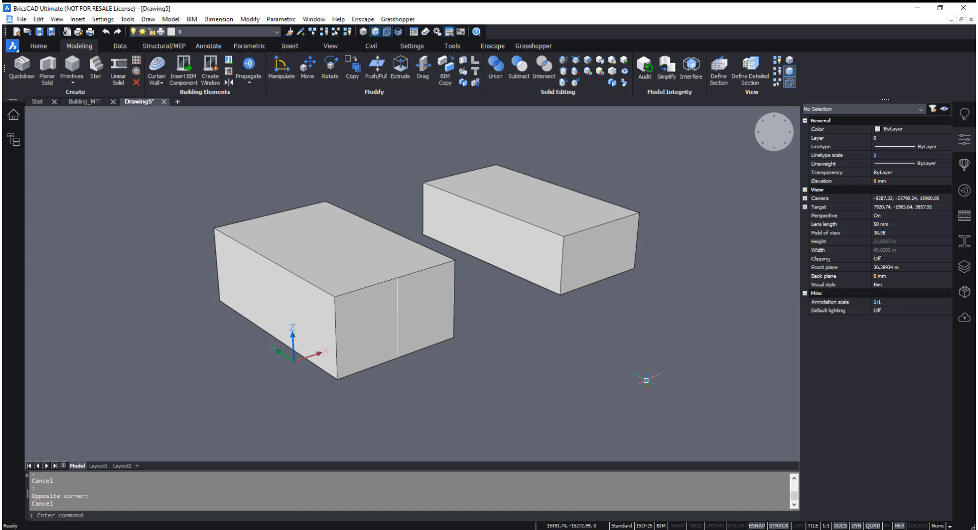
- Select the faces of both boxes that a crossing window touches, using face selection, and clear the selection
left_click(646, 394)
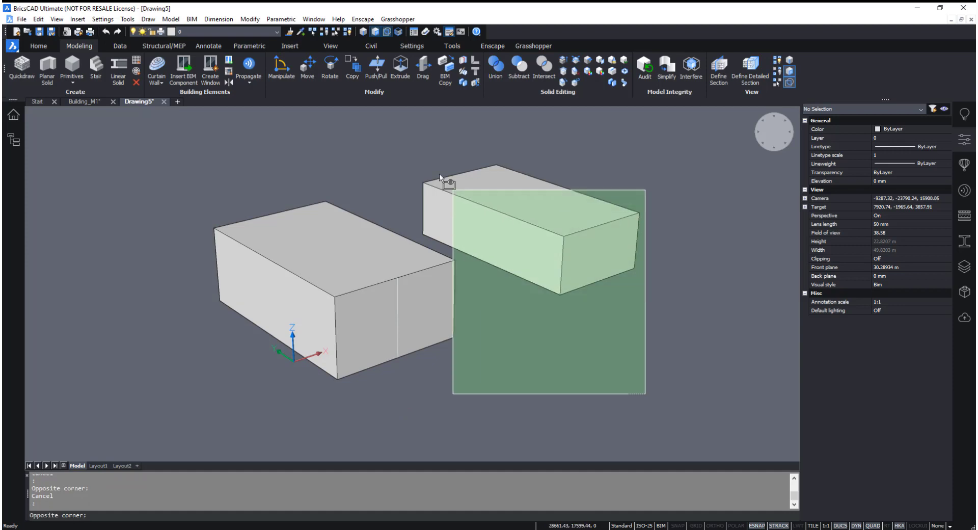
left_click(348, 132)
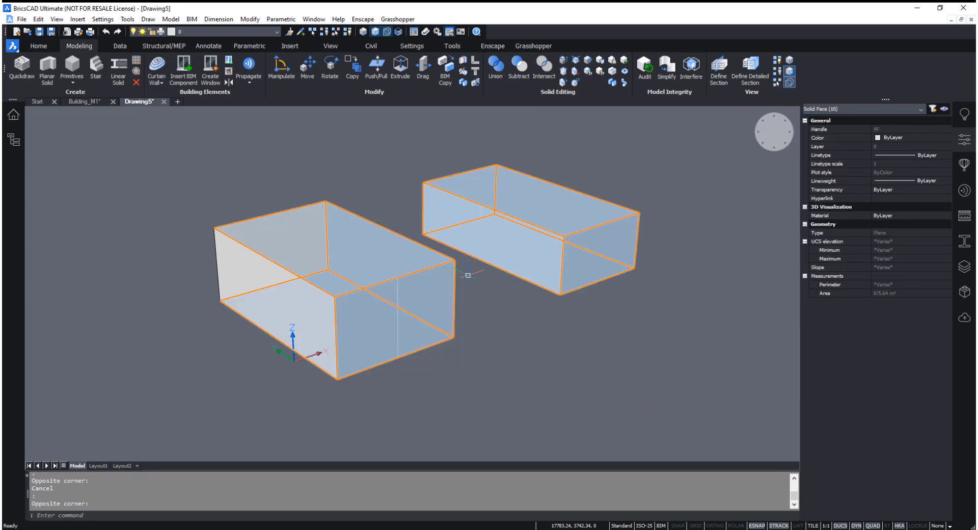
key("Escape")
- Select the second box's edges that a crossing window touches, using edge selection, and clear the selection
left_click(659, 372)
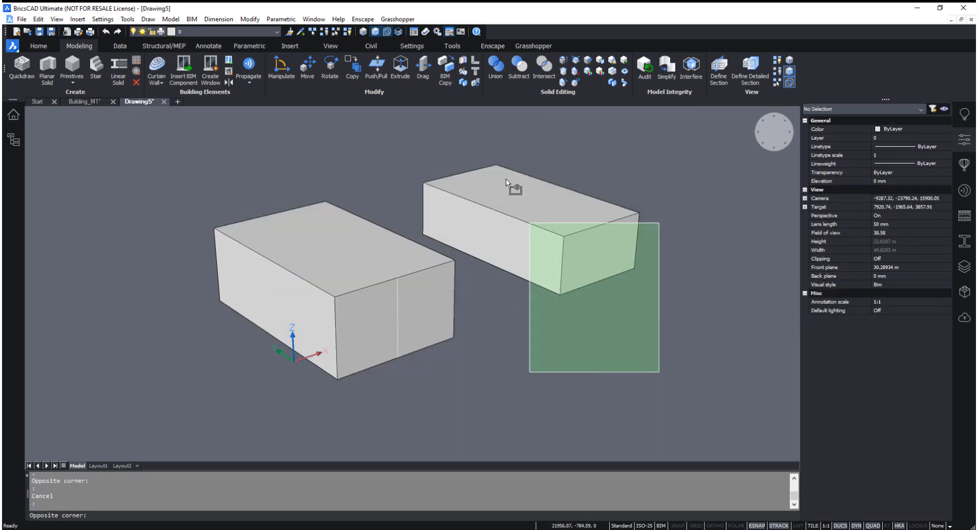
left_click(464, 134)
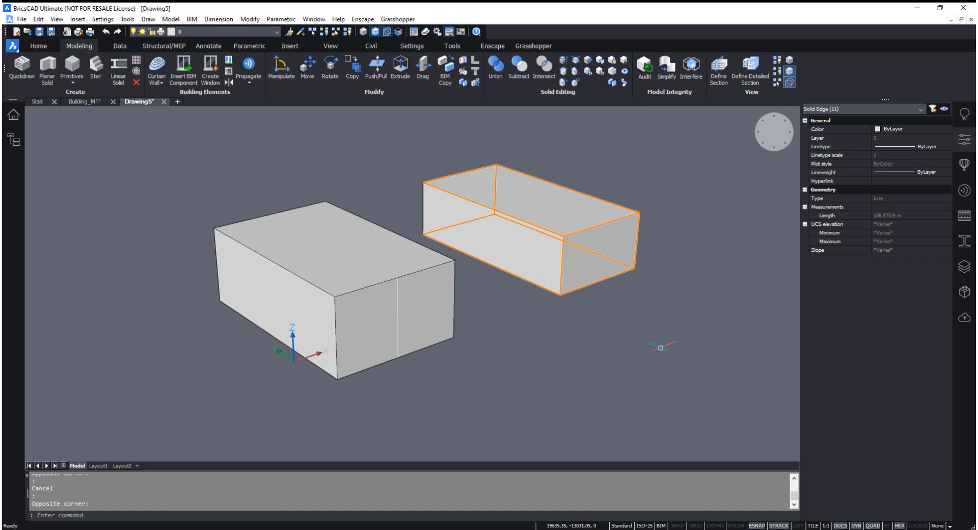
key("Escape")
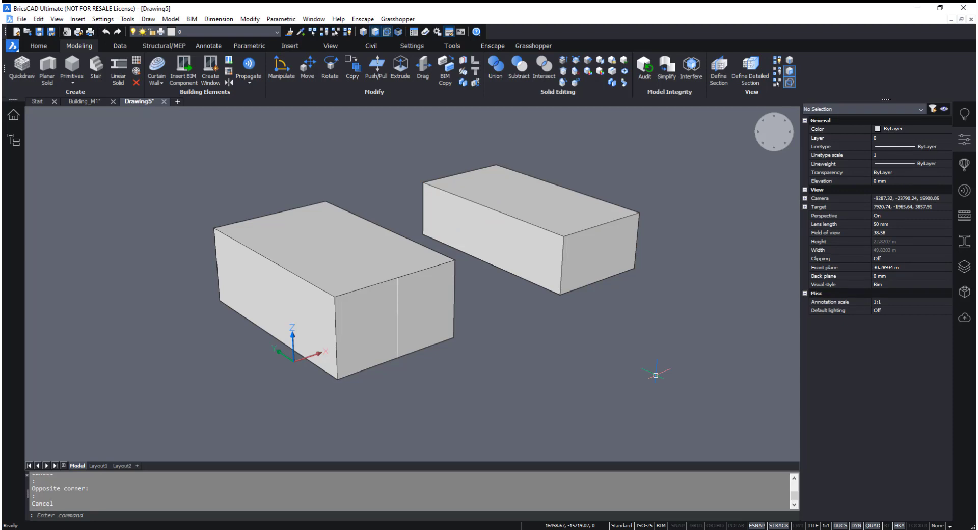
- Select both boxes and the line with an enclosing window, and remove the first box and its line from the selection with another window
scroll(656, 375, "down", 2)
left_click(292, 164)
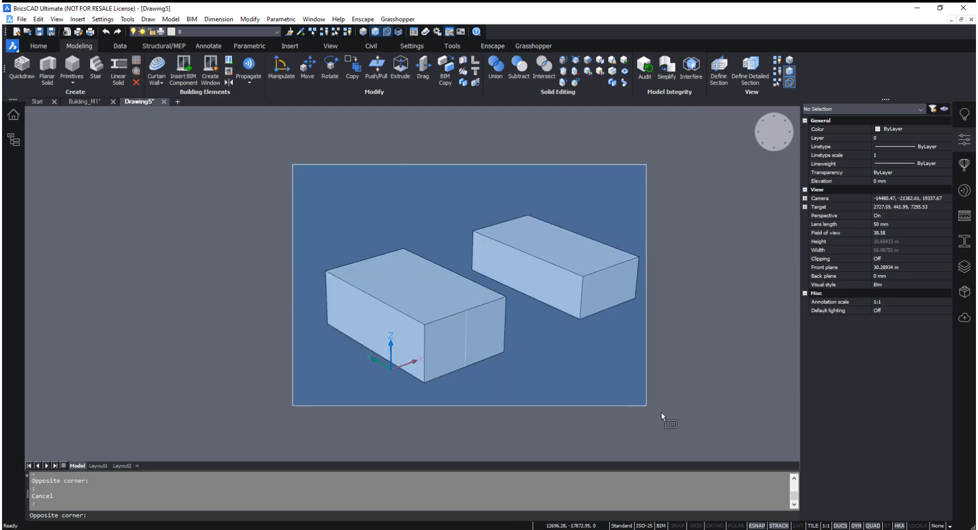
left_click(676, 419)
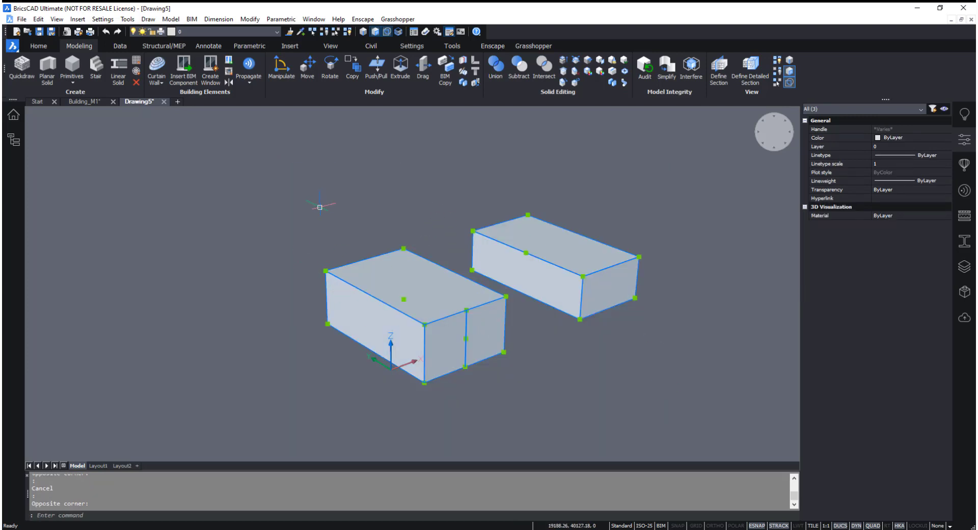
left_click(283, 208, "shift")
left_click(512, 419, "shift")
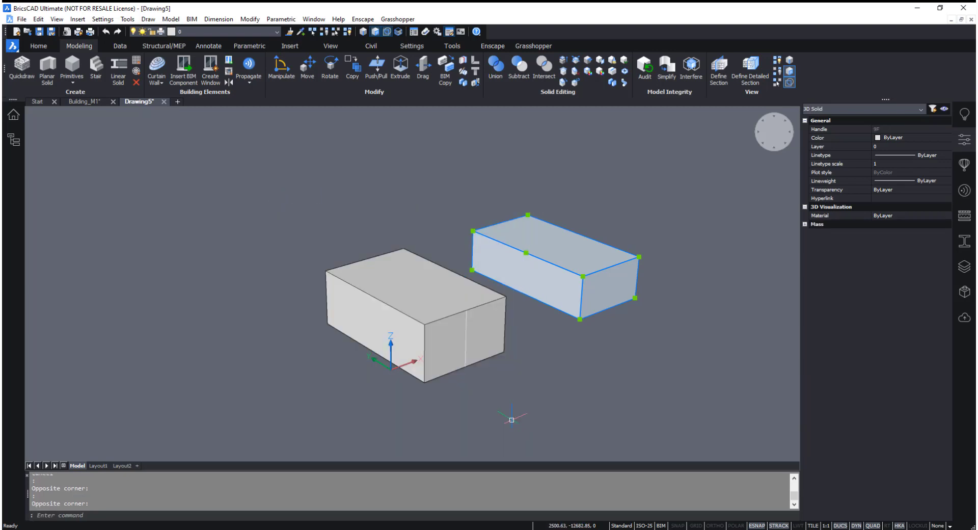